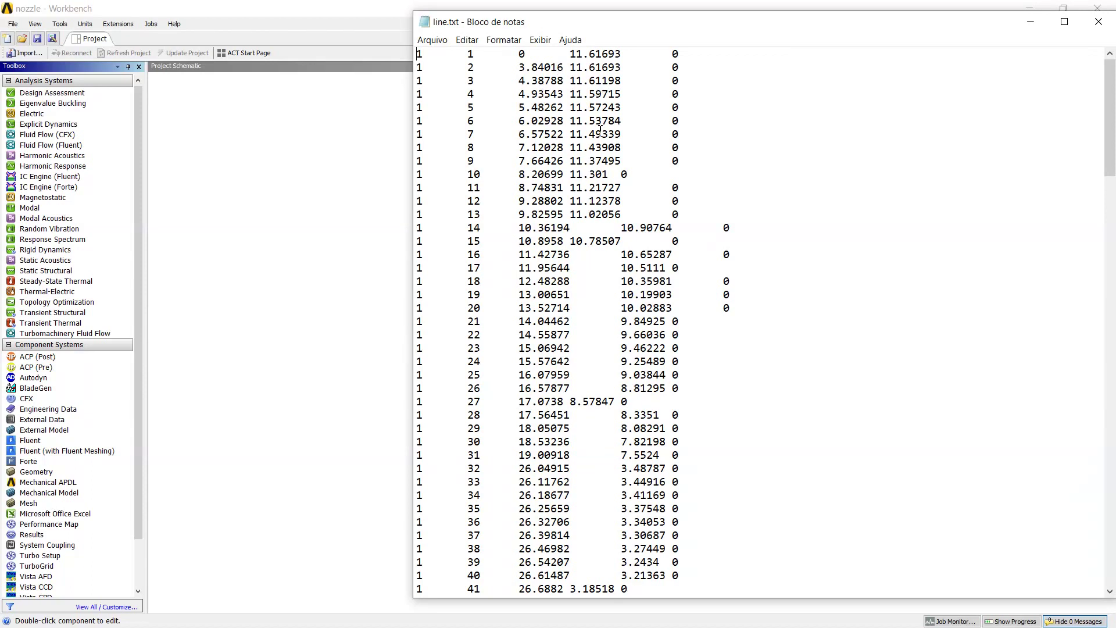
pyautogui.scroll(-7, 525, 274)
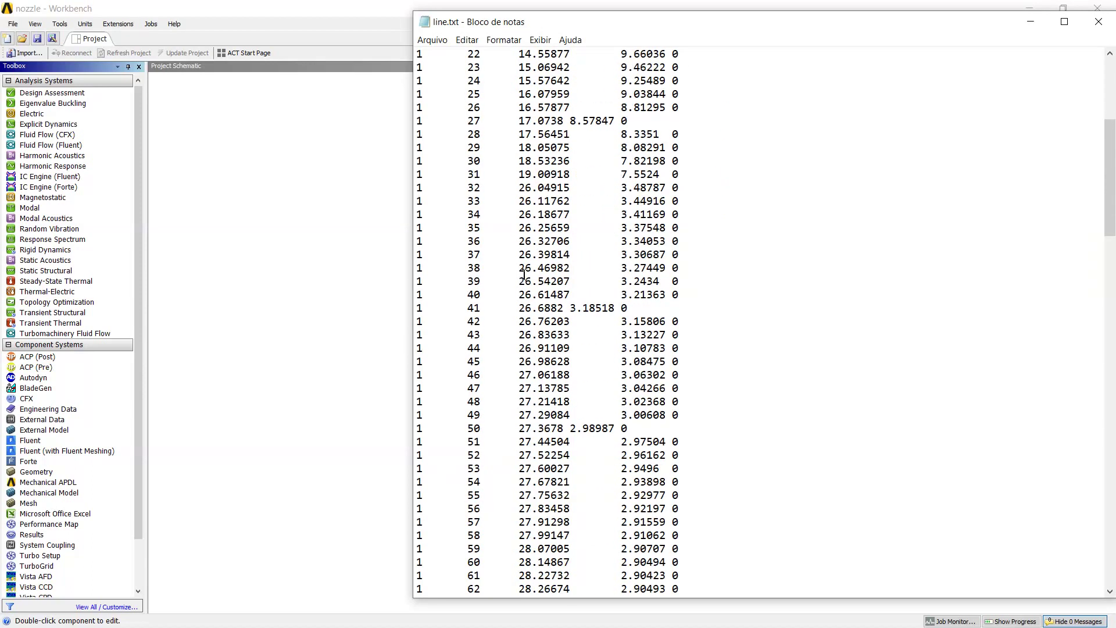
pyautogui.scroll(-9, 525, 273)
pyautogui.scroll(-10, 526, 274)
pyautogui.scroll(-11, 525, 274)
pyautogui.scroll(-10, 524, 274)
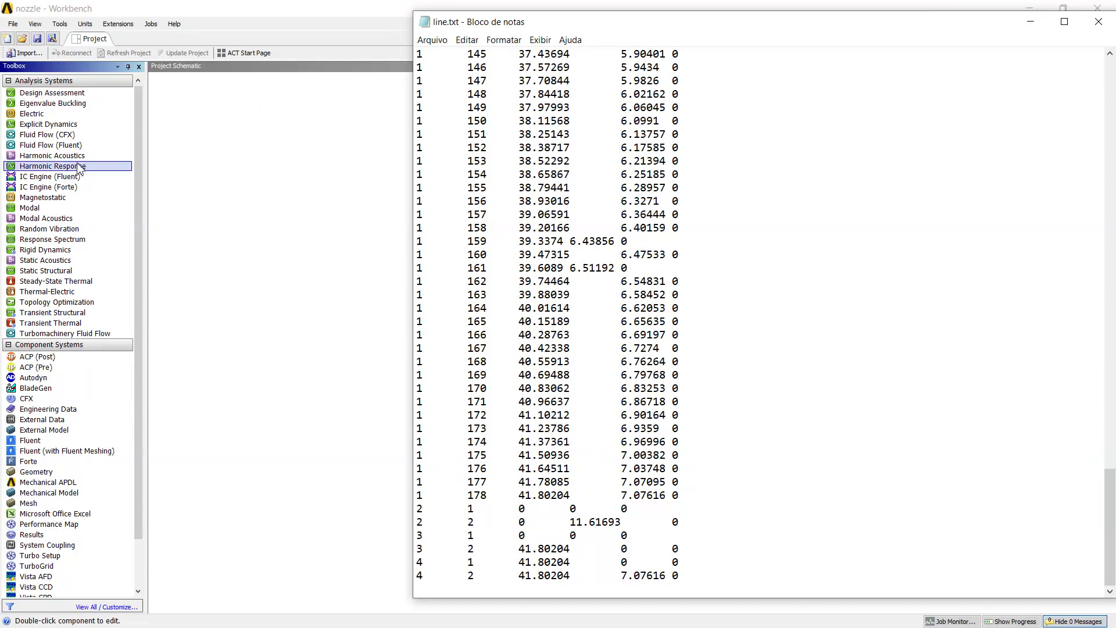
# Add a Fluid Flow (Fluent) system and start a new DesignModeler geometry for it.
pyautogui.moveTo(56, 149); pyautogui.dragTo(208, 139)
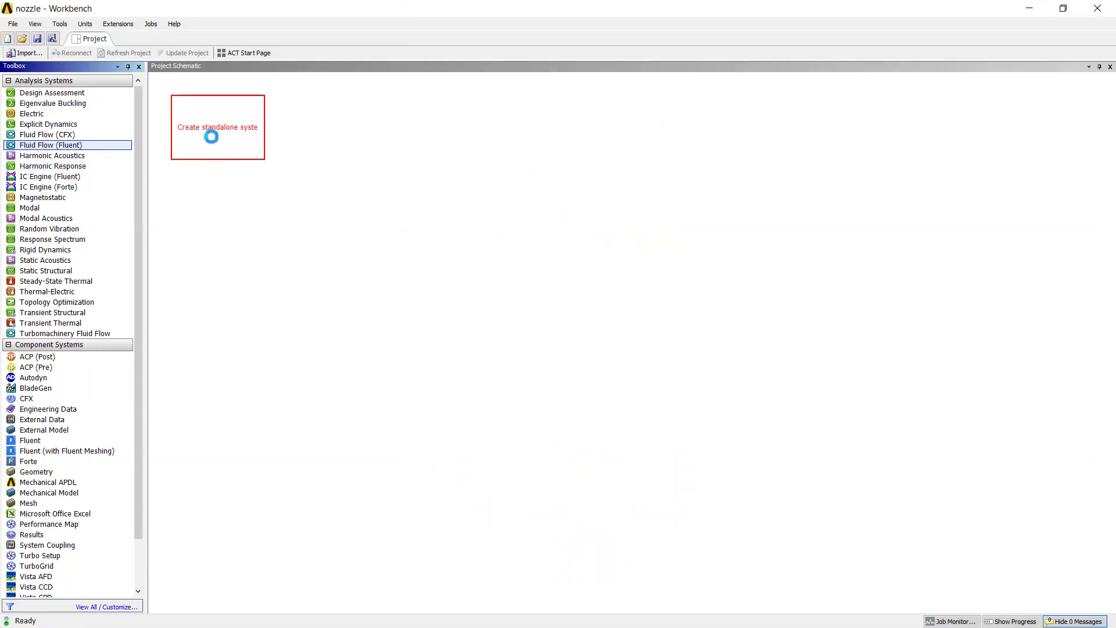
pyautogui.rightClick(232, 130)
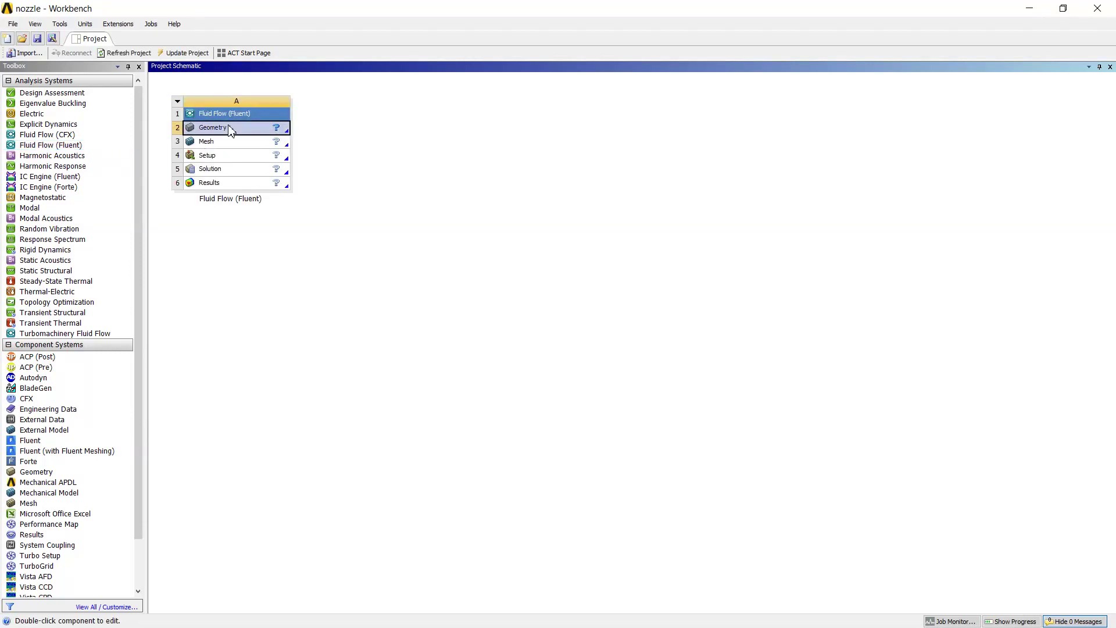
pyautogui.click(261, 145)
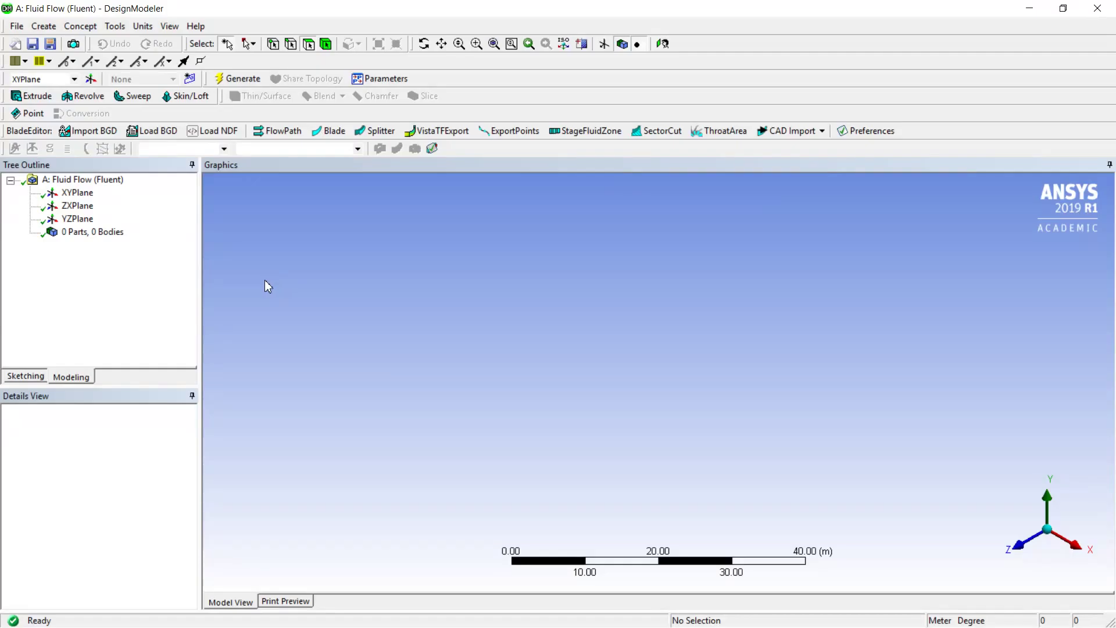
# Create a 3D Curve on the XY plane from line.txt in millimetres, then fit the view.
pyautogui.click(79, 193)
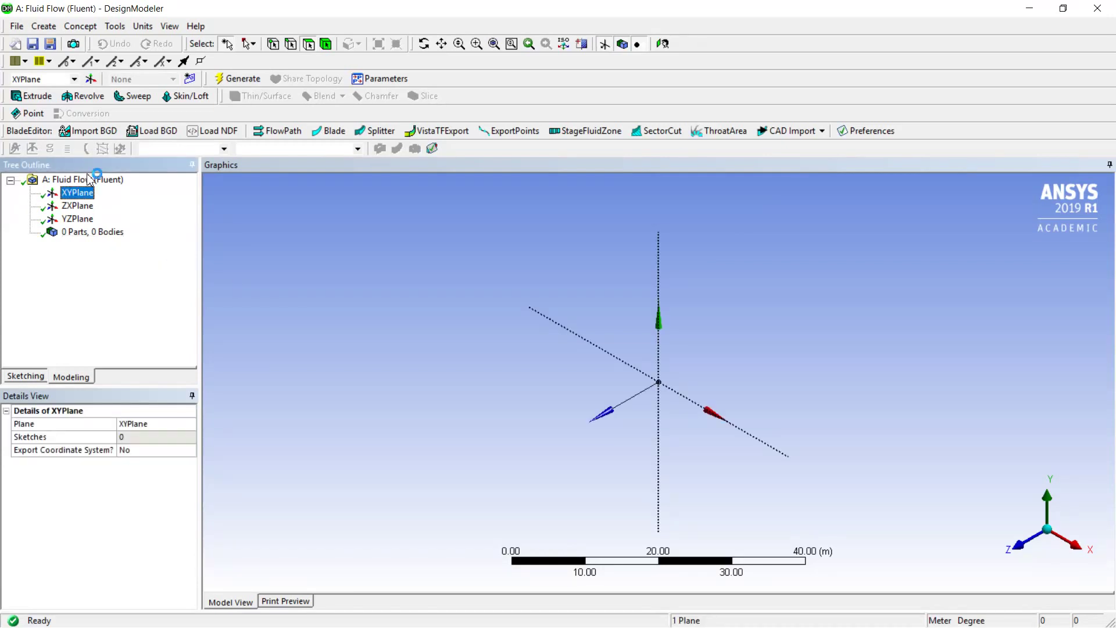
pyautogui.click(71, 28)
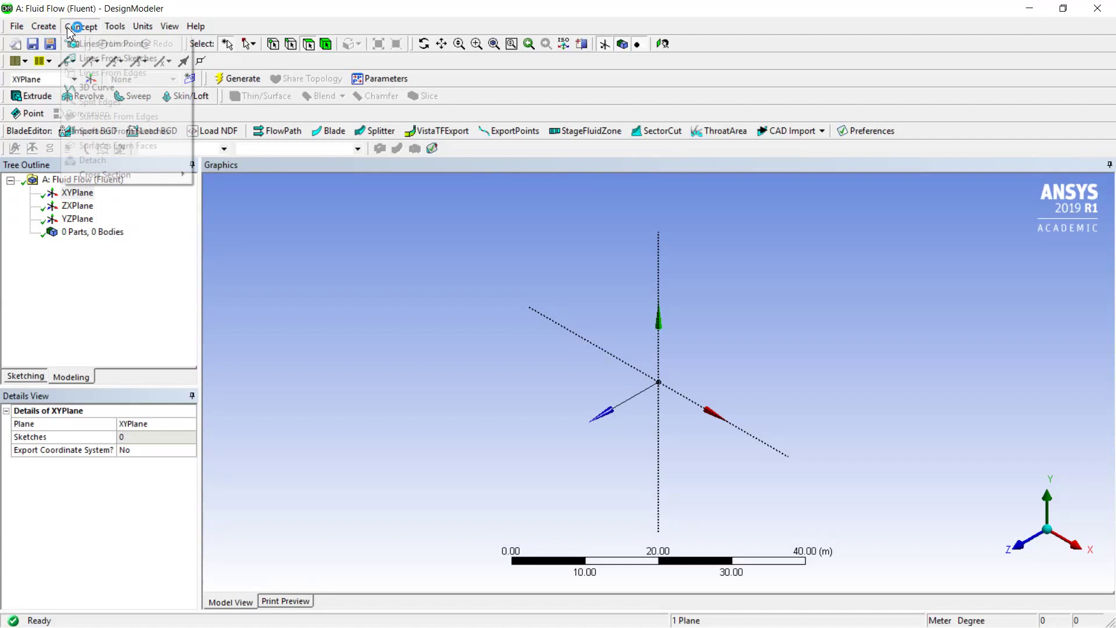
pyautogui.click(101, 88)
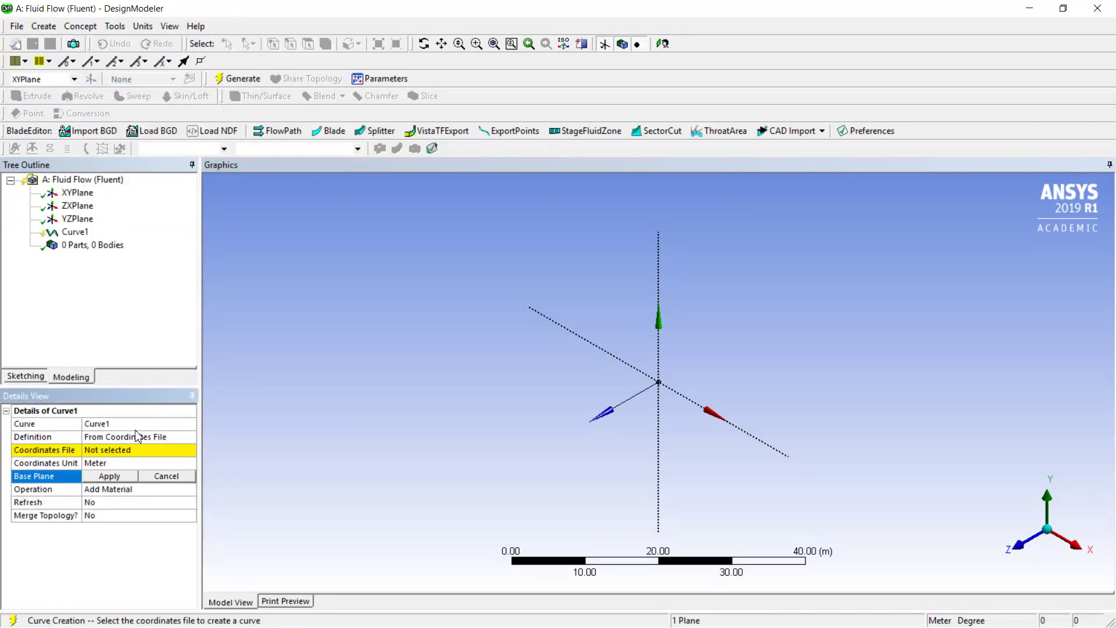
pyautogui.click(181, 453)
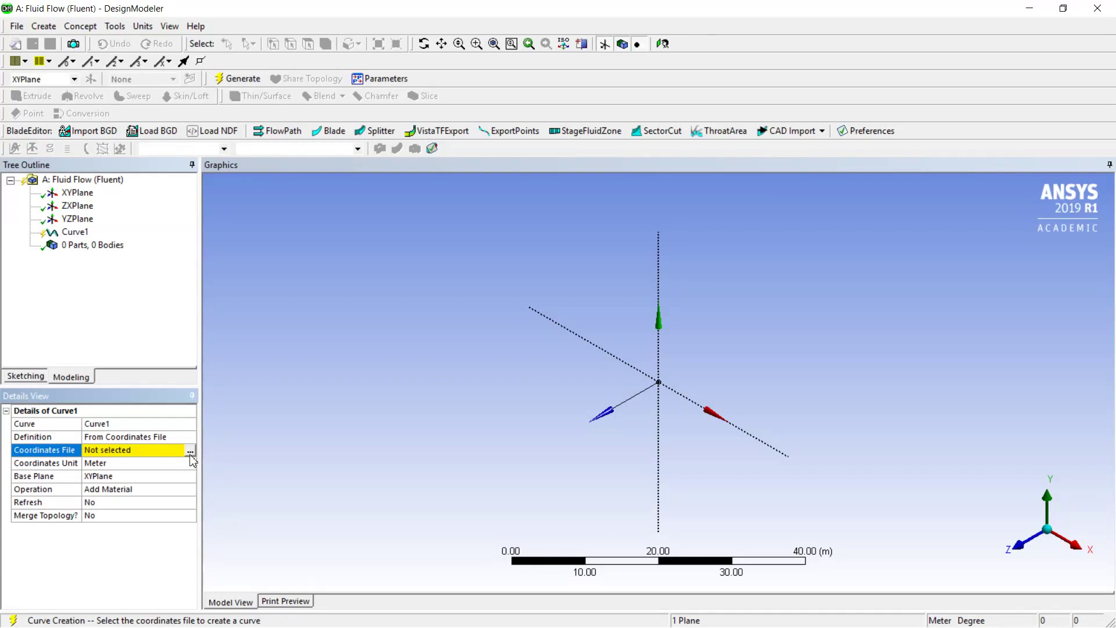
pyautogui.click(190, 452)
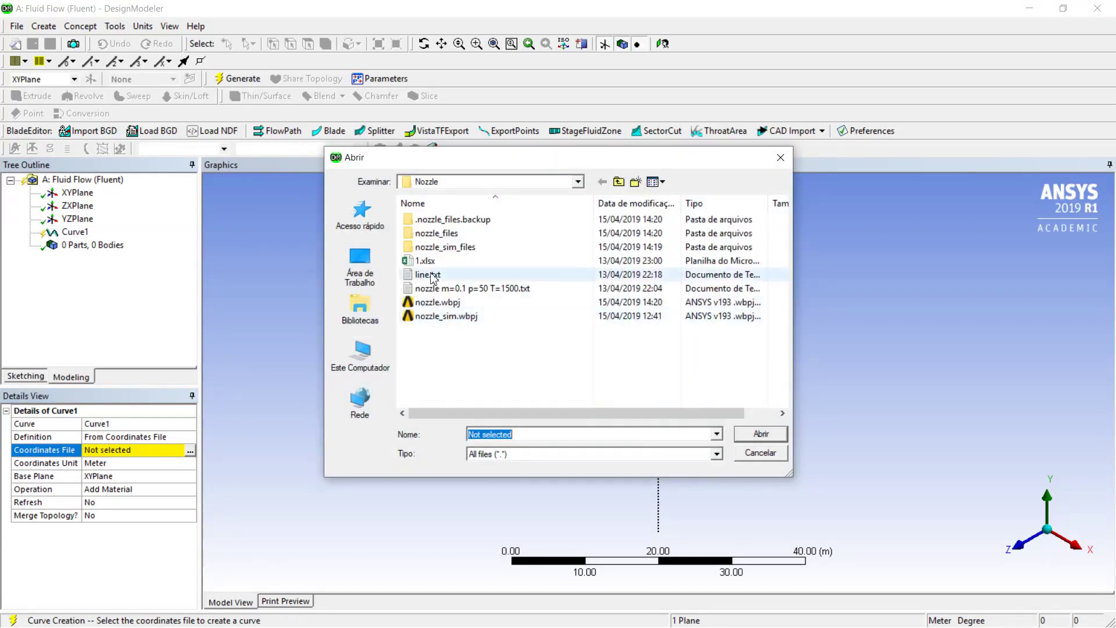
pyautogui.doubleClick(431, 277)
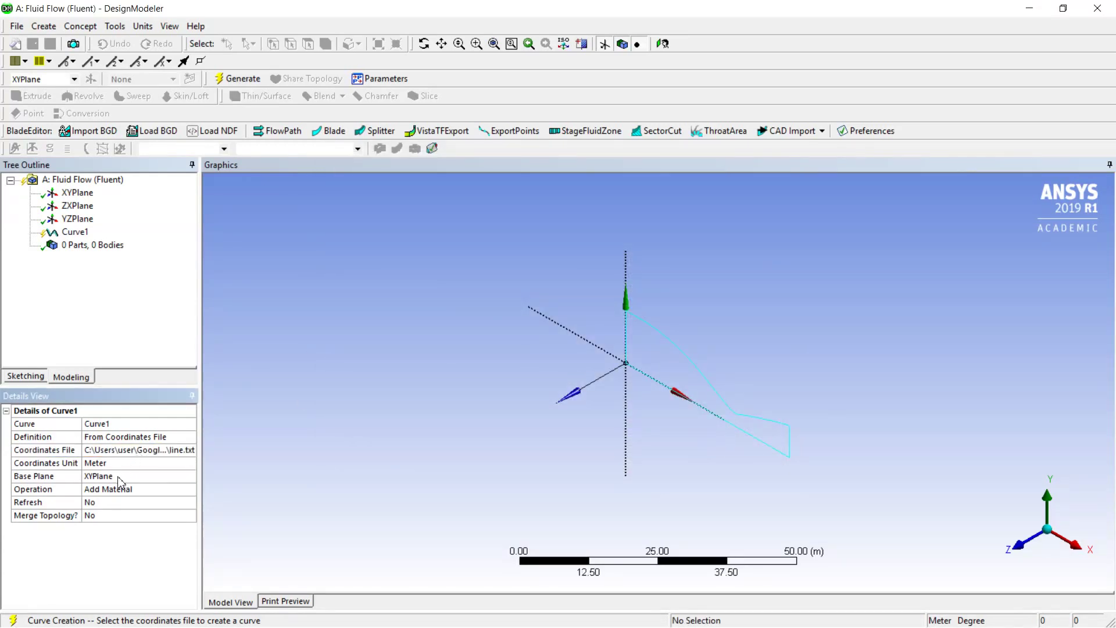
pyautogui.click(140, 464)
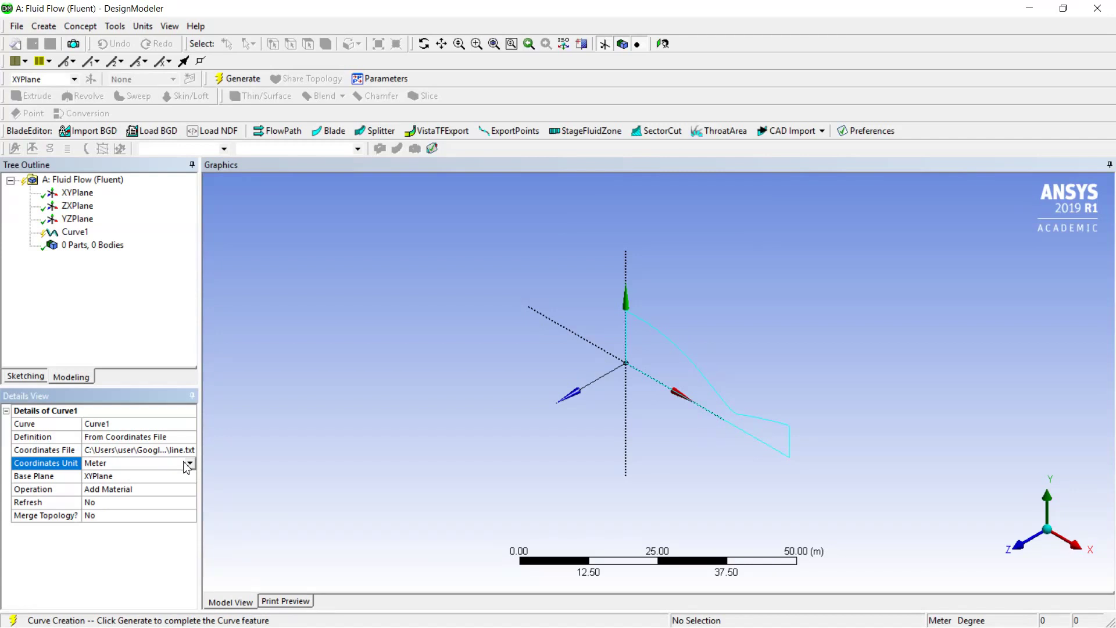
pyautogui.click(190, 464)
pyautogui.click(133, 495)
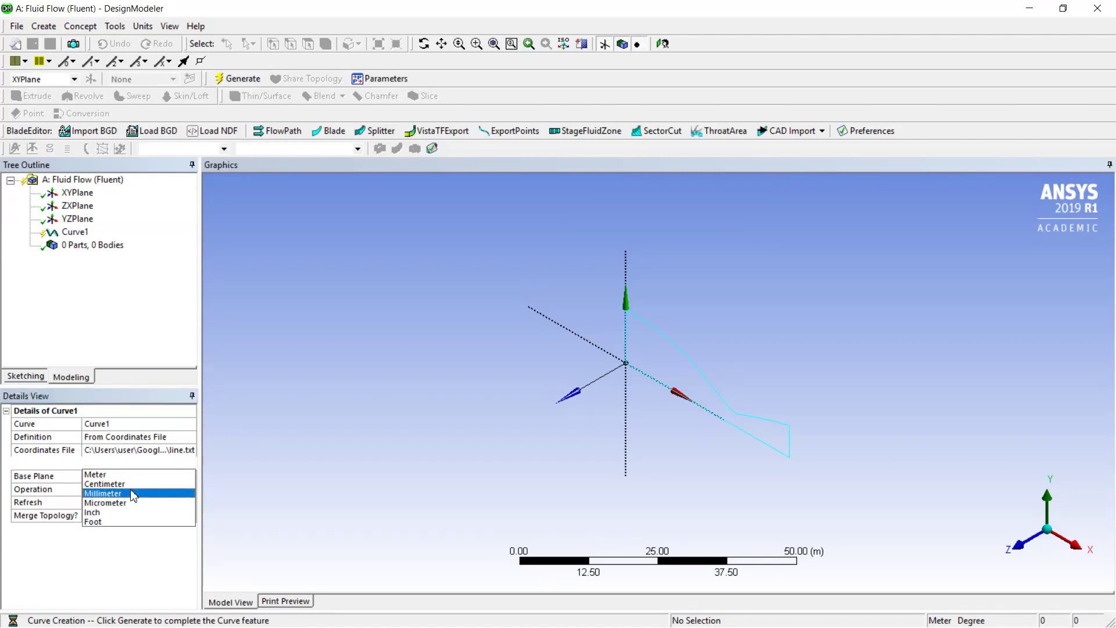
pyautogui.click(243, 78)
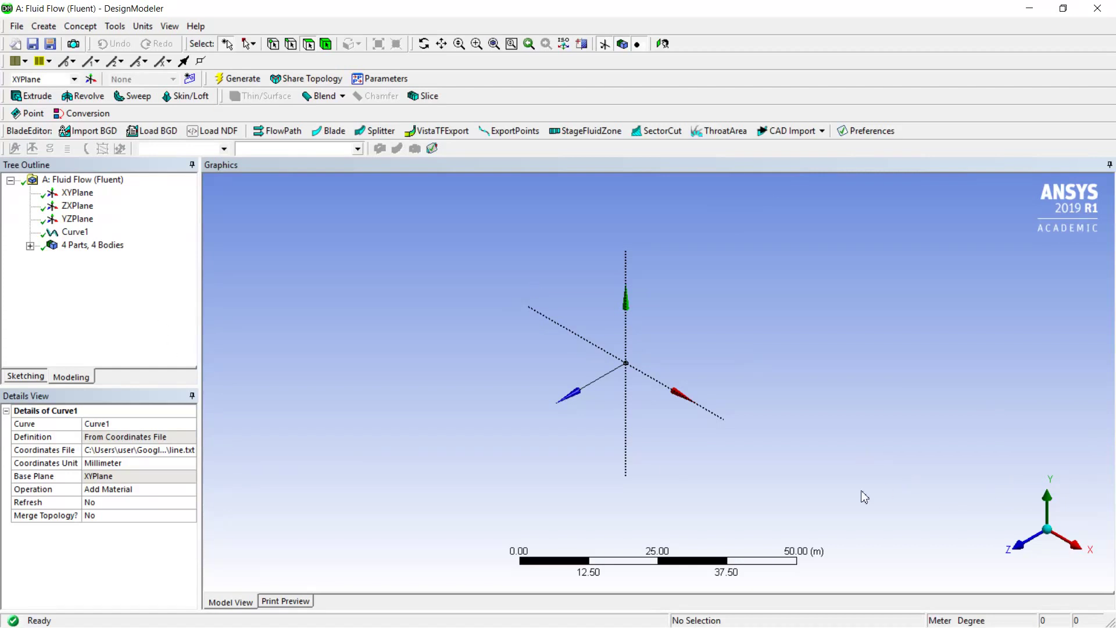
pyautogui.click(494, 45)
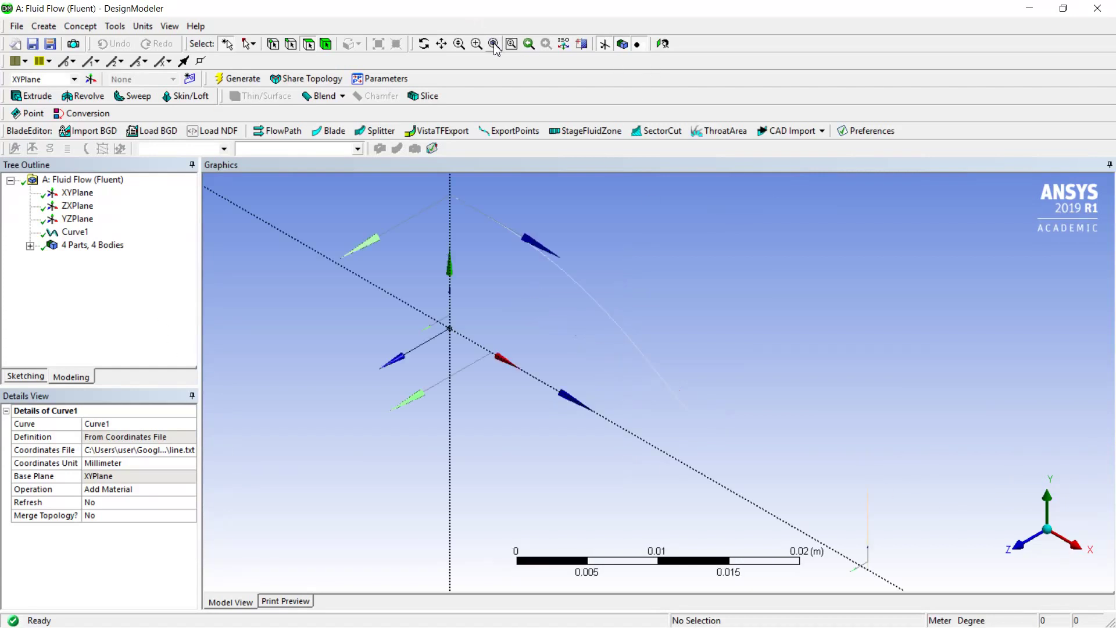
pyautogui.click(1019, 542)
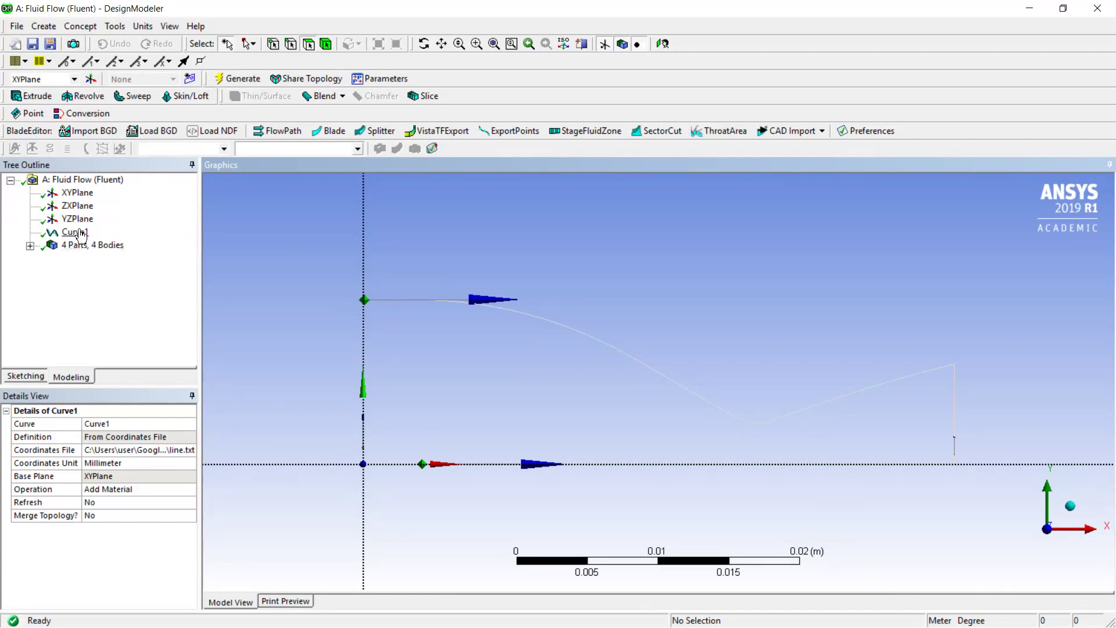
# Generate surface Surf1 from the four nozzle outline edges and expand the bodies list.
pyautogui.click(115, 27)
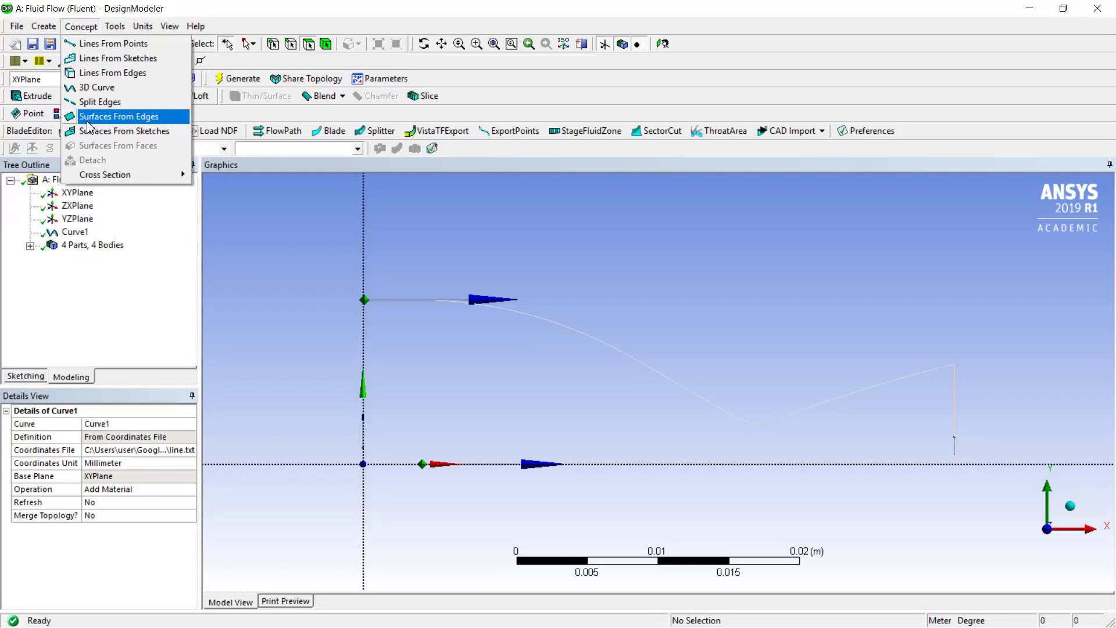
pyautogui.click(88, 122)
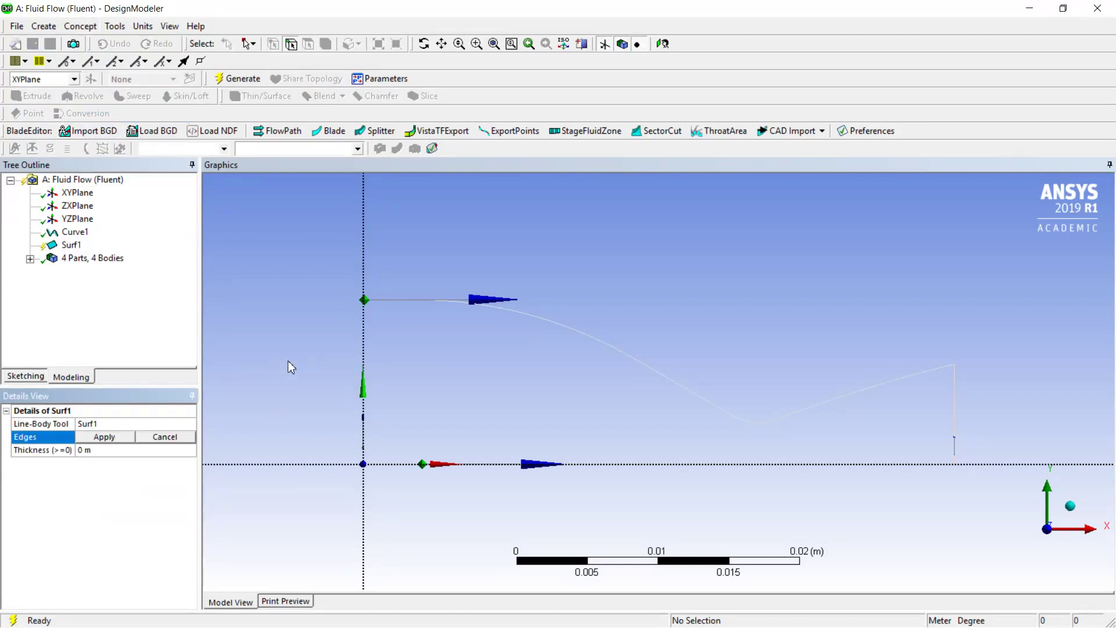
pyautogui.click(630, 298)
pyautogui.keyDown('ctrl'); pyautogui.click(954, 410); pyautogui.keyUp('ctrl')
pyautogui.keyDown('ctrl'); pyautogui.click(867, 464); pyautogui.keyUp('ctrl')
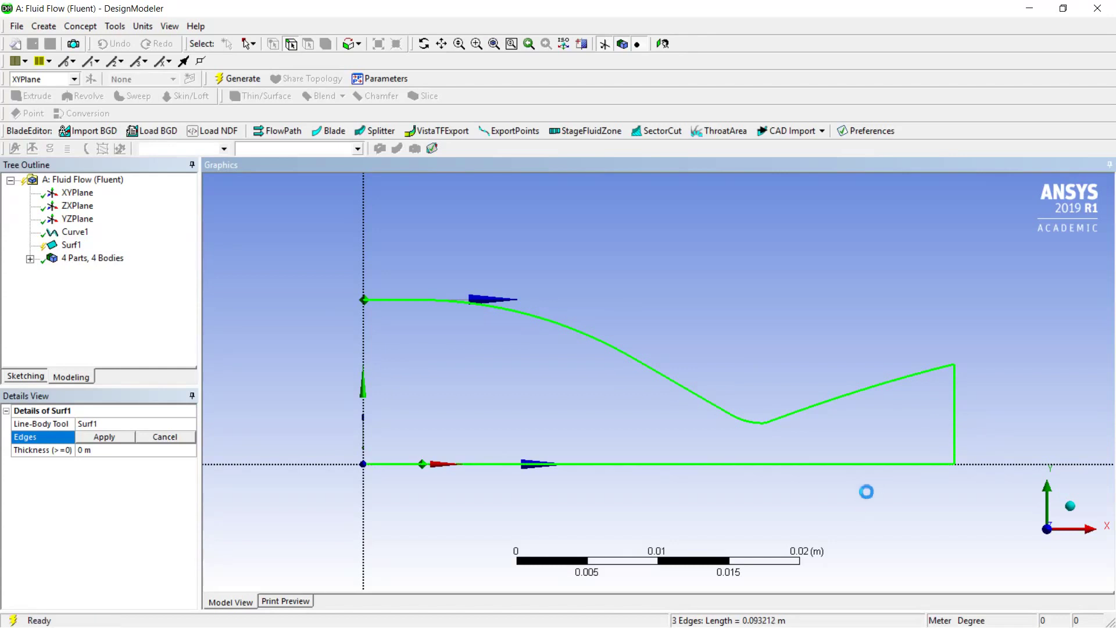
pyautogui.keyDown('ctrl'); pyautogui.click(363, 377); pyautogui.keyUp('ctrl')
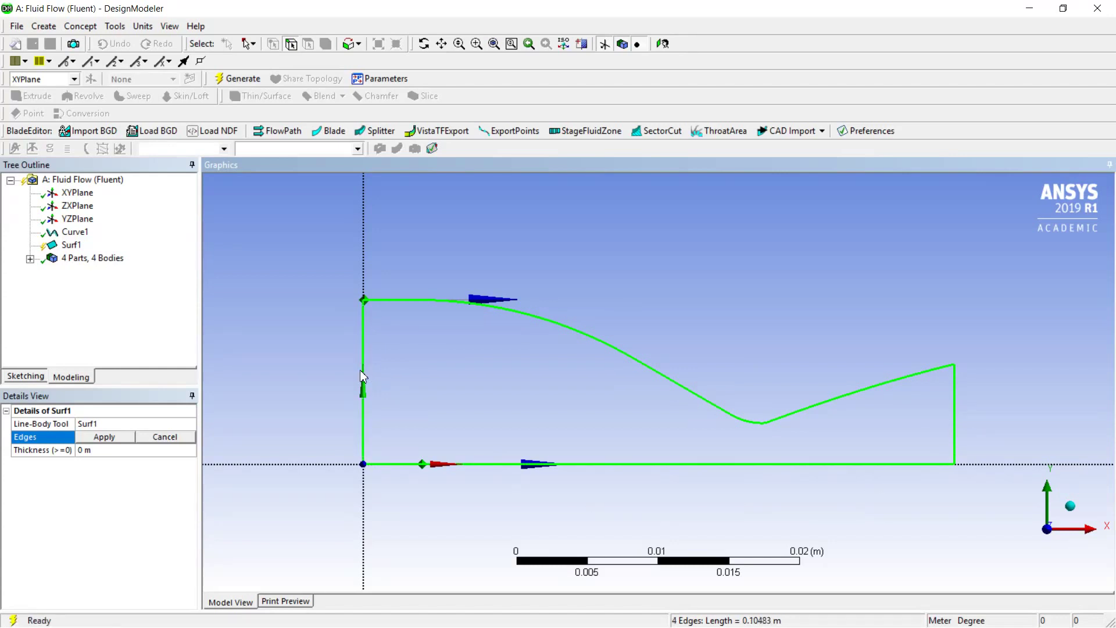
pyautogui.click(105, 438)
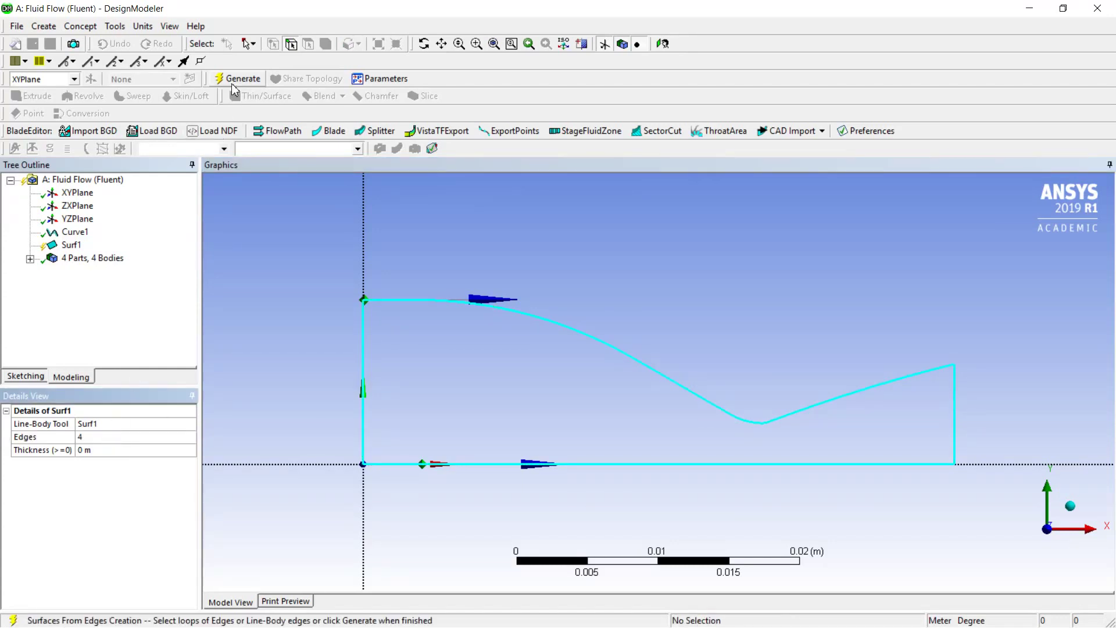
pyautogui.click(234, 80)
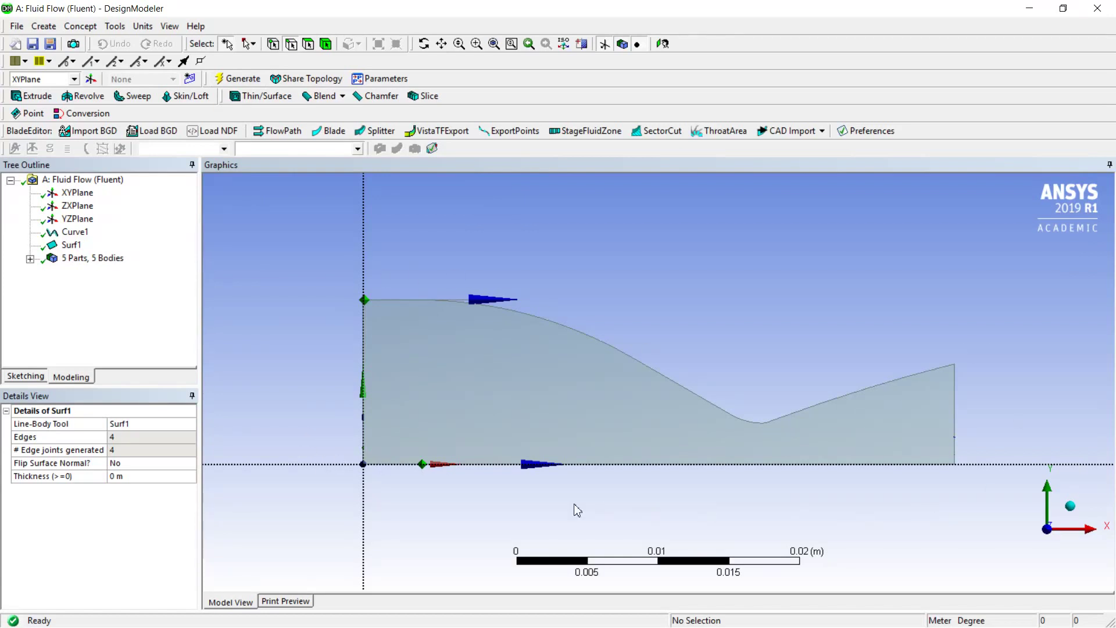
pyautogui.click(29, 260)
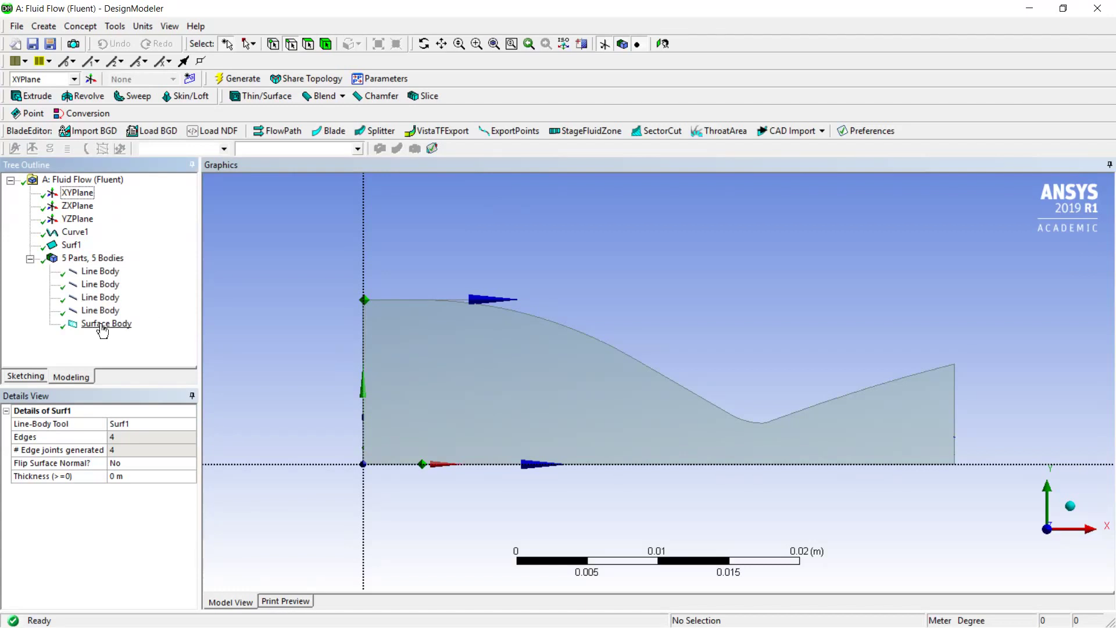
# Suppress the four line bodies and save the geometry.
pyautogui.keyDown('shift'); pyautogui.click(113, 272); pyautogui.keyUp('shift')
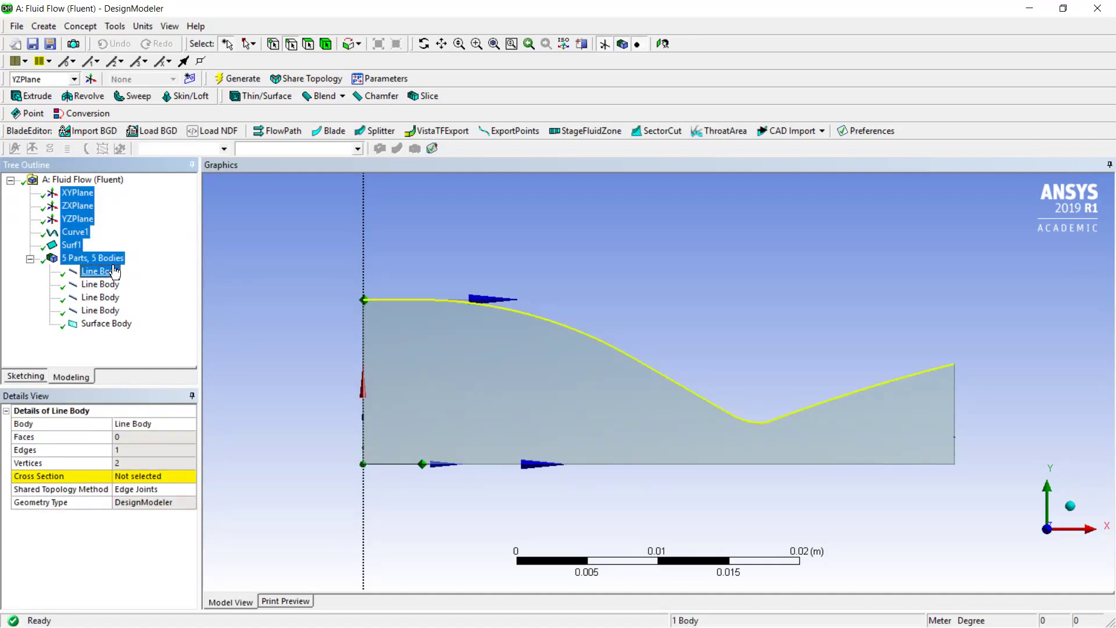
pyautogui.click(114, 272)
pyautogui.keyDown('shift'); pyautogui.click(105, 311); pyautogui.keyUp('shift')
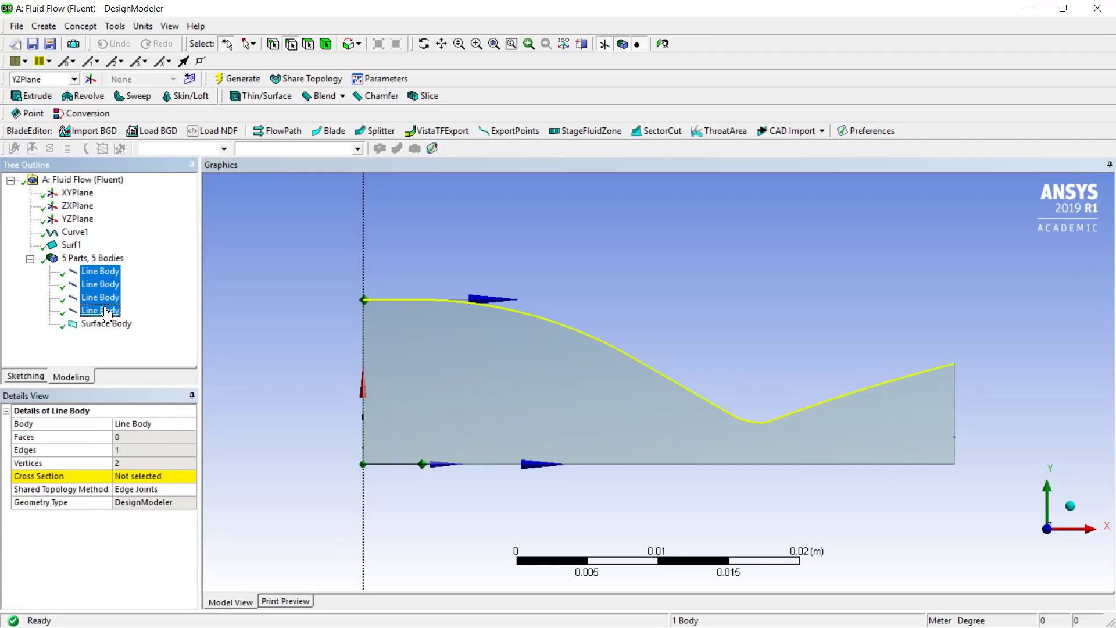
pyautogui.rightClick(105, 312)
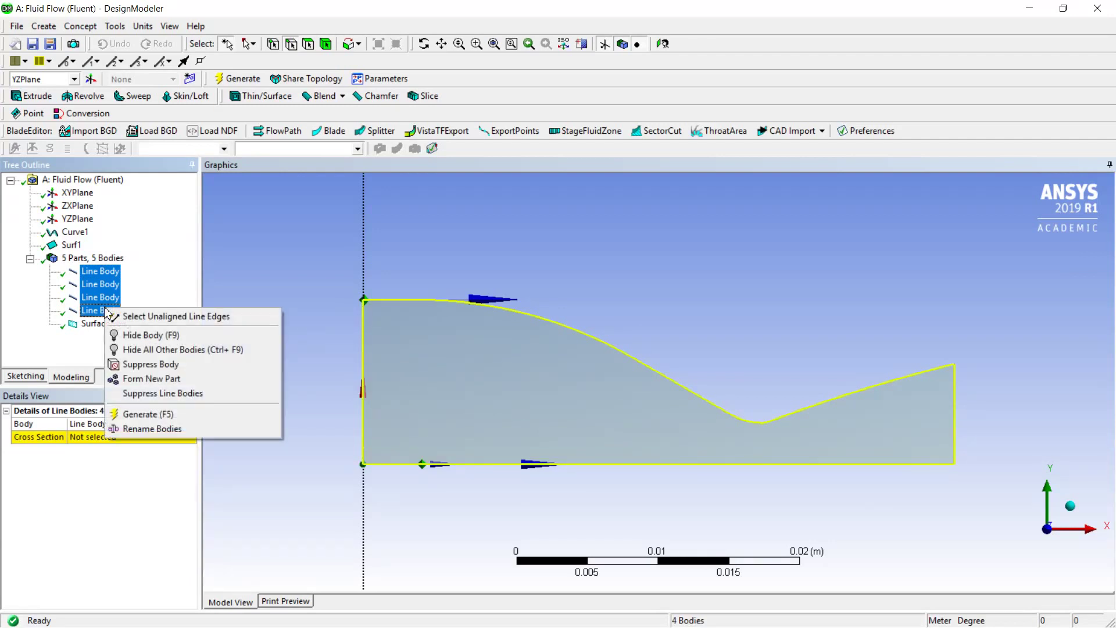
pyautogui.click(136, 365)
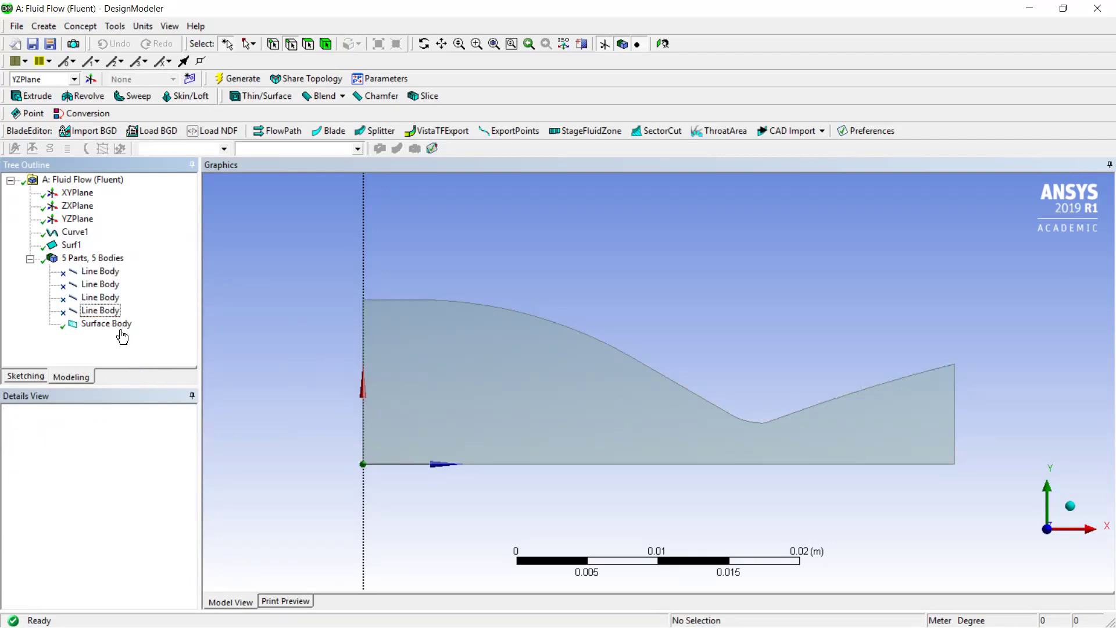
pyautogui.click(36, 43)
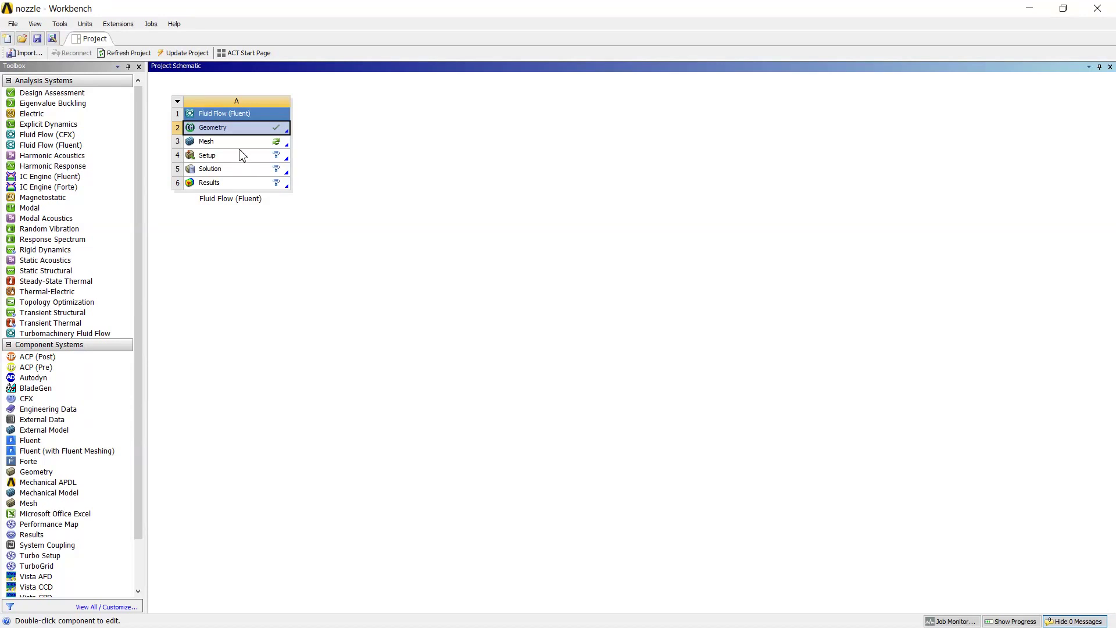
# Launch Meshing from the Fluent system's Mesh cell.
pyautogui.doubleClick(238, 146)
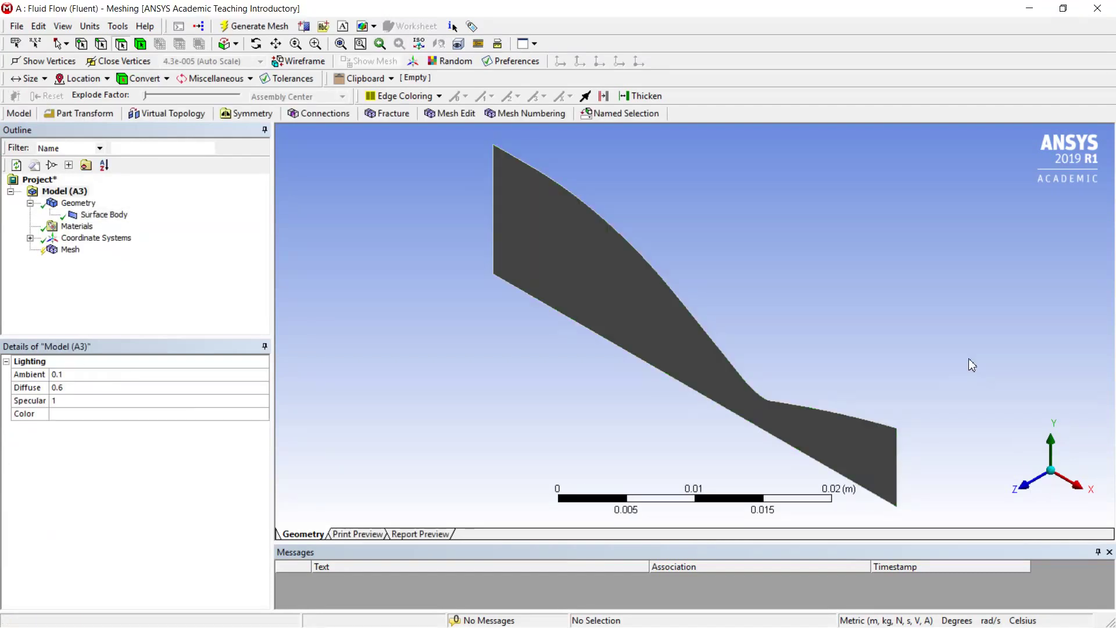
# Insert a Face Meshing control and assign it to the nozzle face.
pyautogui.click(1023, 486)
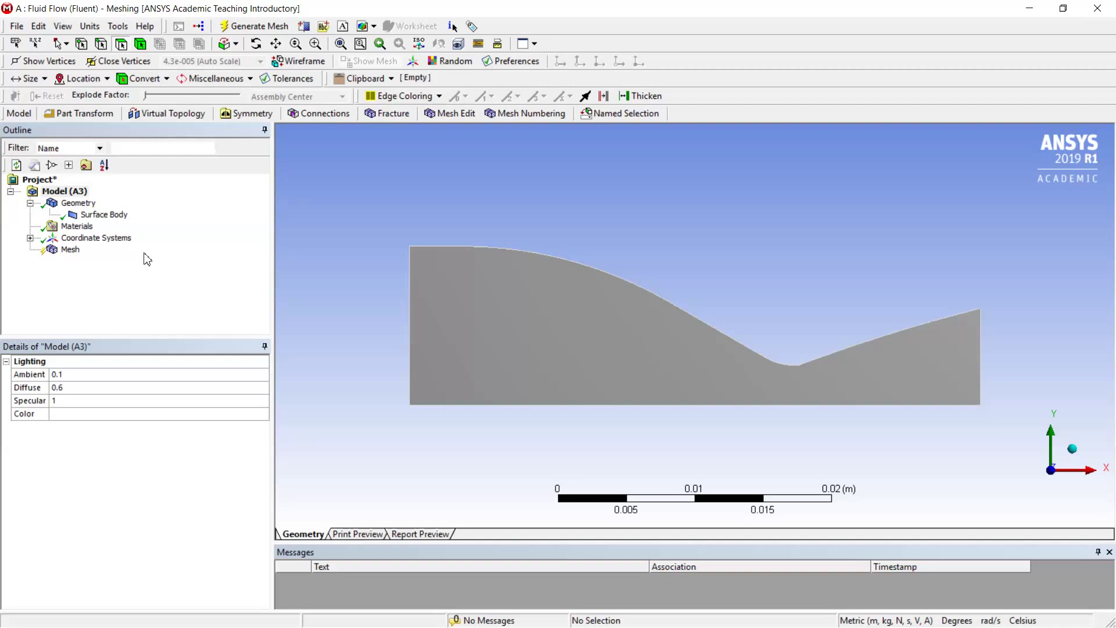
pyautogui.click(70, 251)
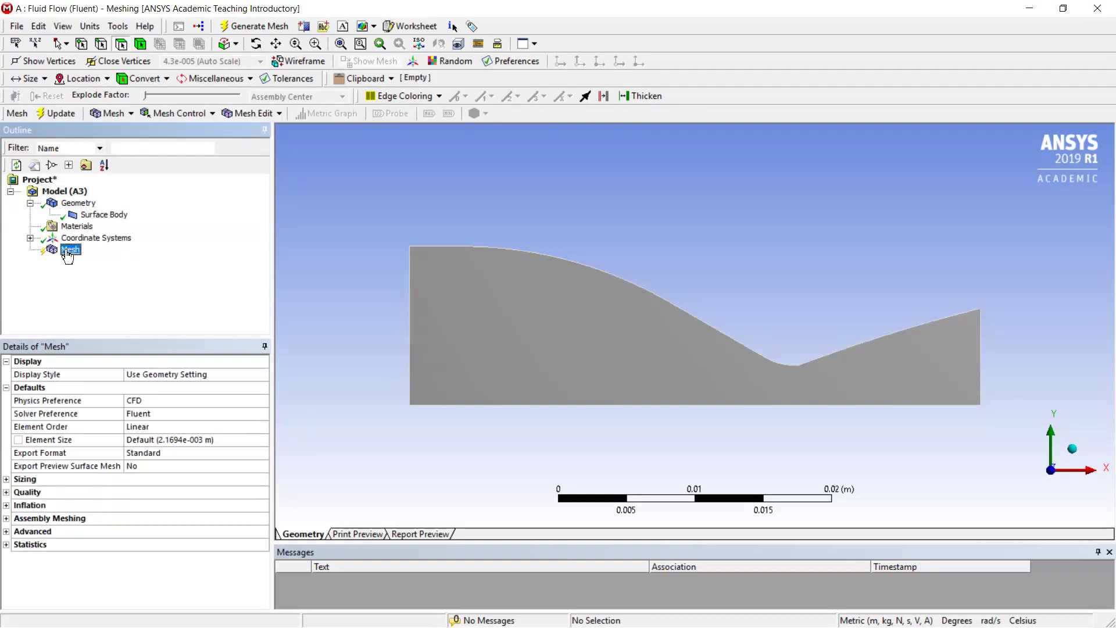
pyautogui.rightClick(70, 251)
pyautogui.moveTo(143, 259)
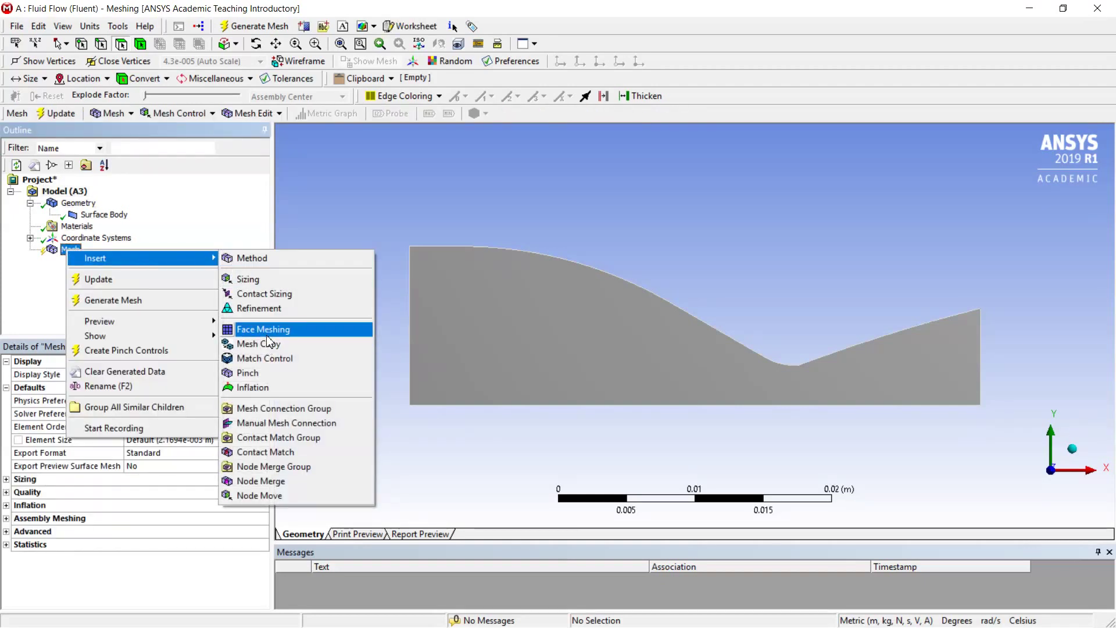
pyautogui.click(269, 330)
pyautogui.click(563, 341)
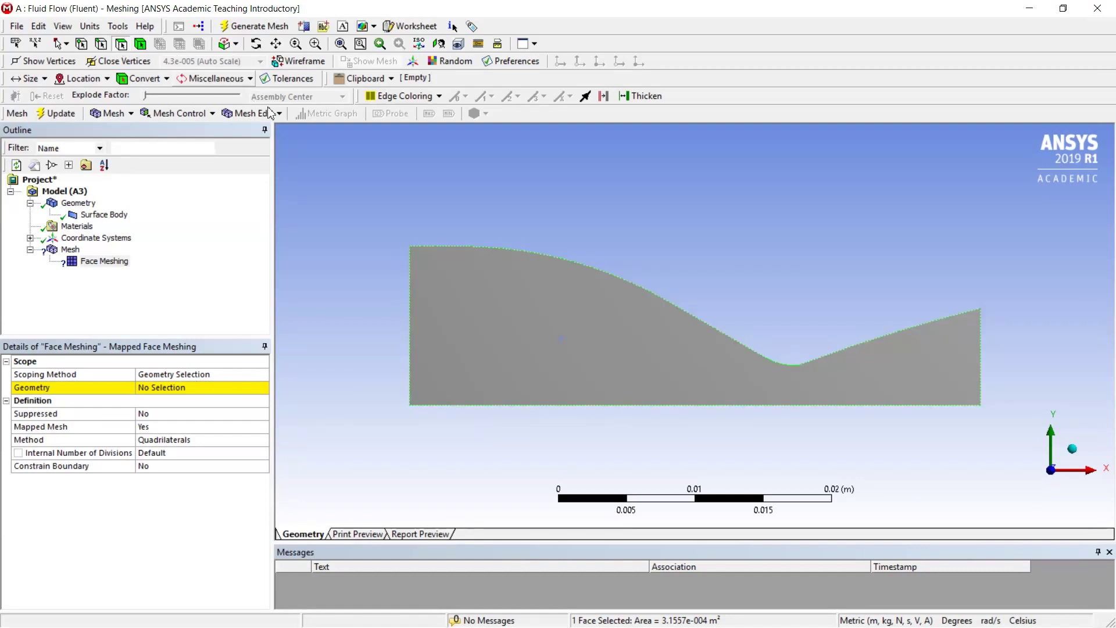
pyautogui.click(191, 388)
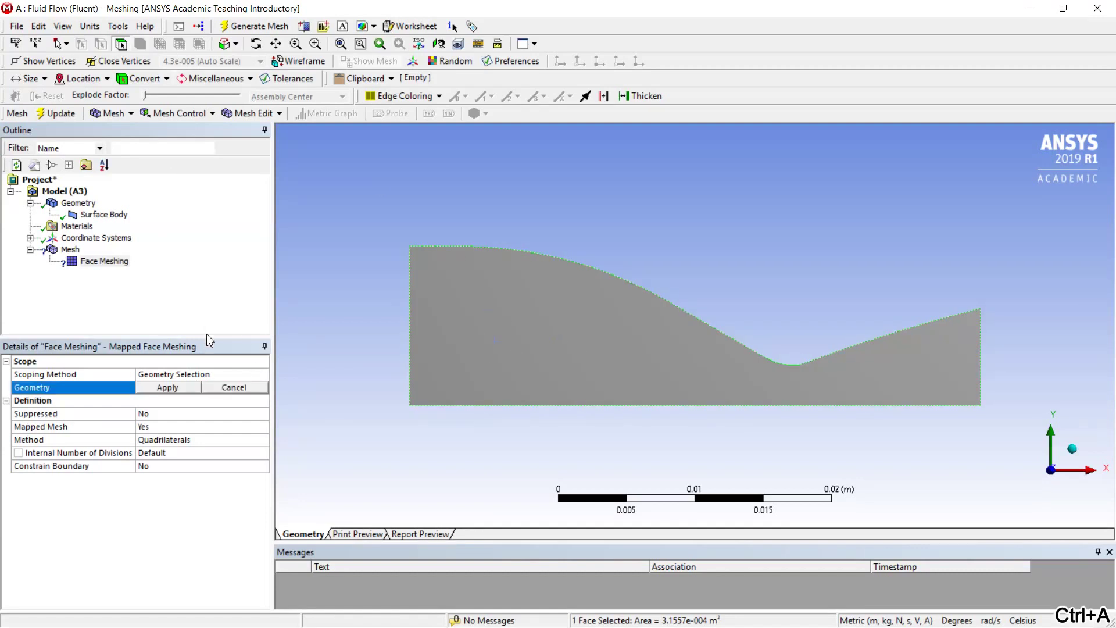
pyautogui.click(169, 389)
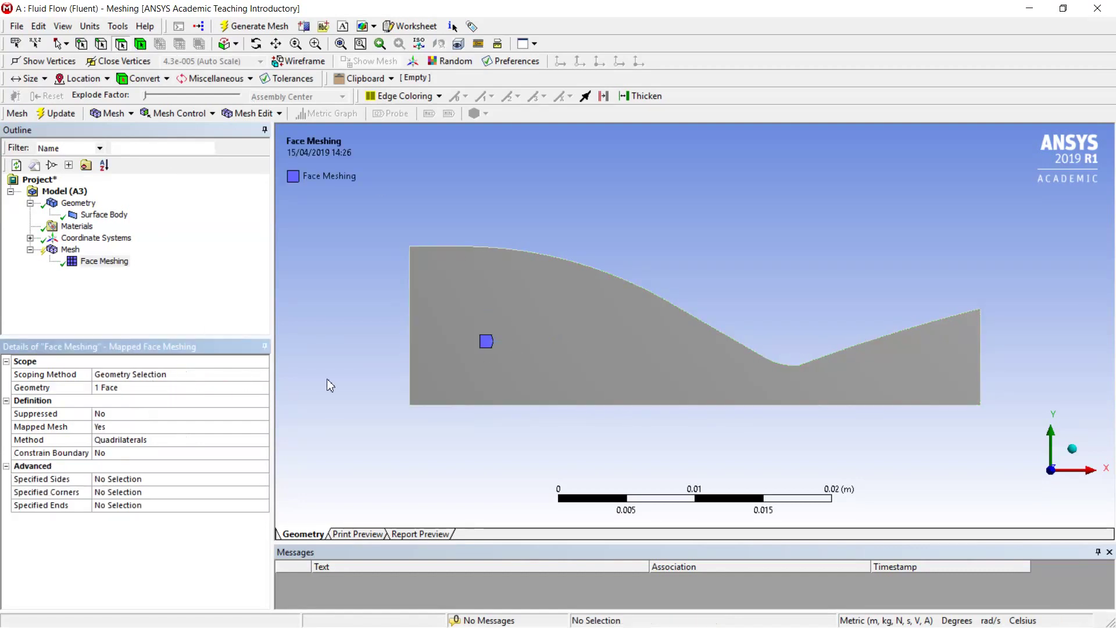
pyautogui.click(70, 250)
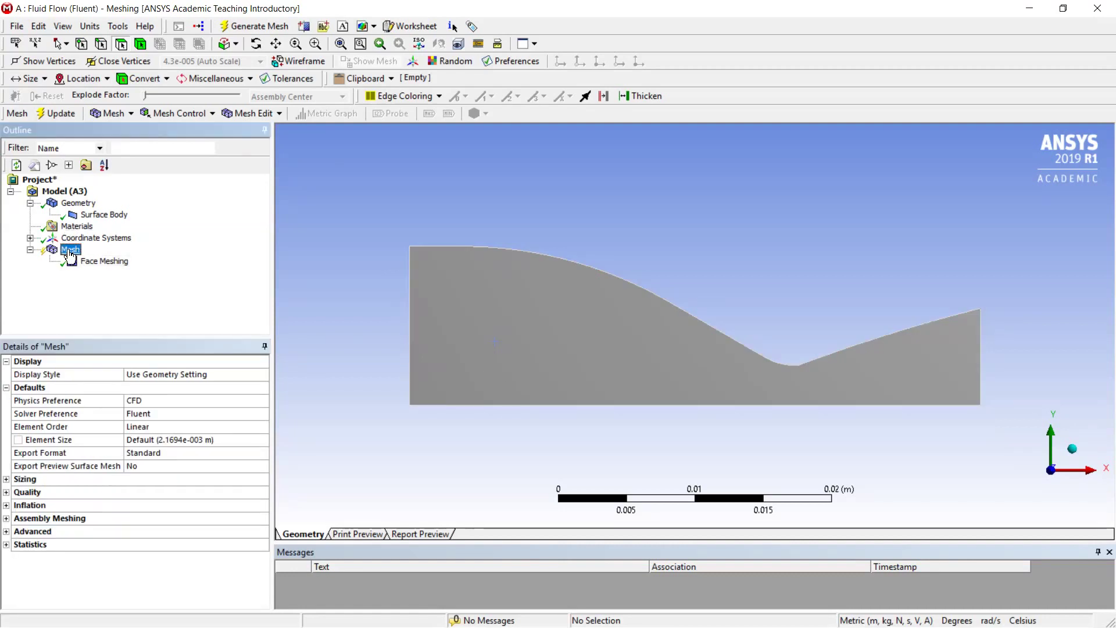
pyautogui.rightClick(71, 251)
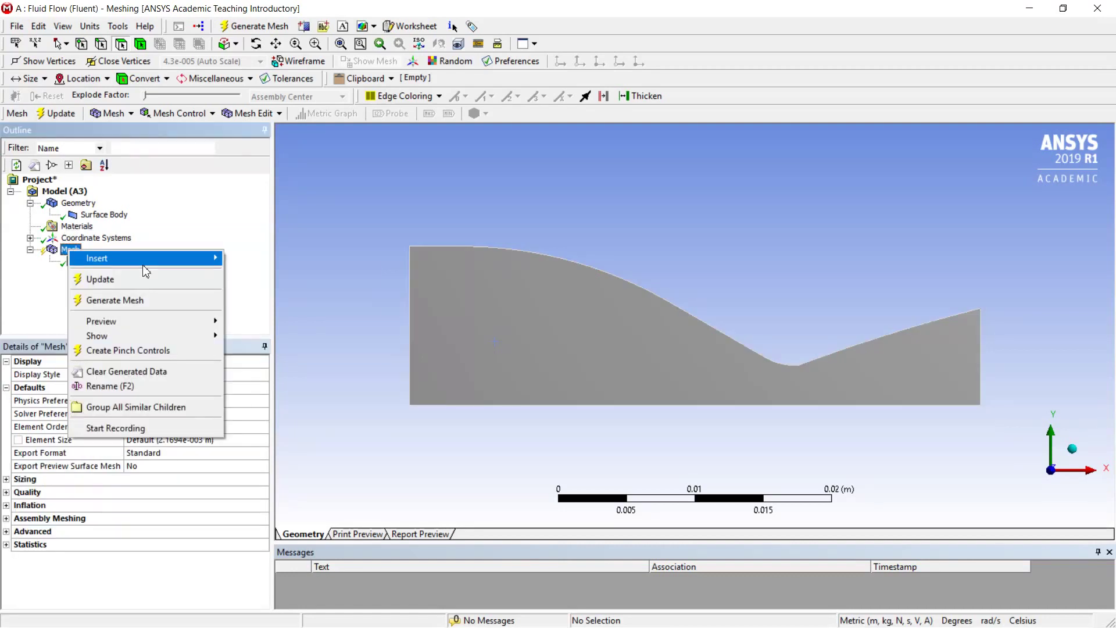
# Size the curved top and flat bottom edges with 300 divisions.
pyautogui.moveTo(145, 258)
pyautogui.click(274, 280)
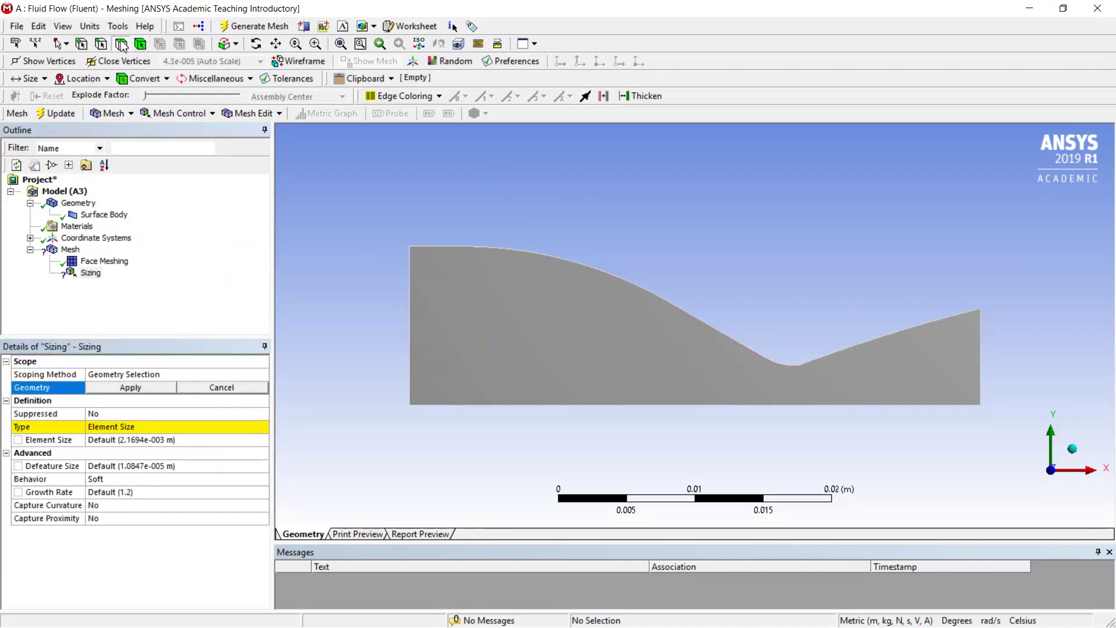
pyautogui.click(611, 275)
pyautogui.keyDown('ctrl'); pyautogui.click(633, 405); pyautogui.keyUp('ctrl')
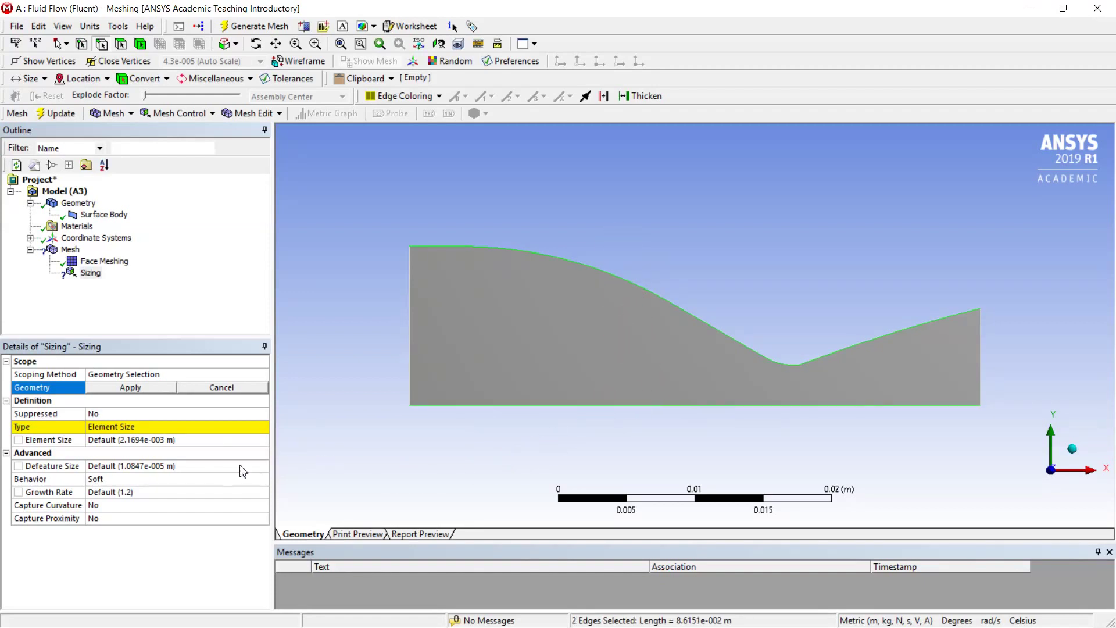
pyautogui.click(150, 393)
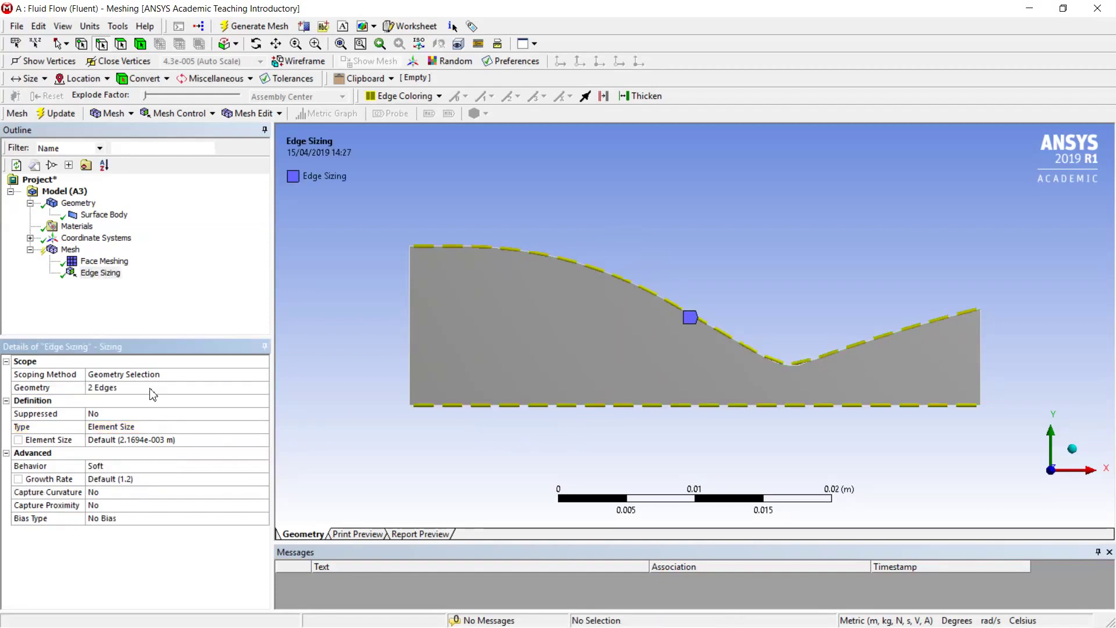
pyautogui.click(245, 428)
pyautogui.click(262, 426)
pyautogui.click(144, 450)
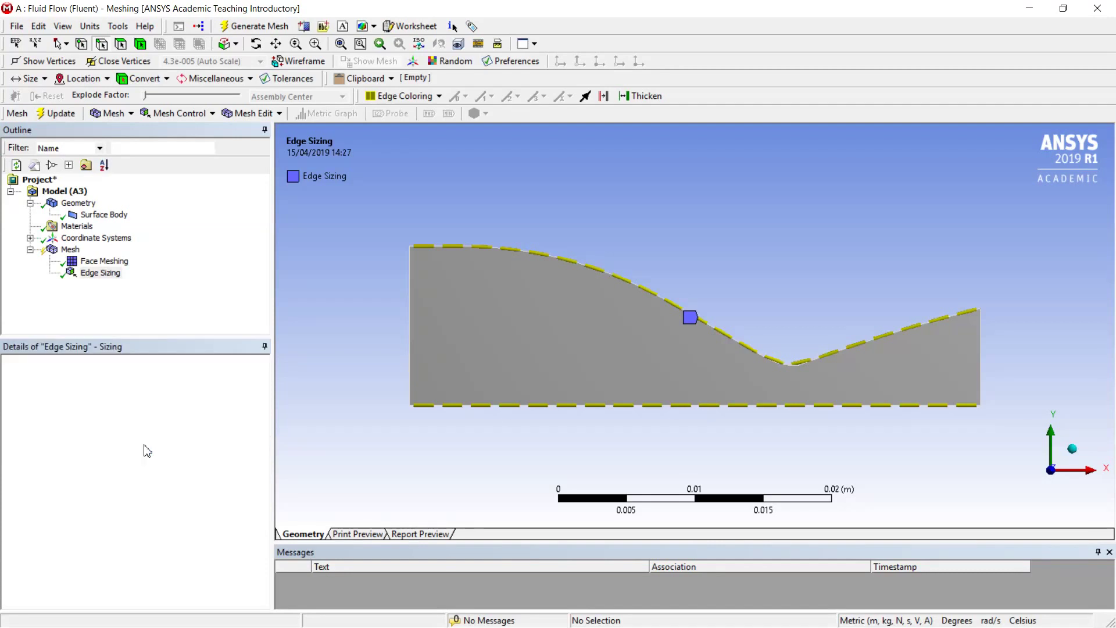
pyautogui.click(143, 442)
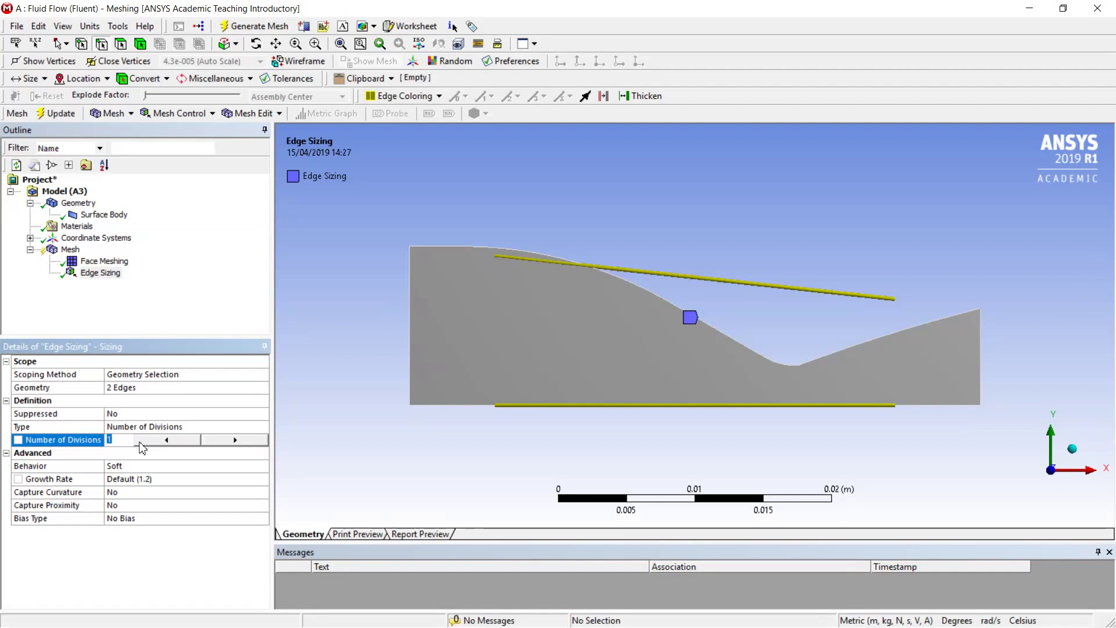
pyautogui.write('300')
pyautogui.press('Return')
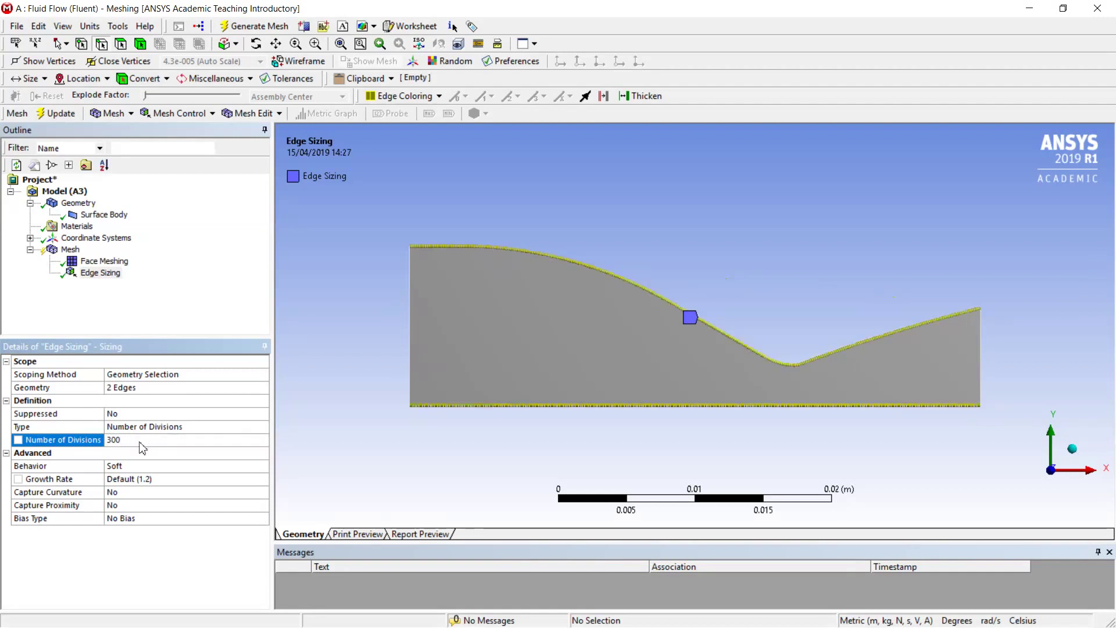
# Add a second edge sizing with 30 divisions on the left and right vertical edges.
pyautogui.click(75, 250)
pyautogui.rightClick(77, 252)
pyautogui.moveTo(131, 255)
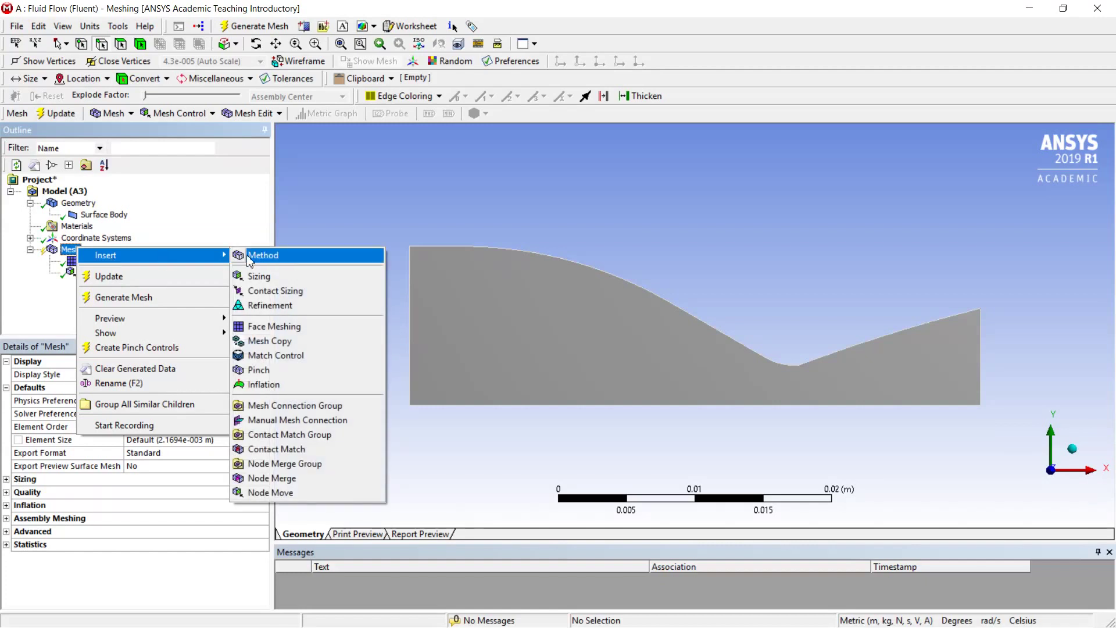
pyautogui.click(258, 275)
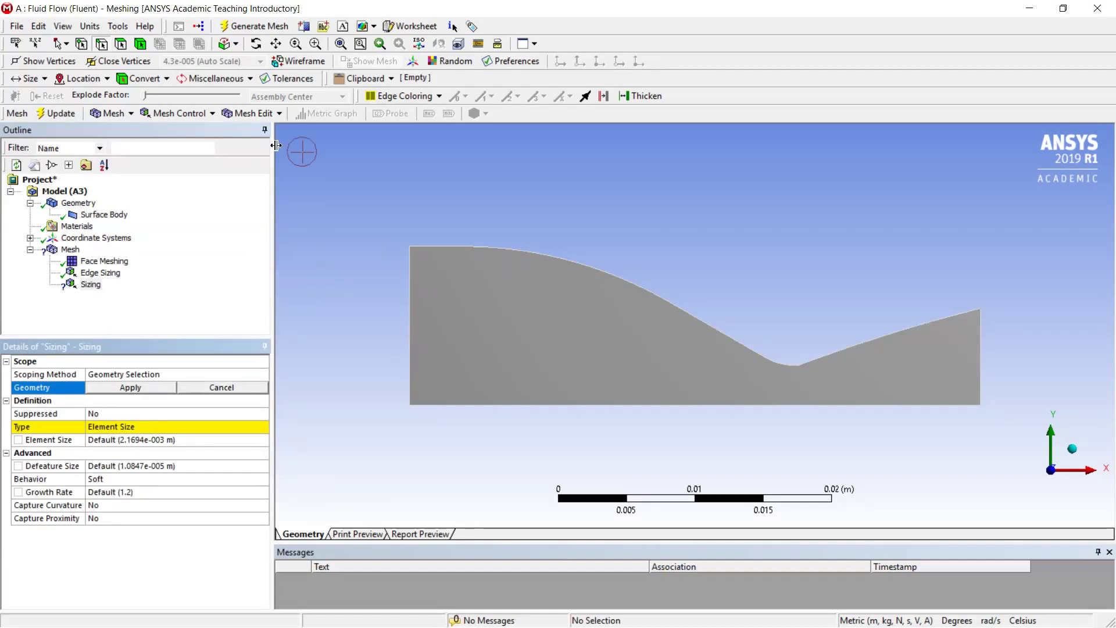
pyautogui.click(411, 324)
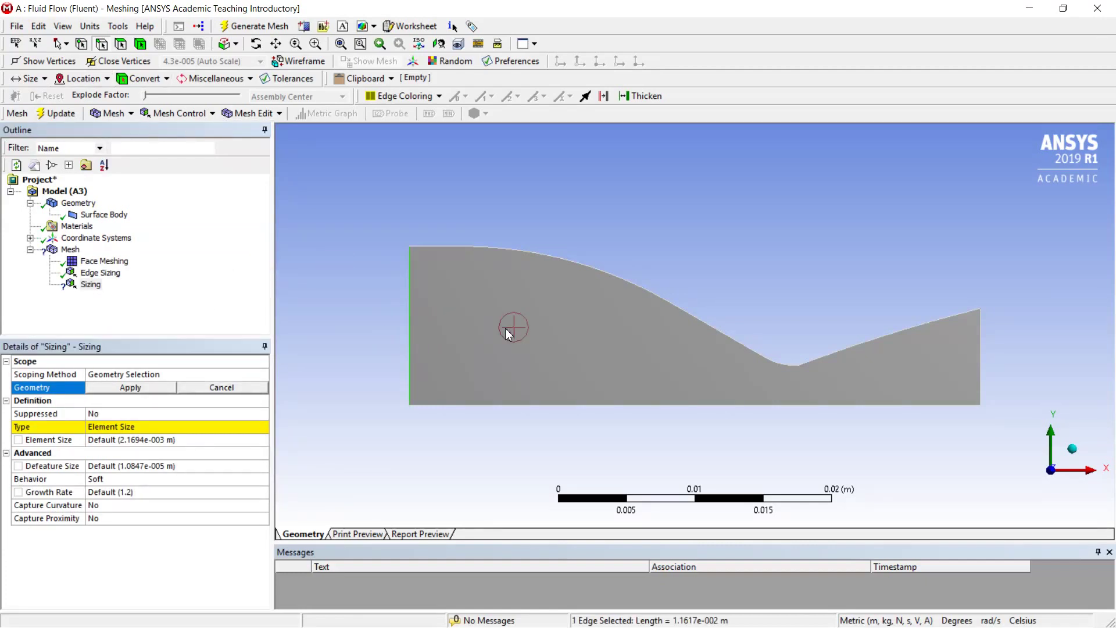
pyautogui.keyDown('ctrl'); pyautogui.click(982, 377); pyautogui.keyUp('ctrl')
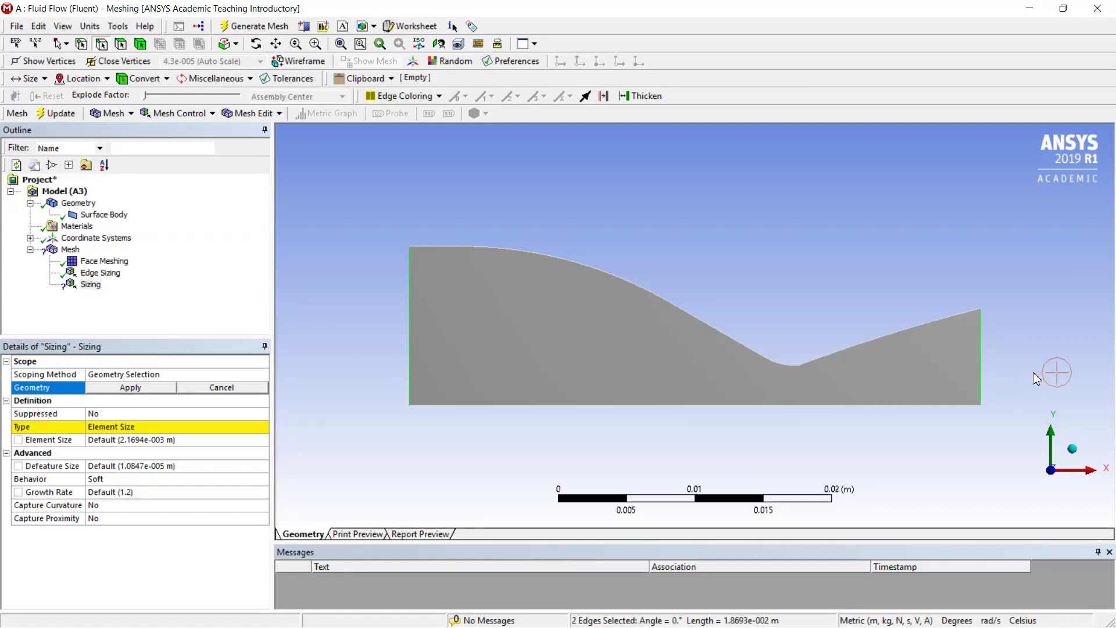
pyautogui.click(125, 388)
pyautogui.click(128, 427)
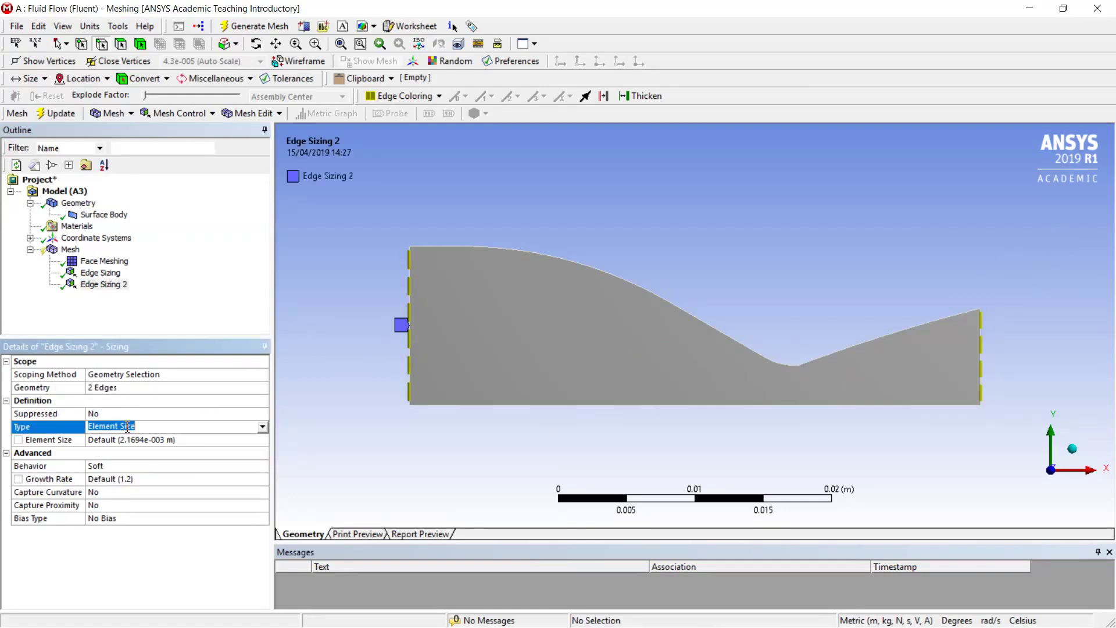
pyautogui.click(262, 427)
pyautogui.click(175, 453)
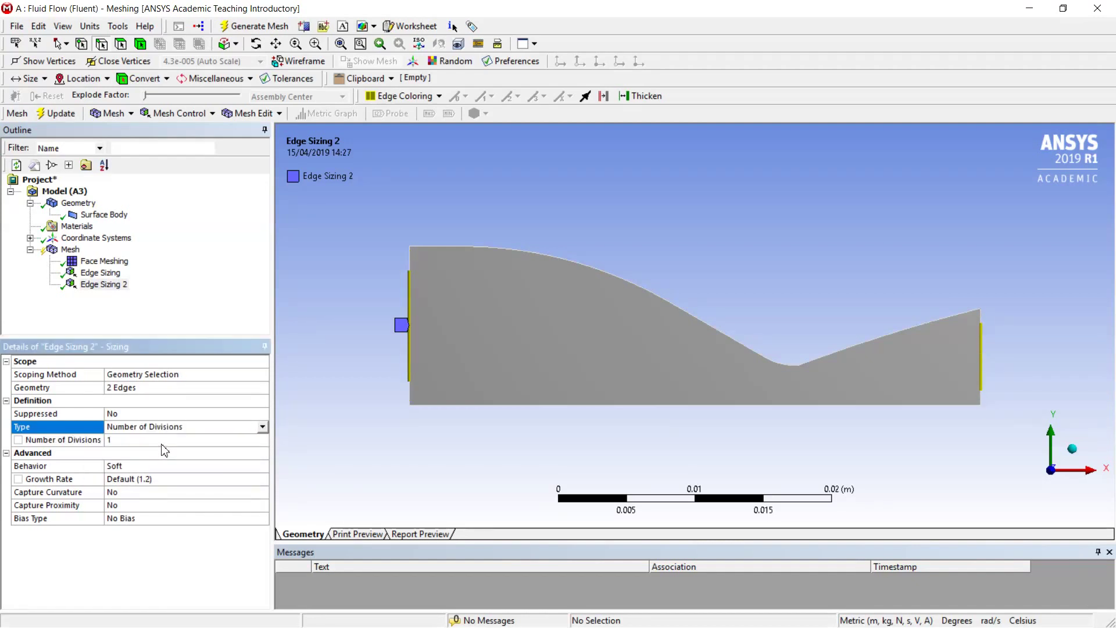
pyautogui.click(156, 441)
pyautogui.write('30')
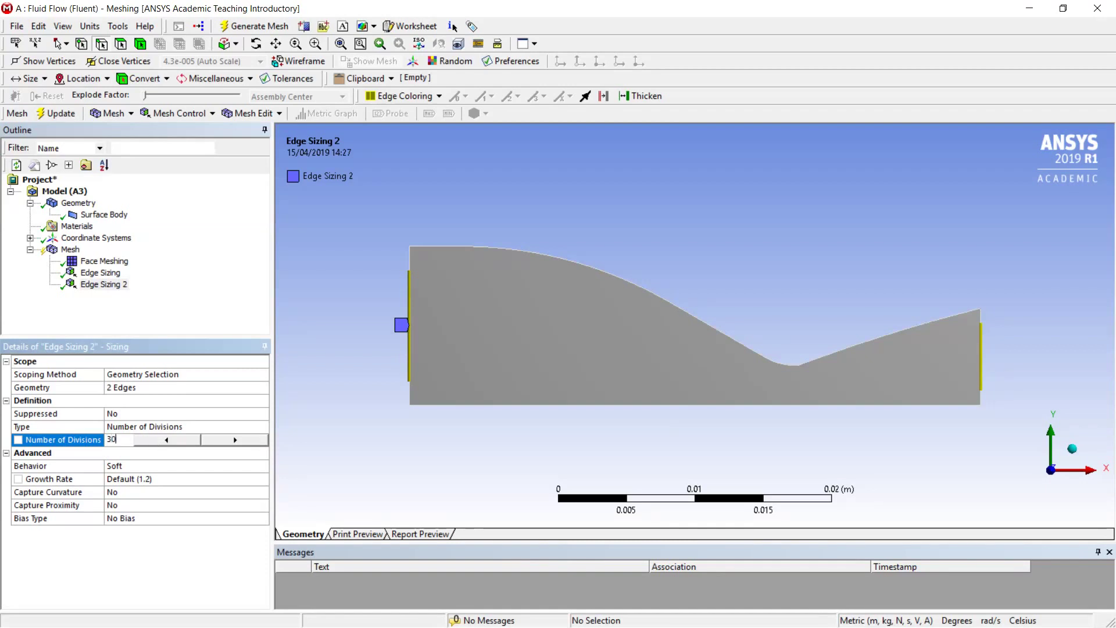
pyautogui.press('Return')
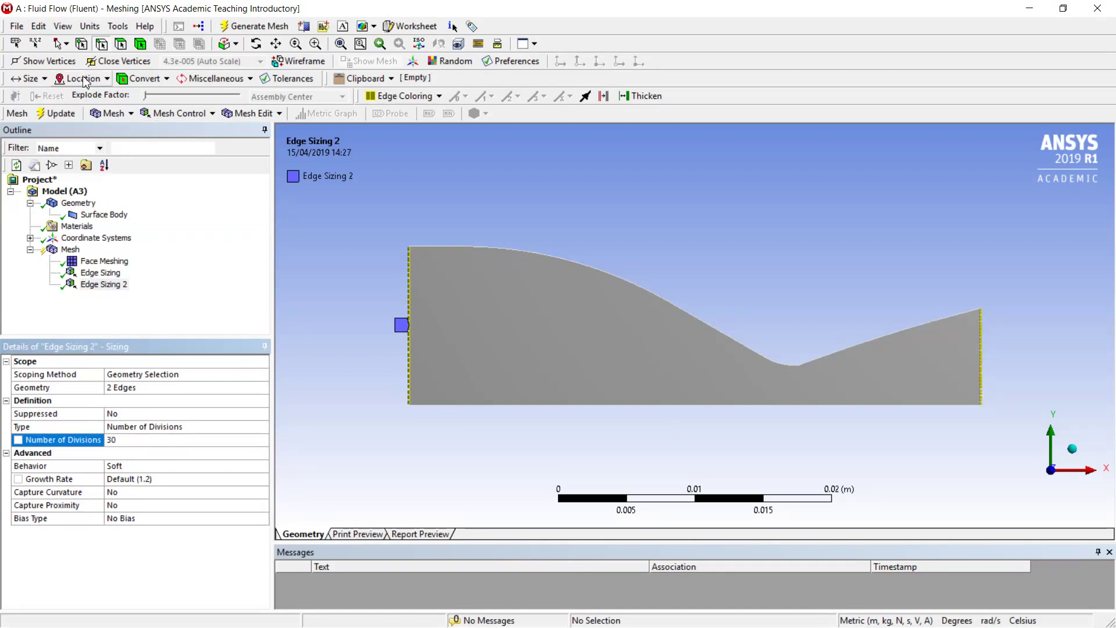
# Generate the mesh, inspect the quad cells at the throat, then zoom to fit.
pyautogui.click(48, 116)
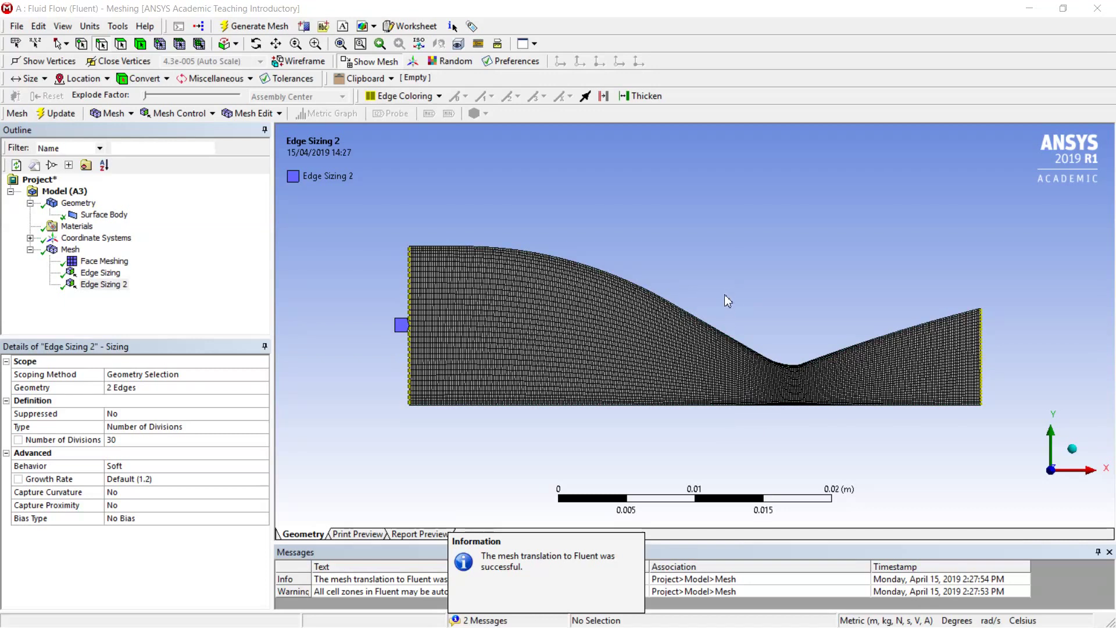
pyautogui.scroll(2, 498, 341)
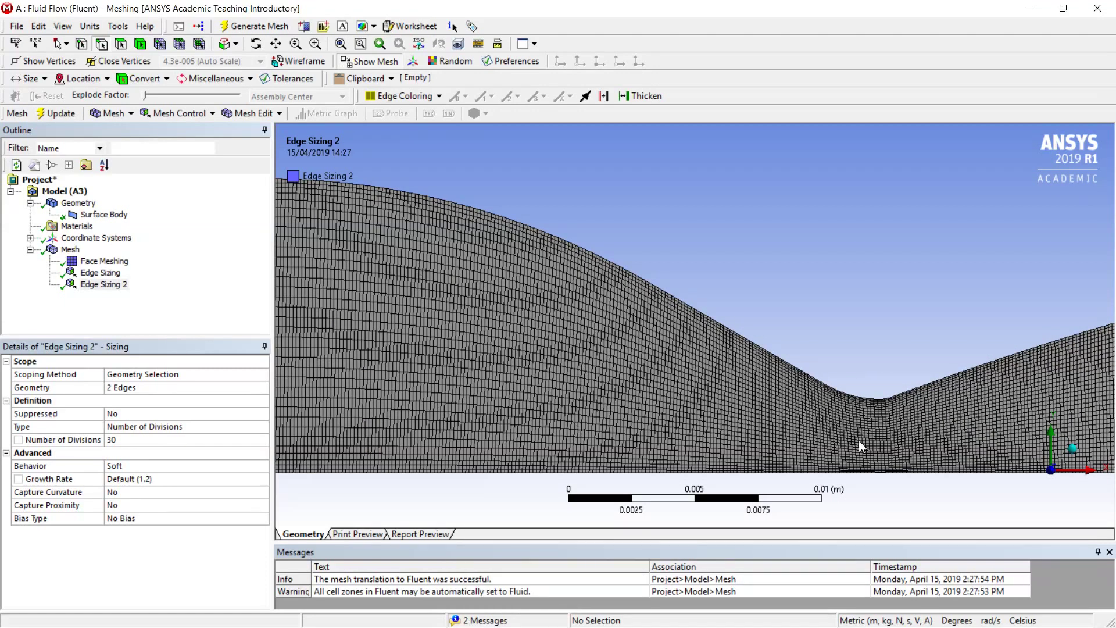
pyautogui.moveTo(790, 288); pyautogui.dragTo(957, 501, button='right')
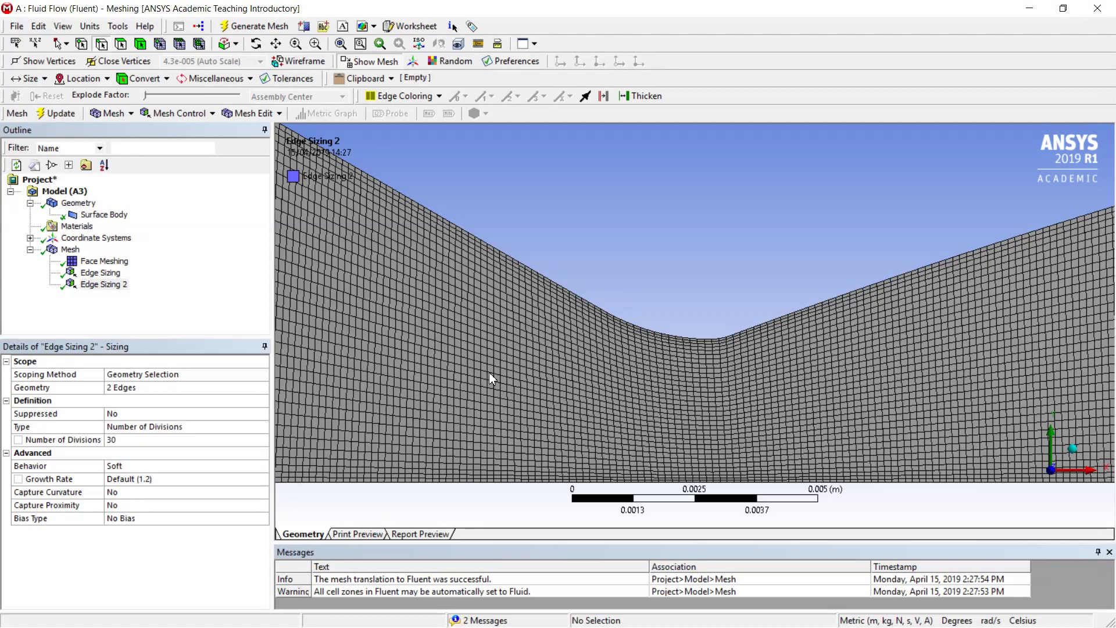
pyautogui.rightClick(71, 251)
pyautogui.click(55, 317)
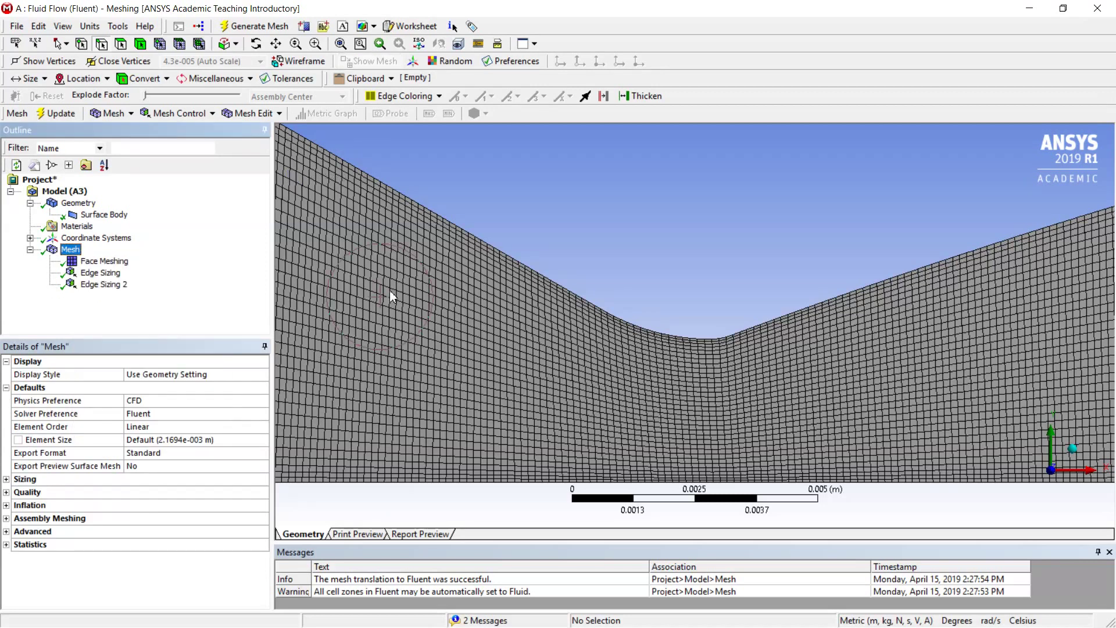
pyautogui.scroll(-3, 611, 322)
pyautogui.scroll(-2, 611, 327)
pyautogui.scroll(-1, 610, 328)
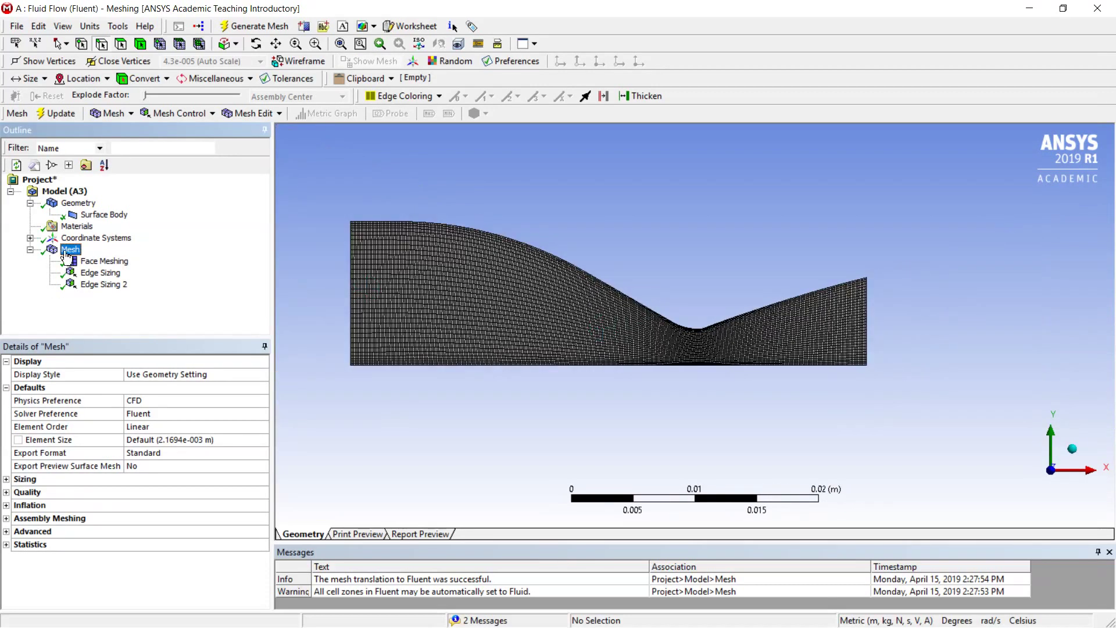
# Create named selections for the left inlet edge and the right edge 'outlet'.
pyautogui.click(78, 203)
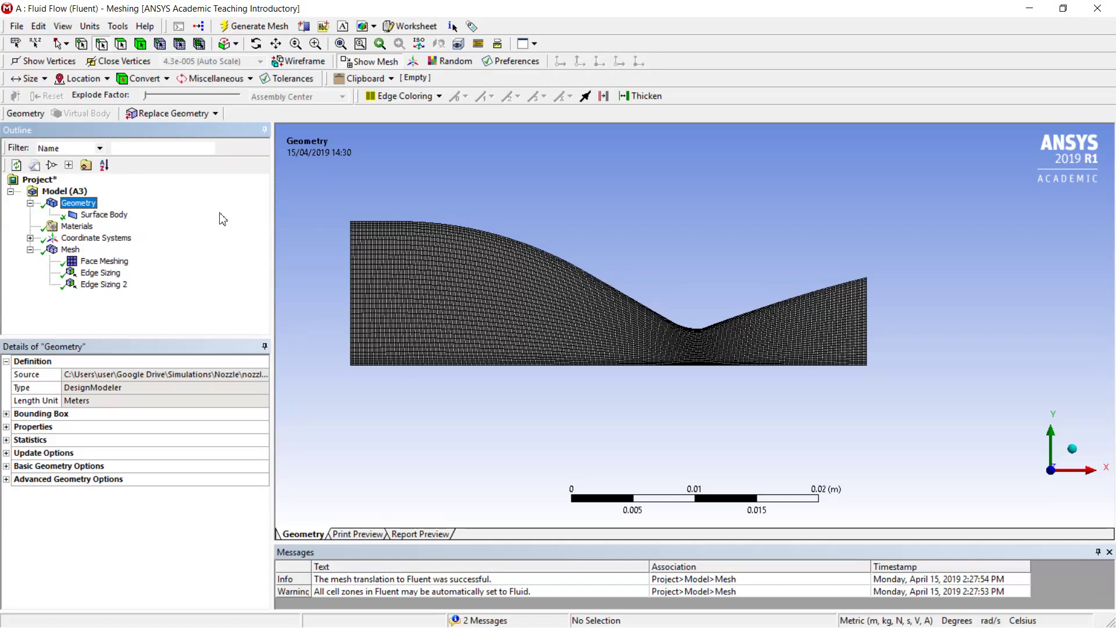
pyautogui.click(105, 48)
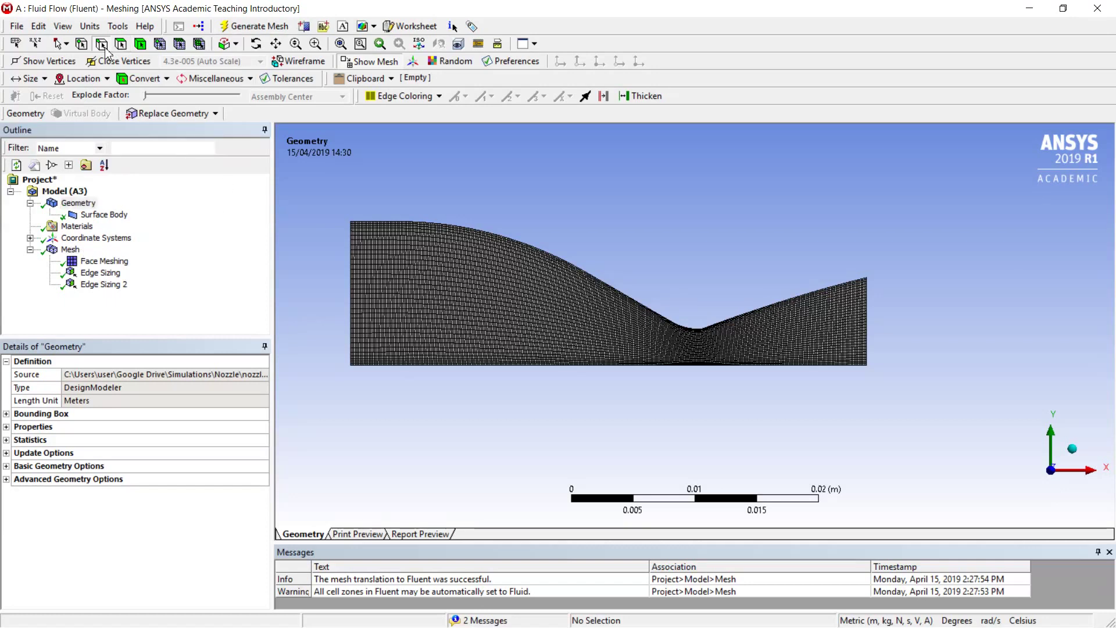
pyautogui.click(353, 295)
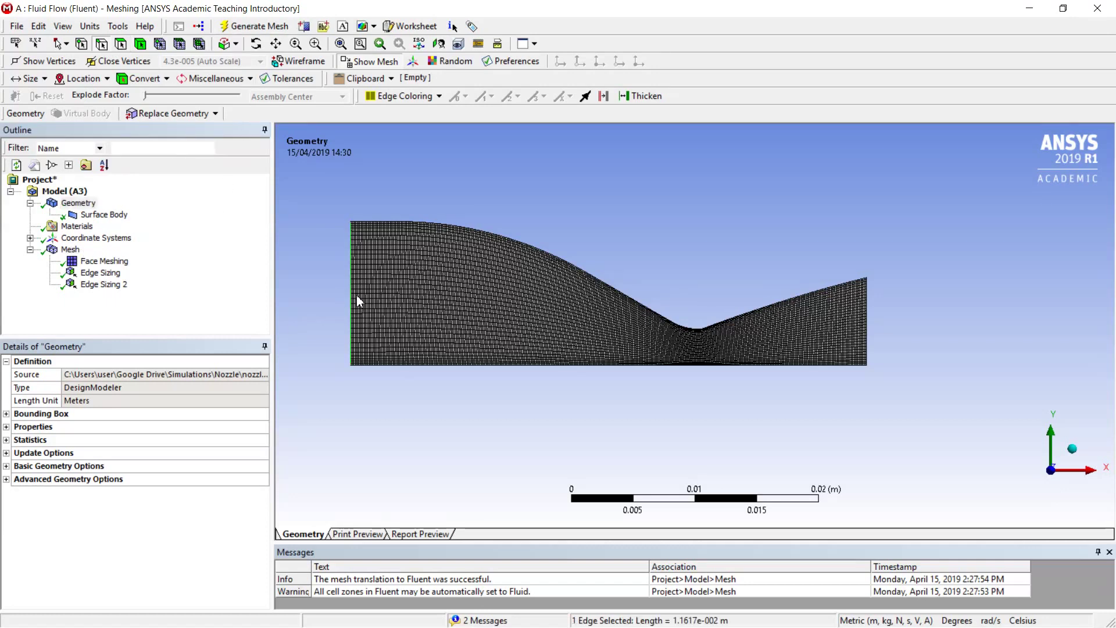
pyautogui.rightClick(332, 302)
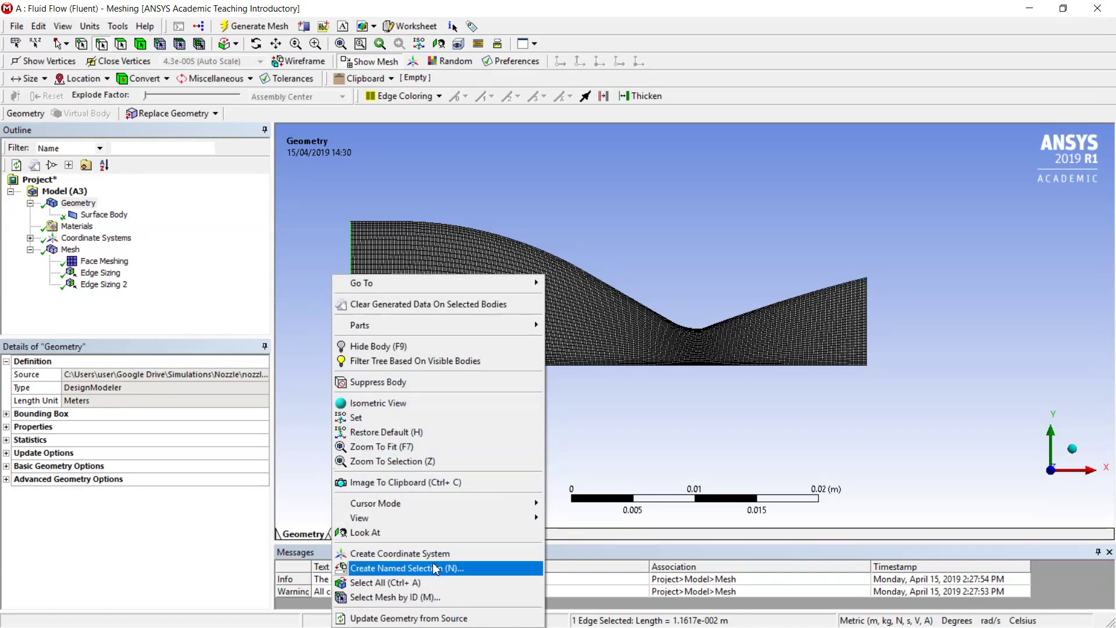
pyautogui.click(434, 569)
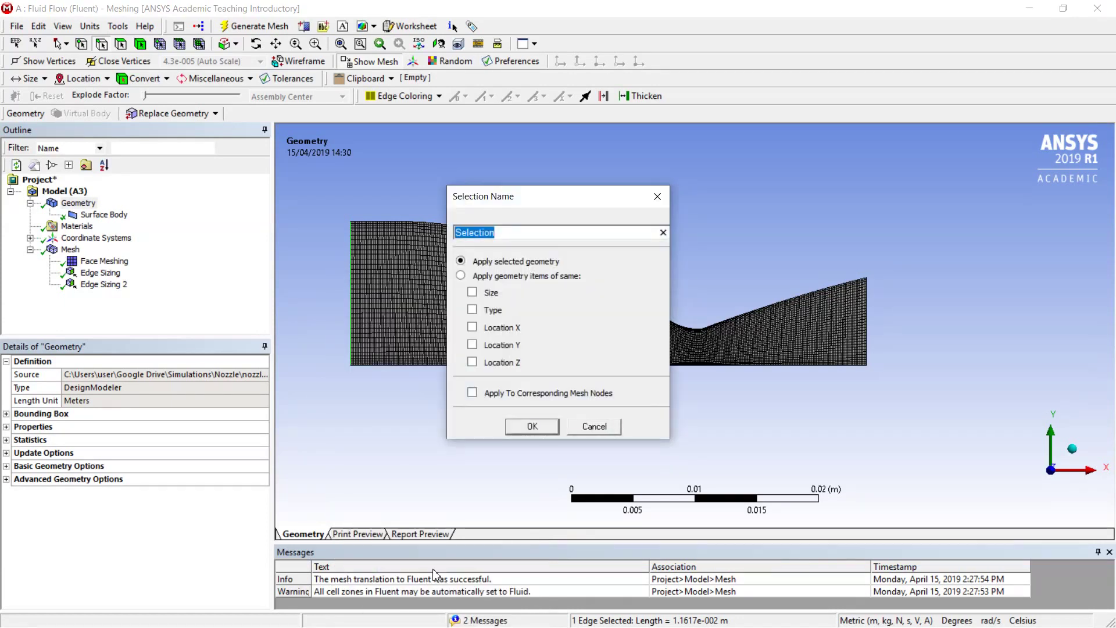
pyautogui.write('inlet')
pyautogui.press('Return')
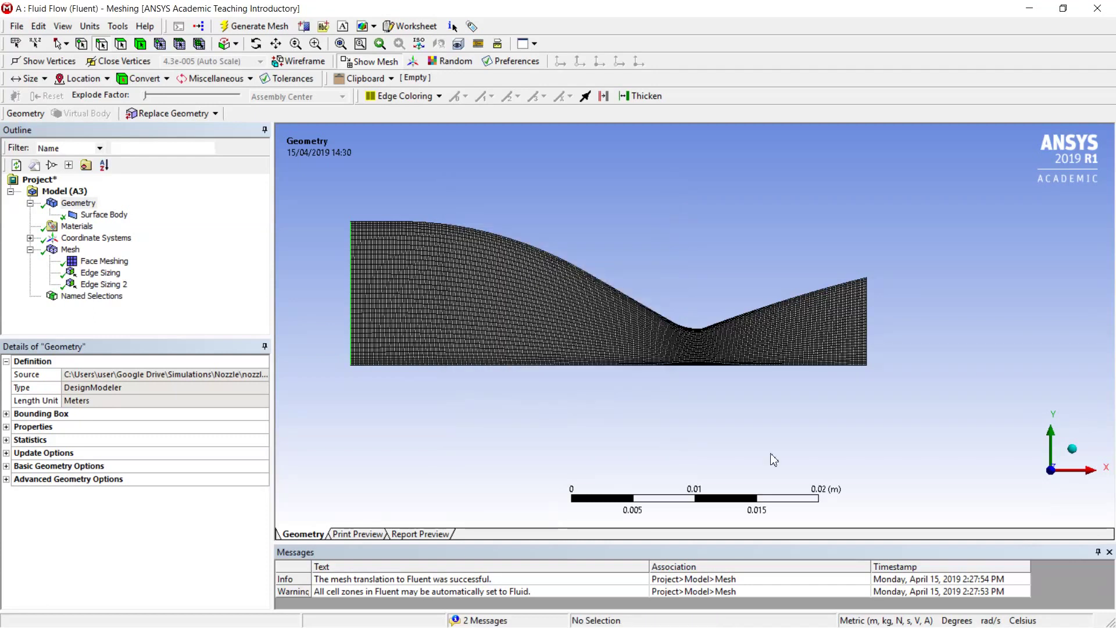
pyautogui.click(866, 328)
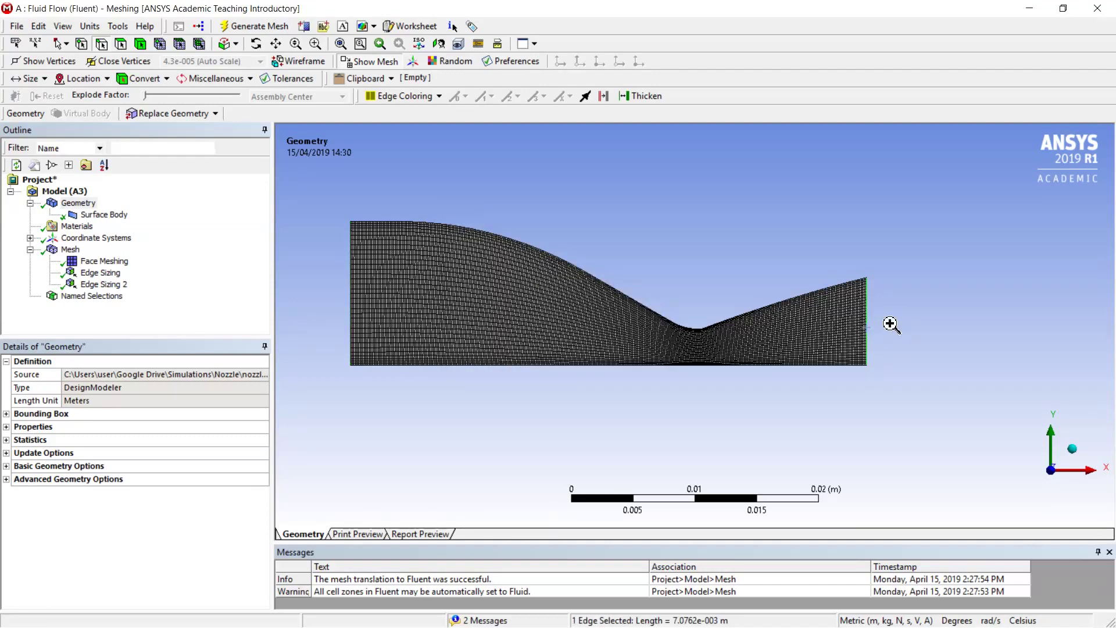
pyautogui.rightClick(889, 327)
pyautogui.click(932, 574)
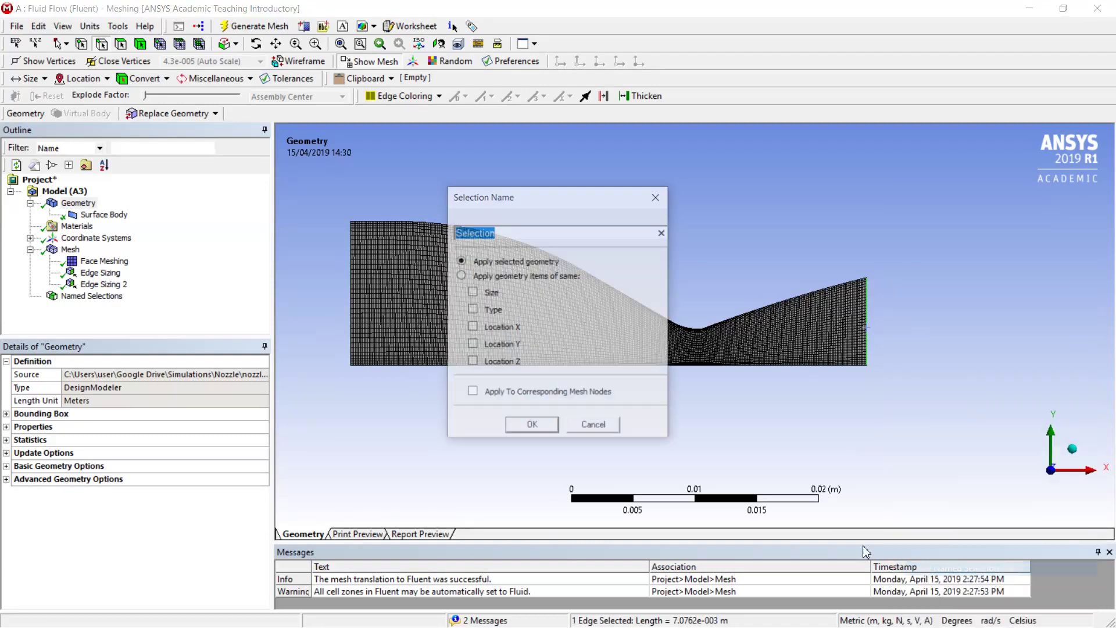
pyautogui.write('outlet')
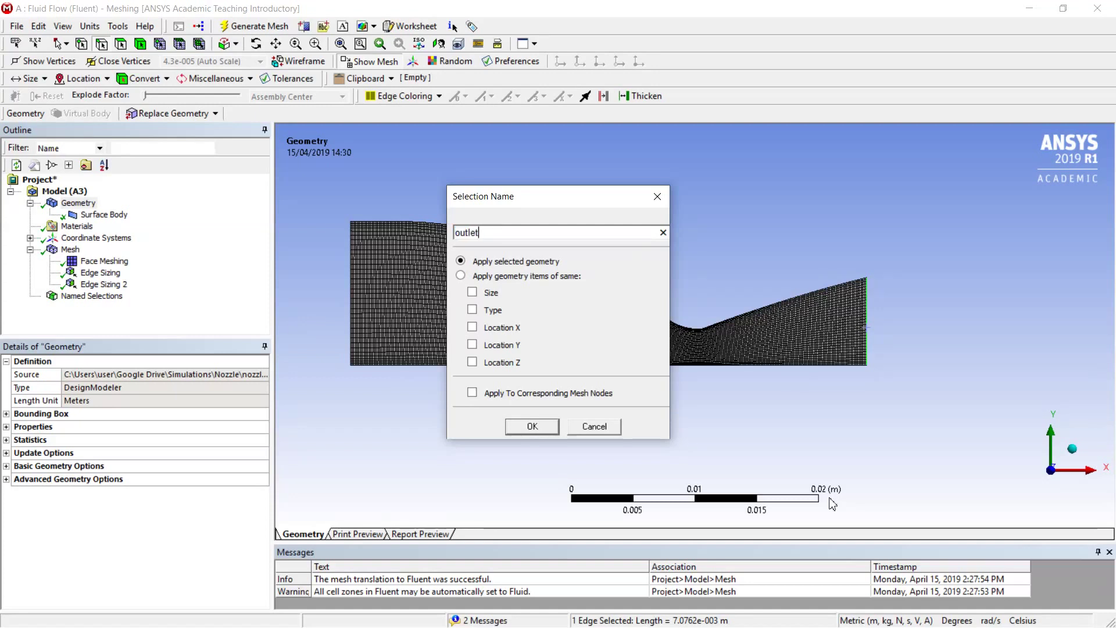
pyautogui.press('Return')
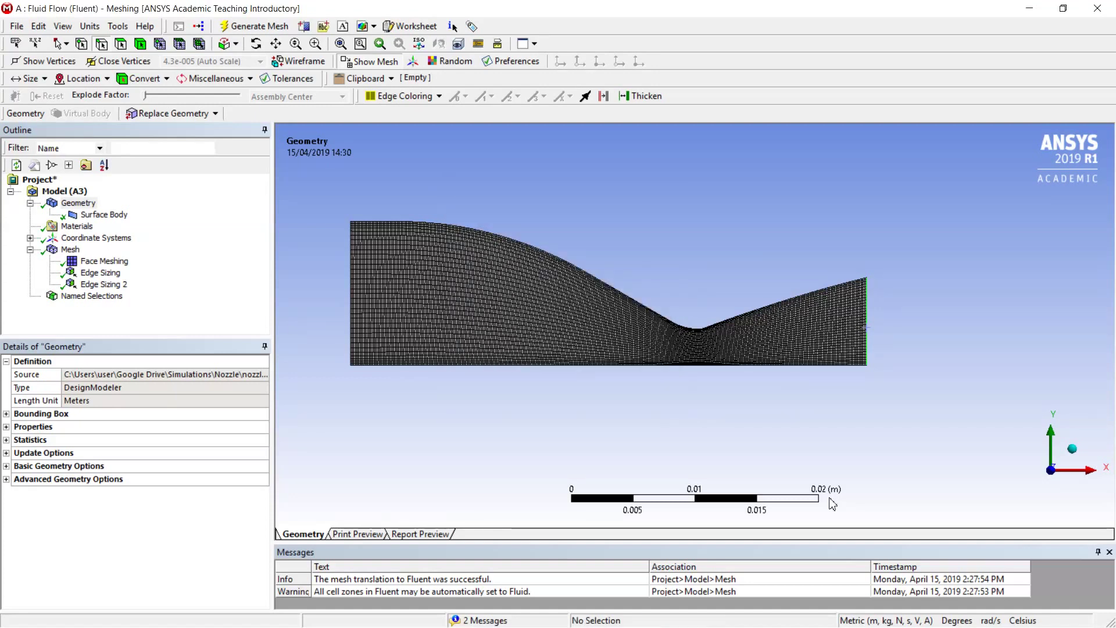
# Name the bottom edge 'symmetry' and the curved top edge 'wall'.
pyautogui.click(563, 367)
pyautogui.rightClick(559, 382)
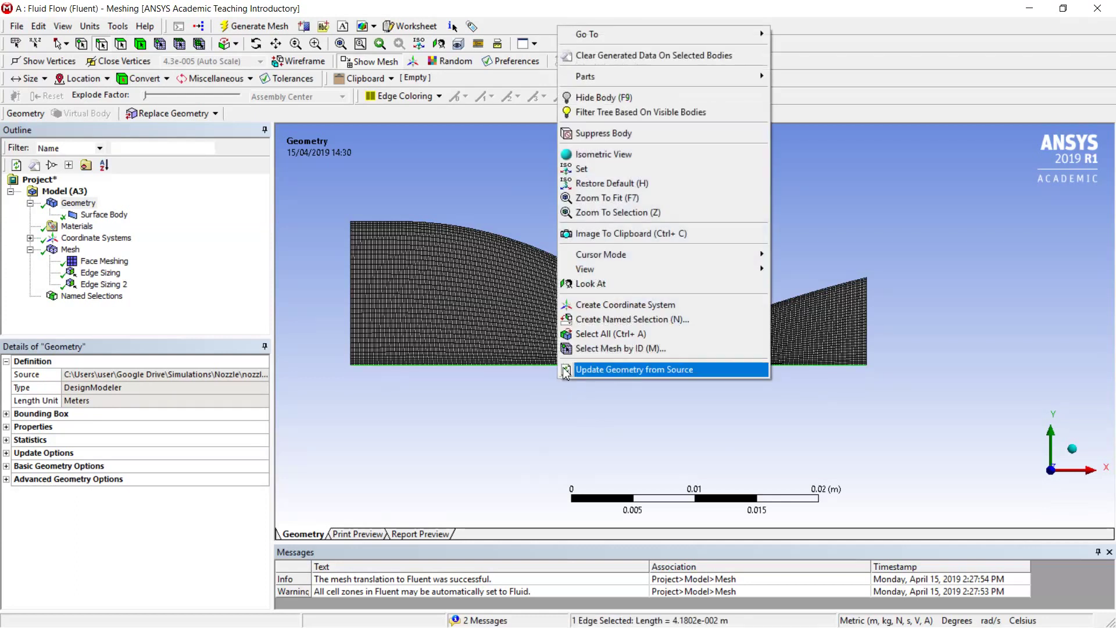
pyautogui.click(640, 317)
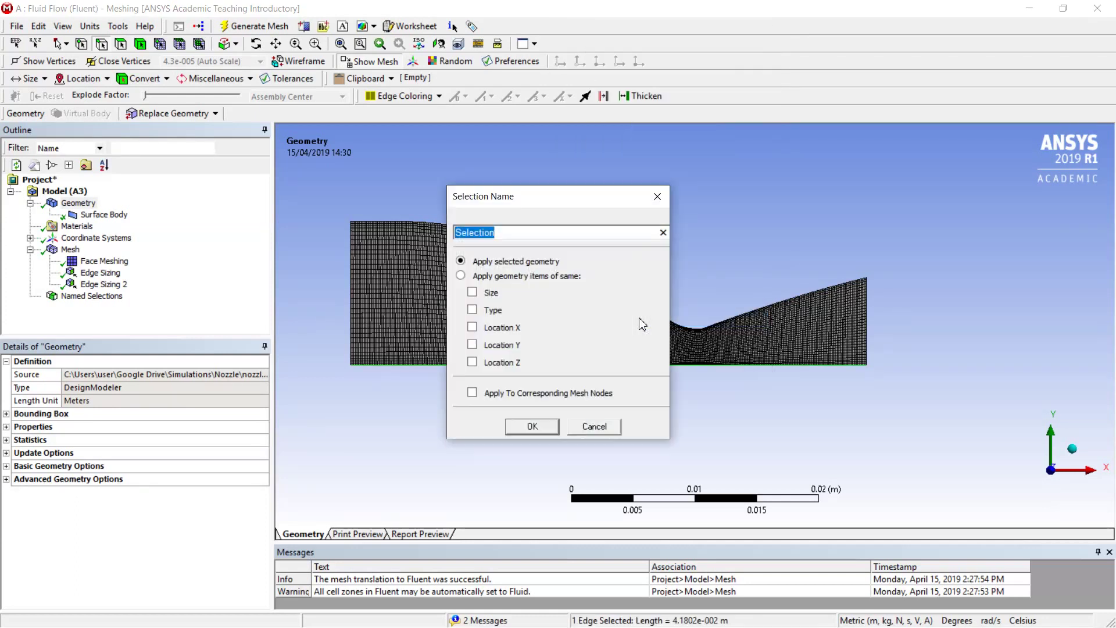
pyautogui.write('s')
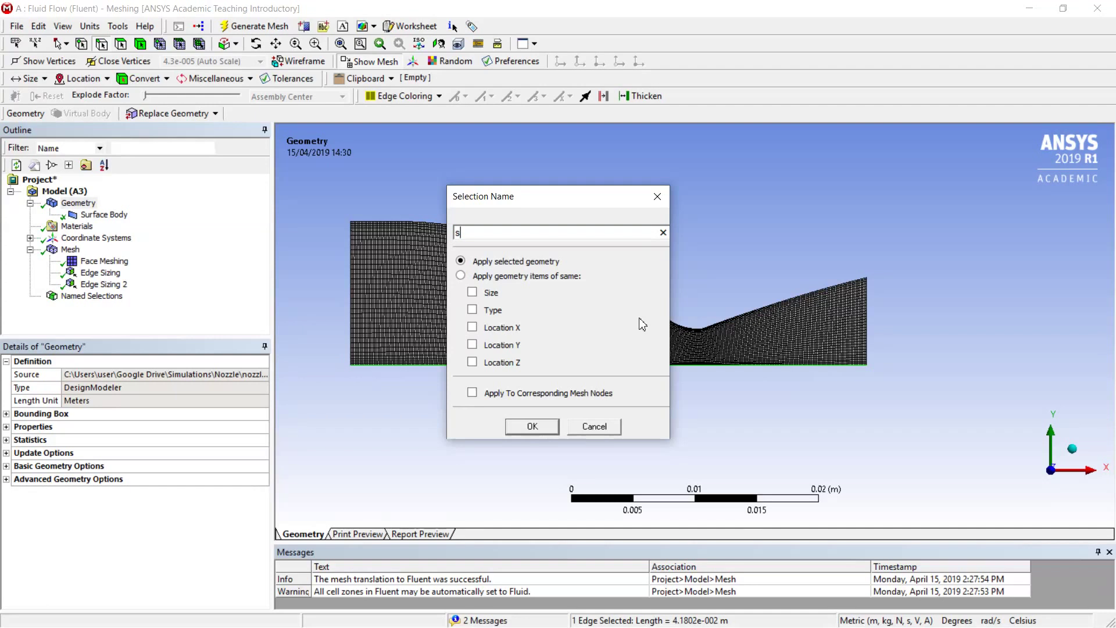
pyautogui.write('ymmetry')
pyautogui.press('Return')
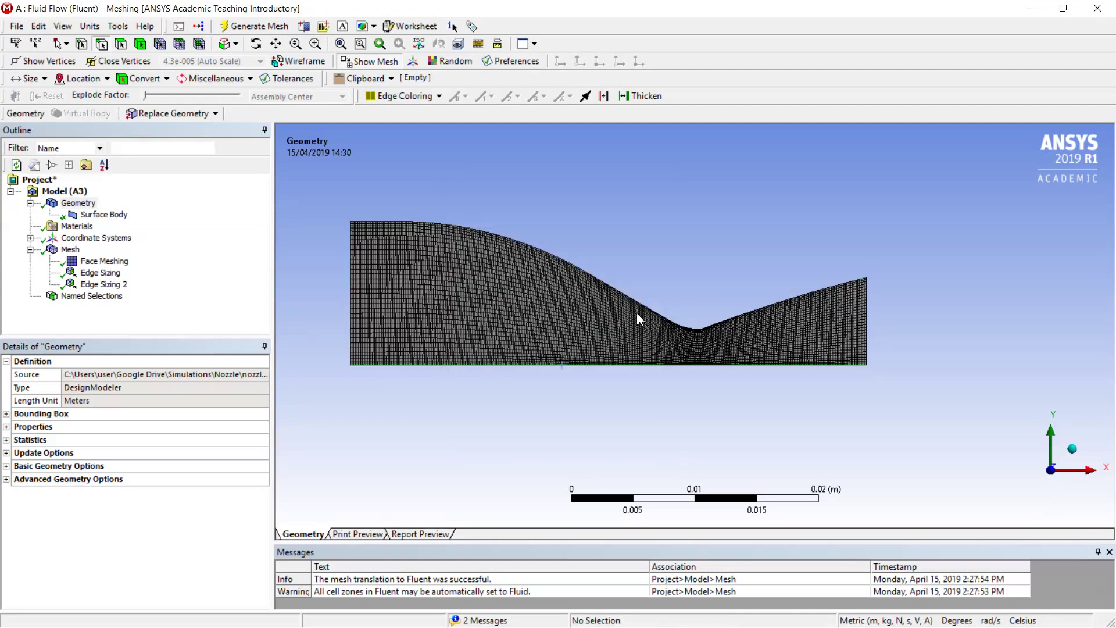
pyautogui.click(616, 290)
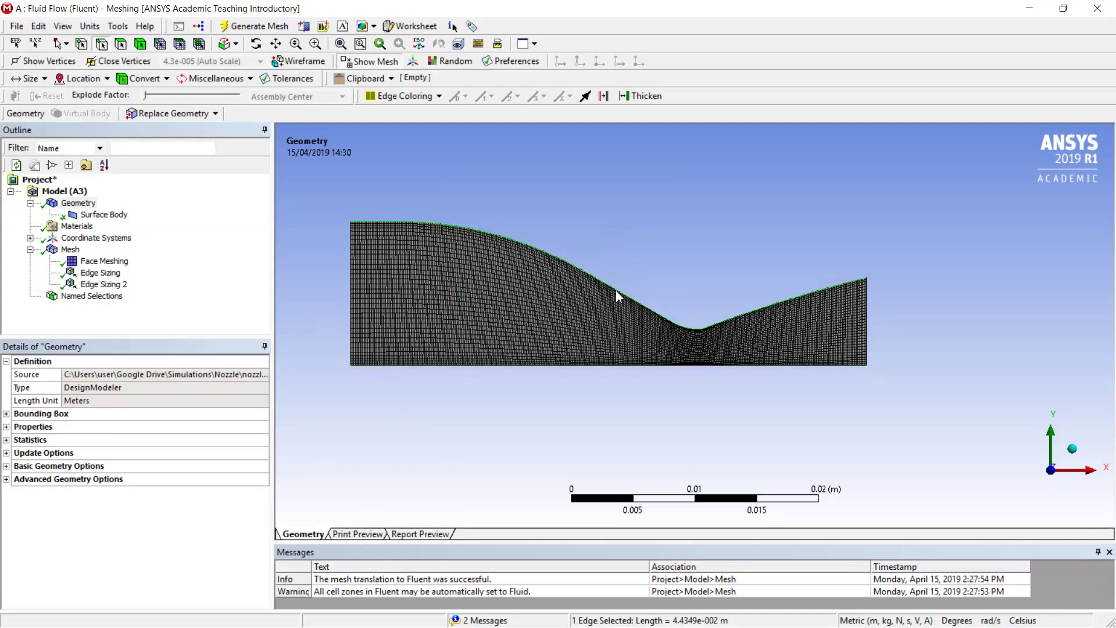
pyautogui.rightClick(622, 243)
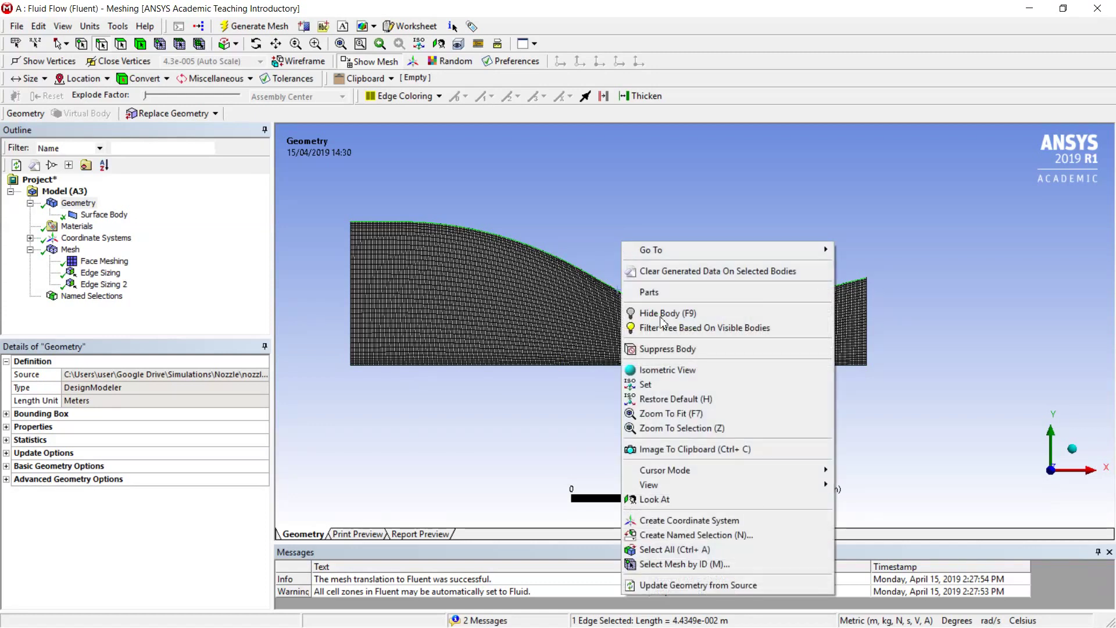
pyautogui.click(730, 535)
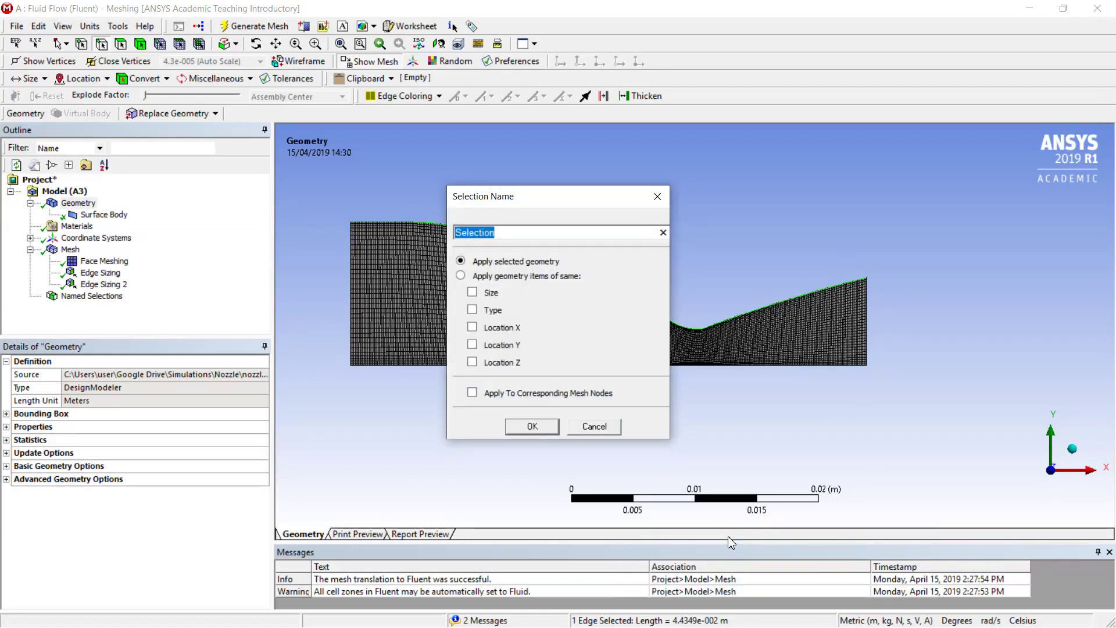
pyautogui.write('wall')
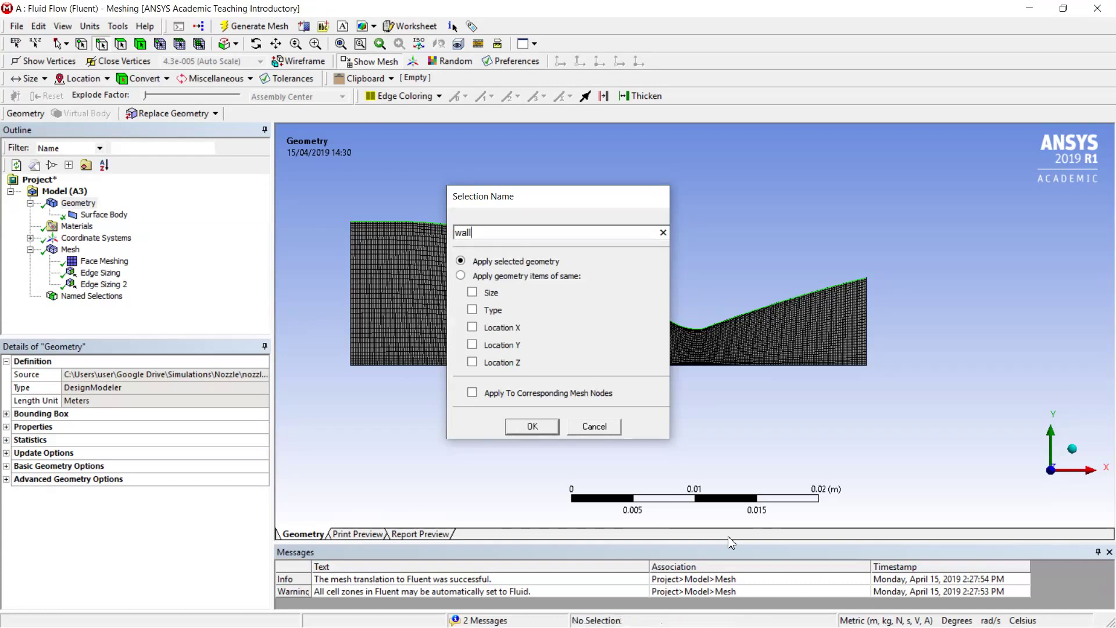
pyautogui.press('Return')
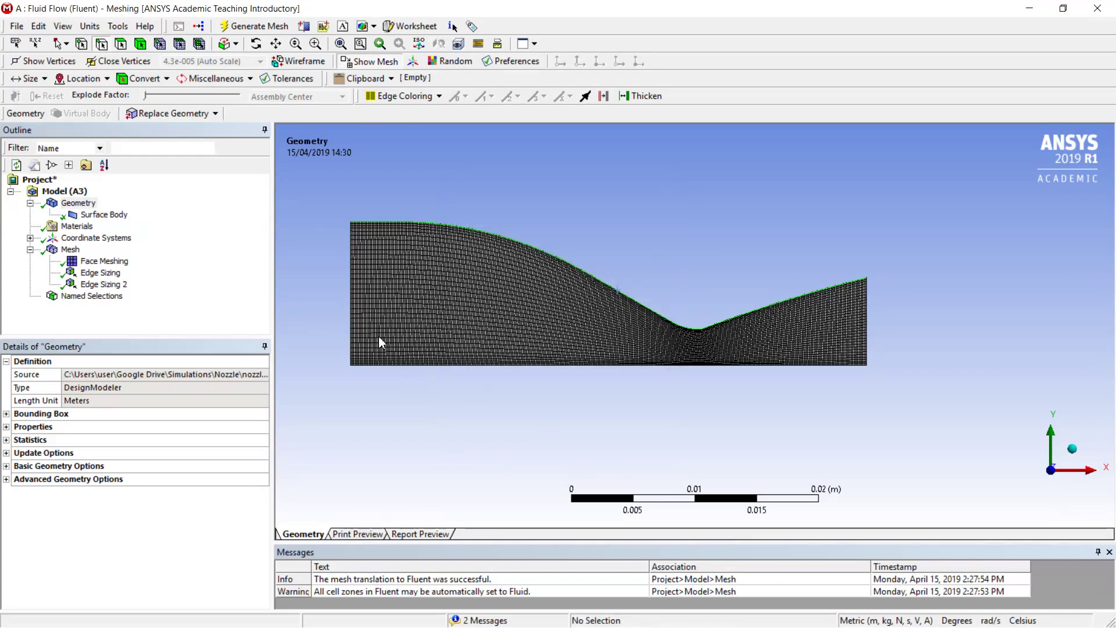
pyautogui.click(70, 250)
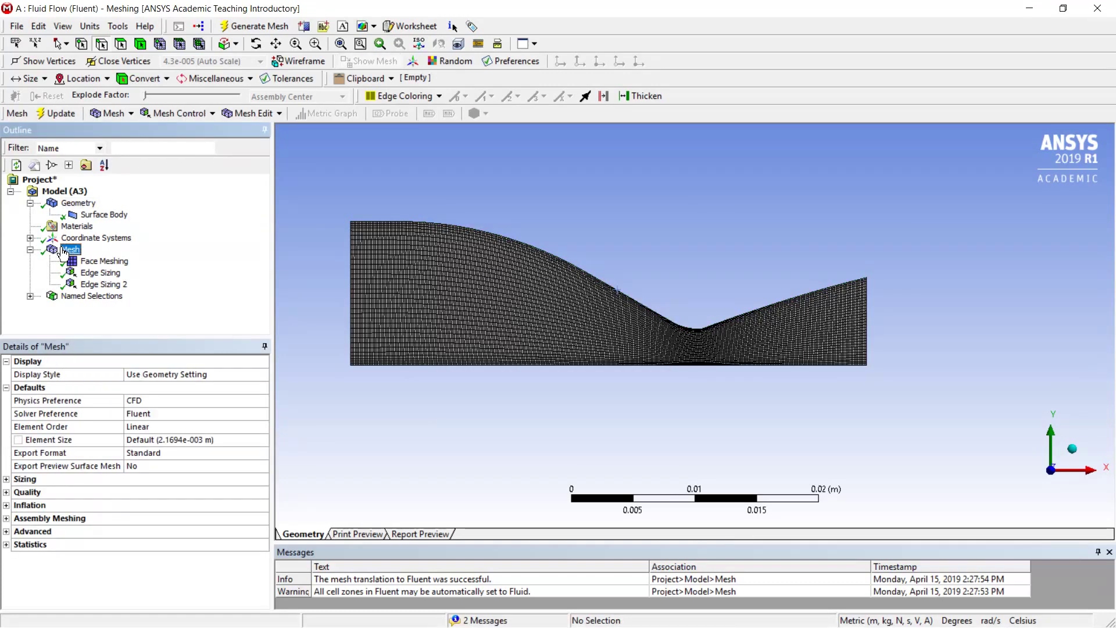
# Update the mesh and close the Meshing window.
pyautogui.click(66, 115)
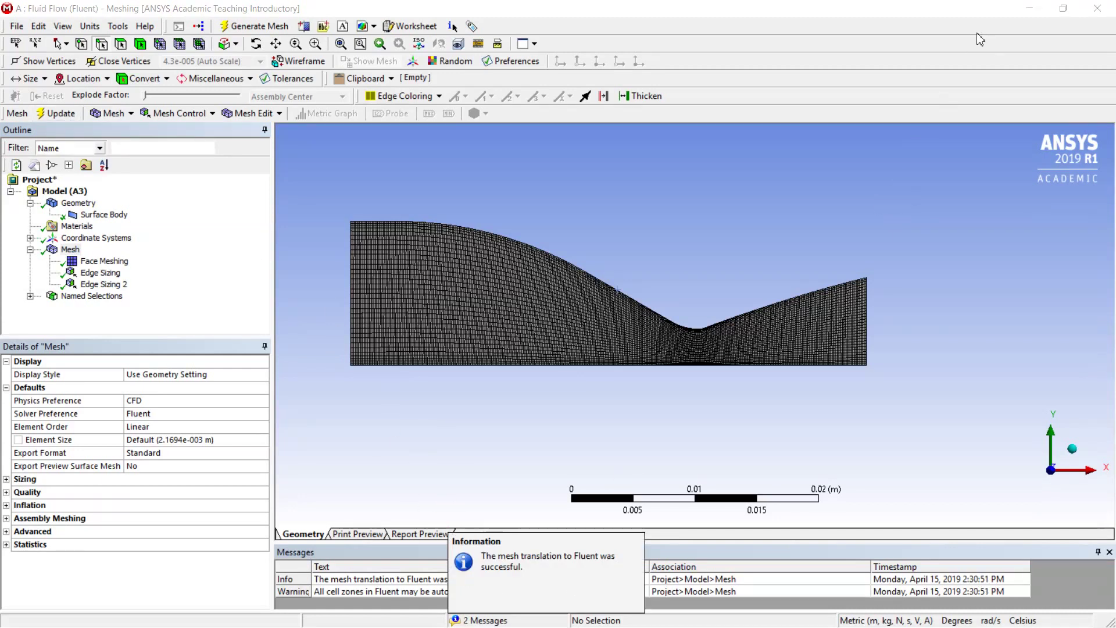
pyautogui.click(1096, 9)
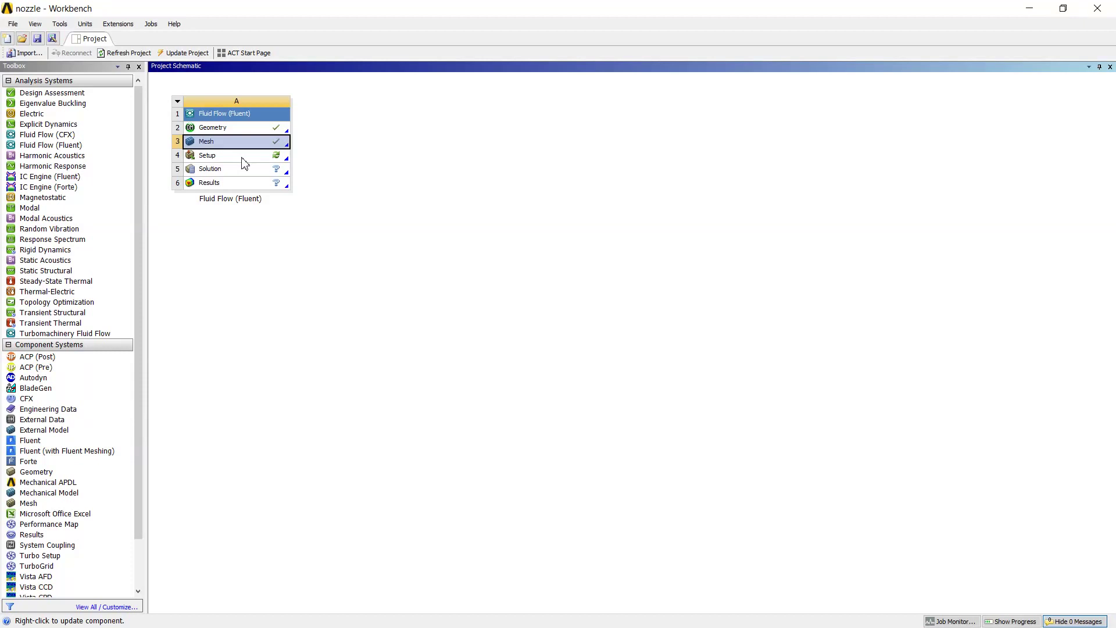
# Launch Fluent from the project's Setup cell as a Parallel (Local Machine) run.
pyautogui.doubleClick(243, 157)
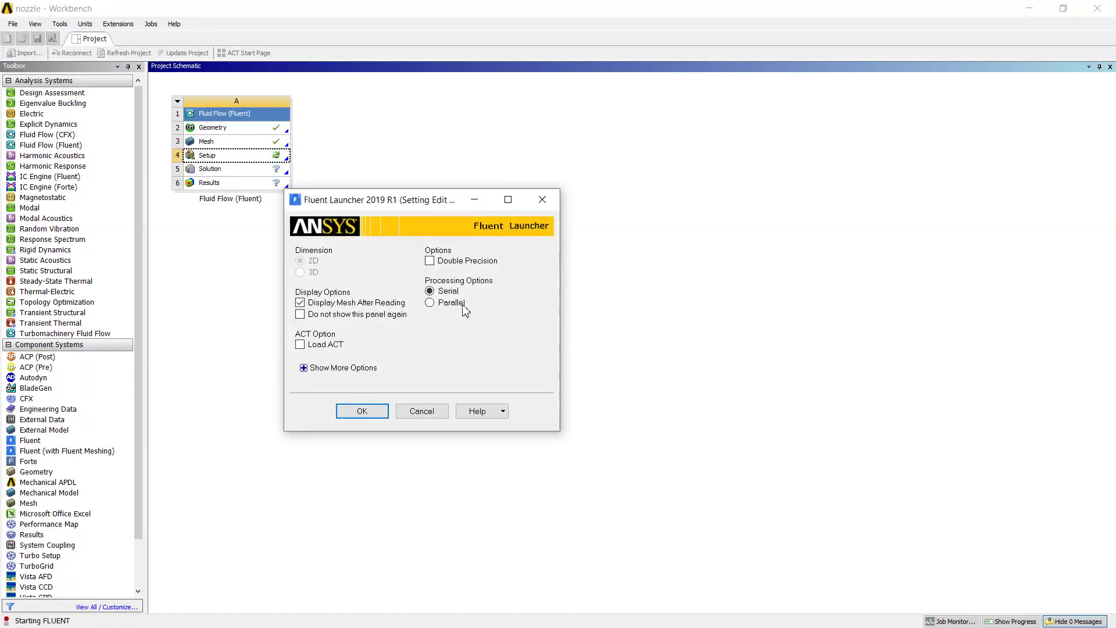
pyautogui.click(429, 303)
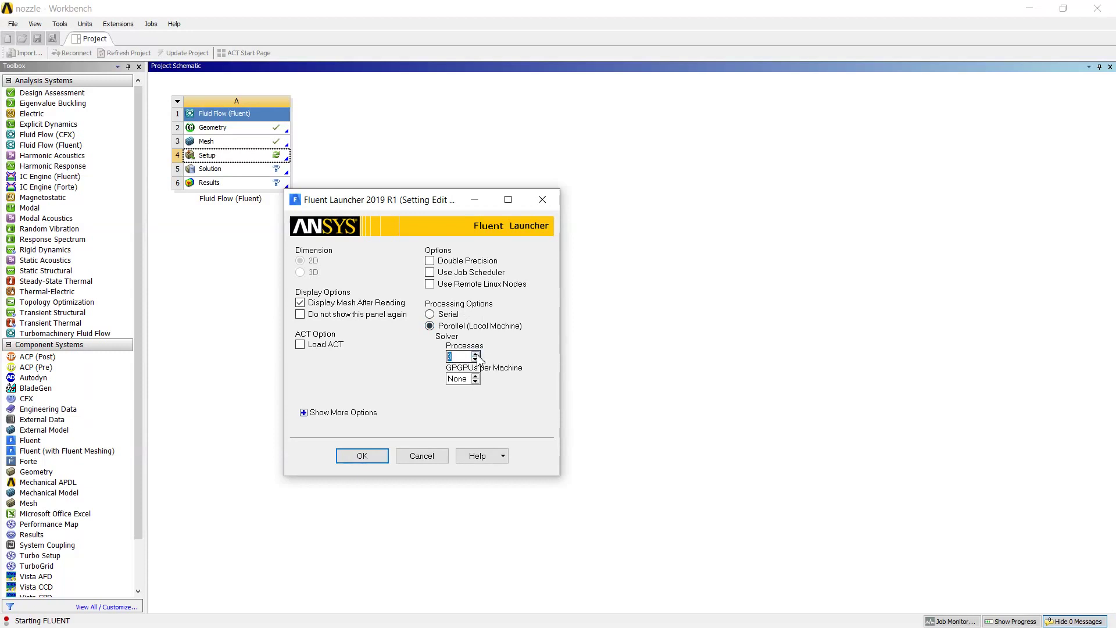
pyautogui.click(362, 455)
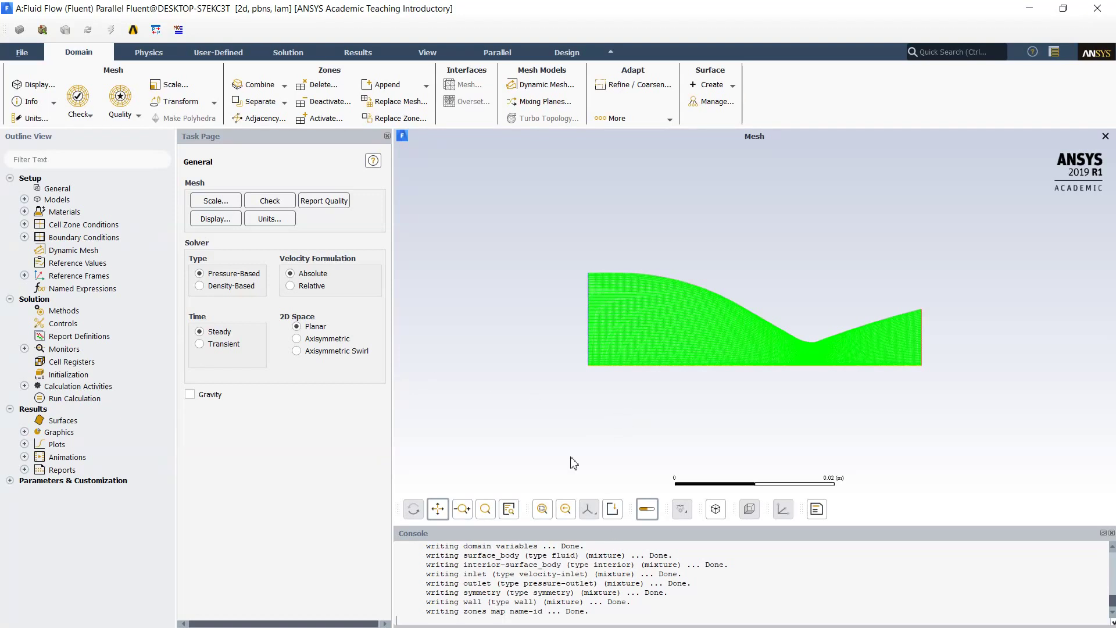
pyautogui.scroll(2, 700, 308)
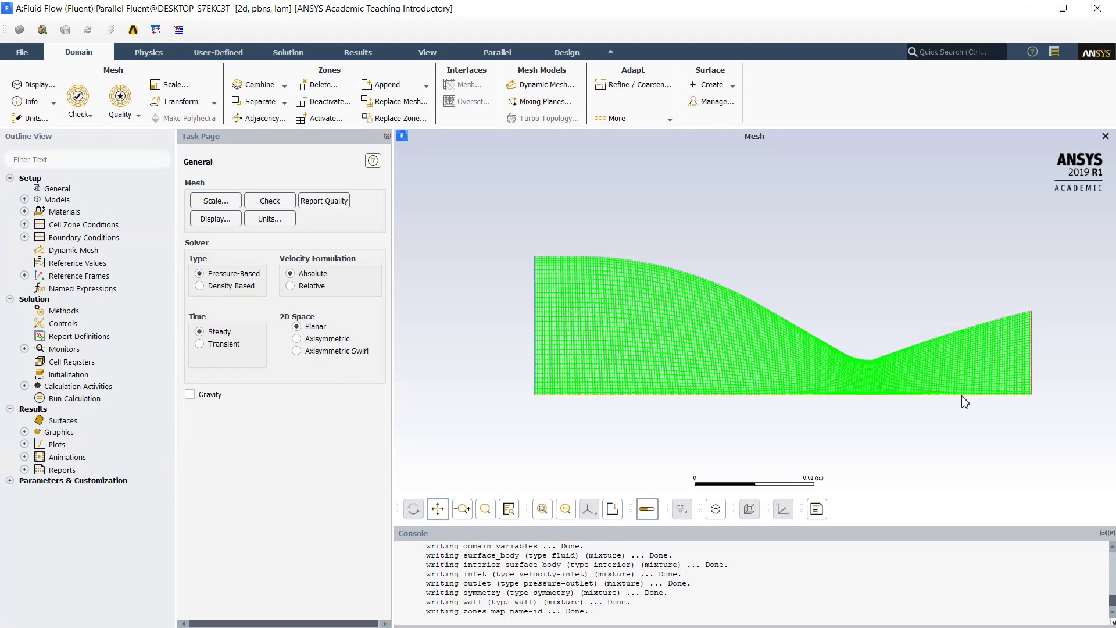
pyautogui.scroll(1, 1064, 416)
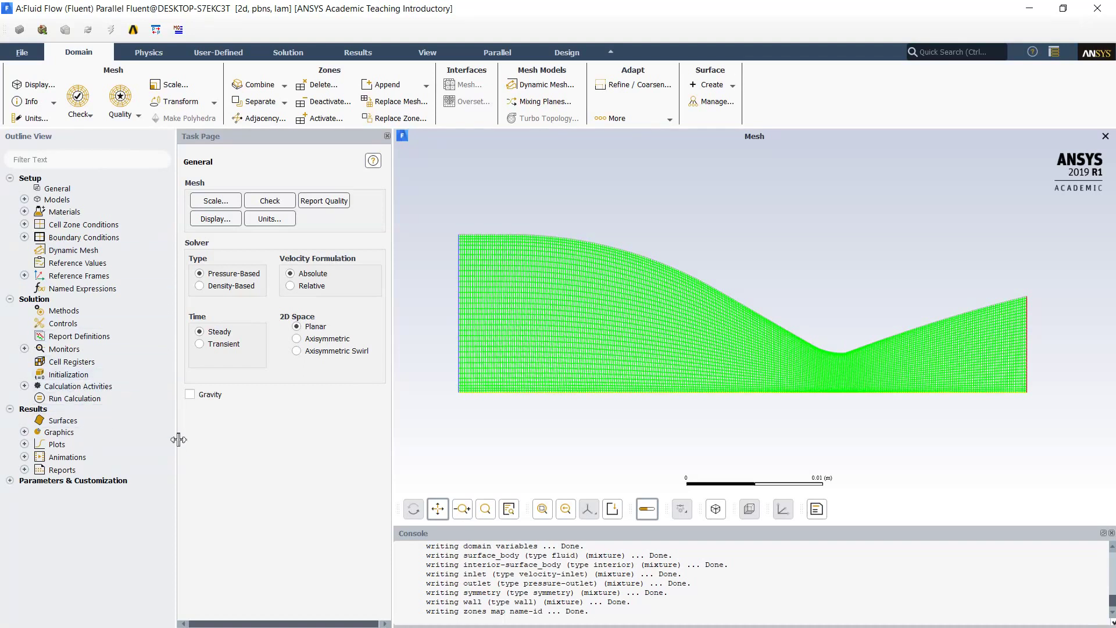
# Select the Density-Based solver type on the General page.
pyautogui.click(200, 286)
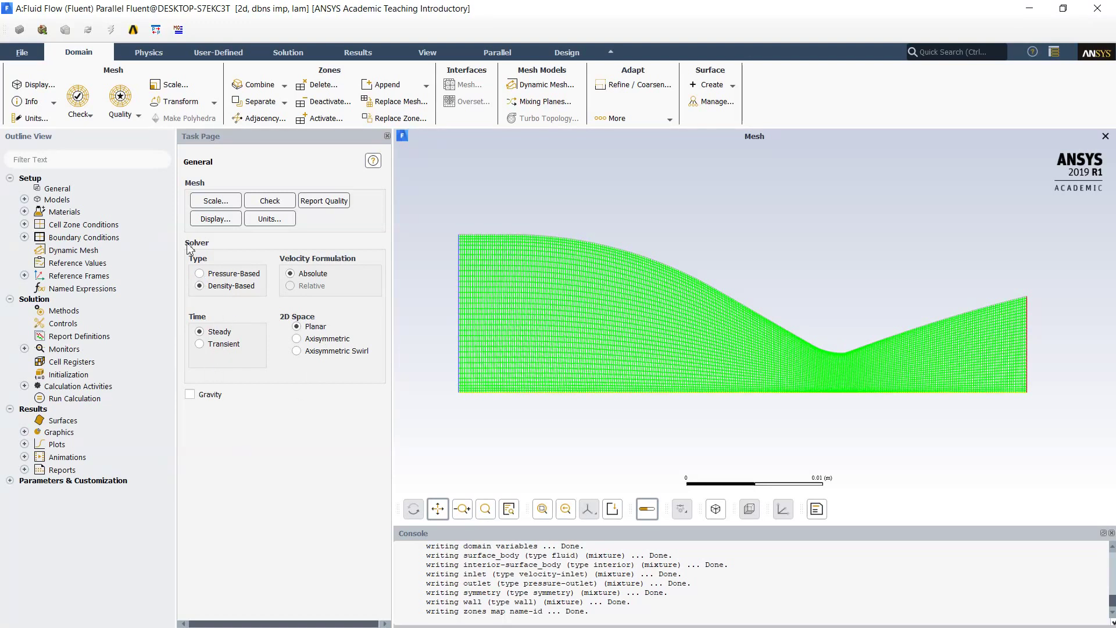
# Turn on the Energy Equation in the Energy model.
pyautogui.doubleClick(48, 199)
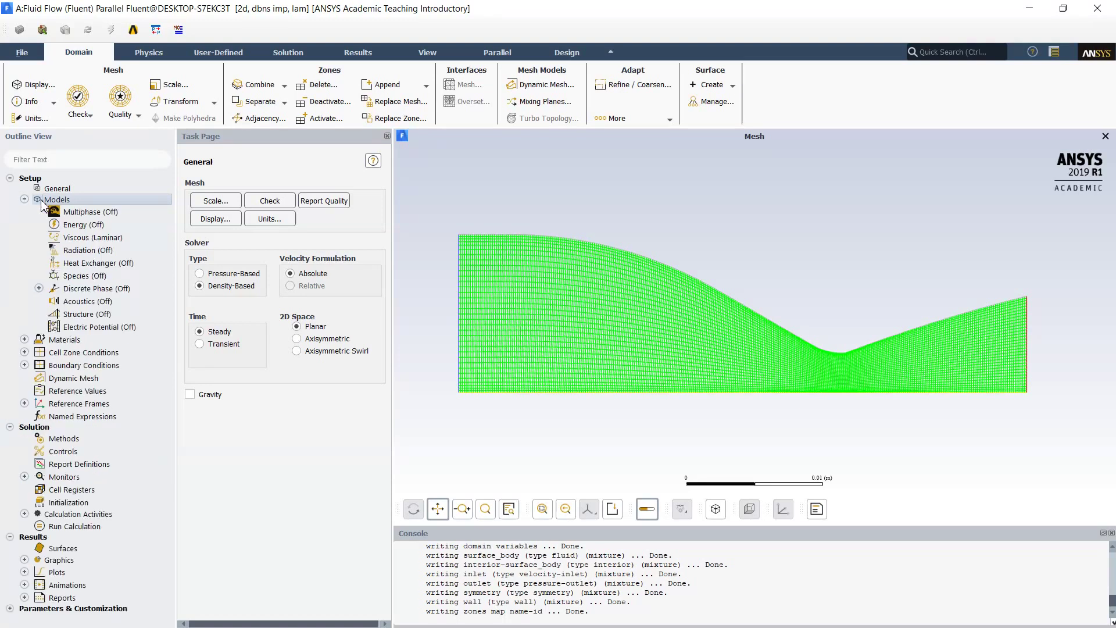
pyautogui.doubleClick(100, 225)
pyautogui.click(203, 347)
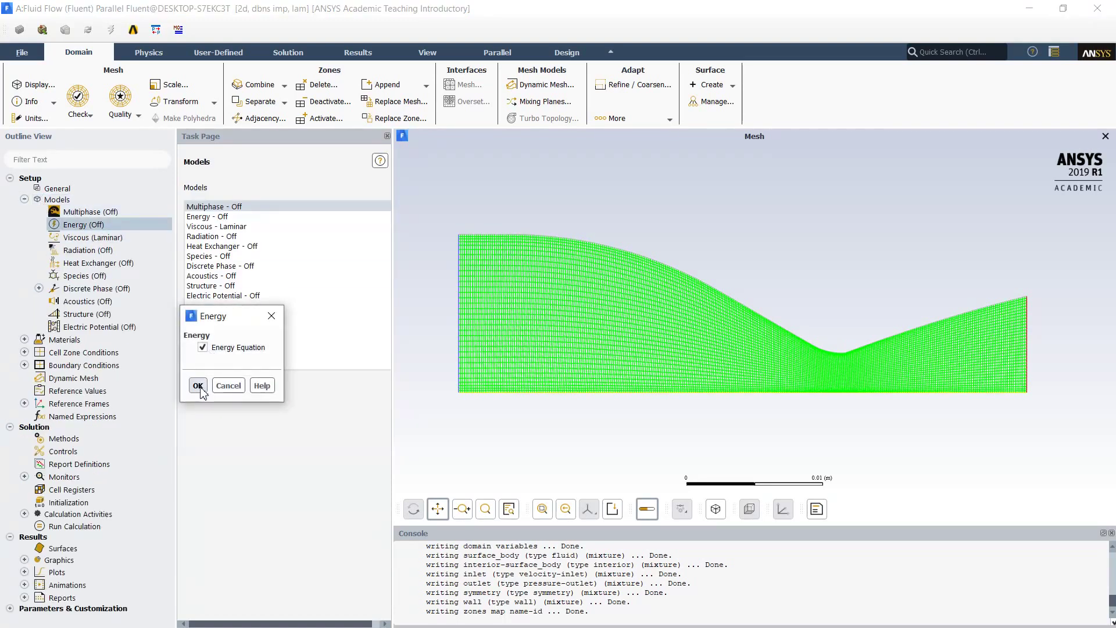
pyautogui.click(198, 386)
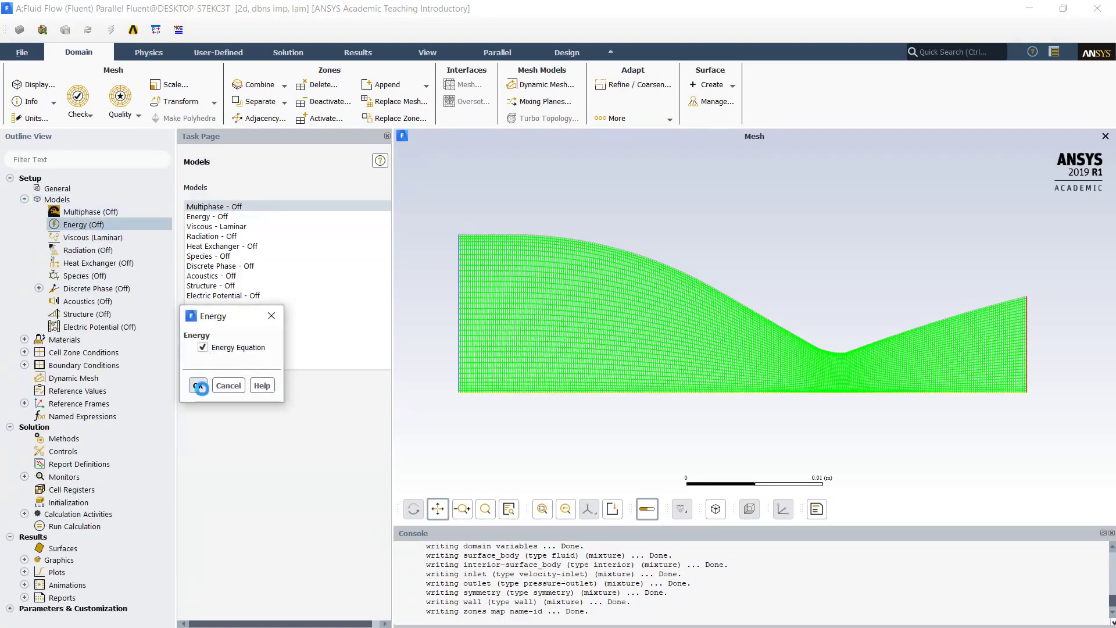
# Change the viscous model from laminar to Inviscid.
pyautogui.doubleClick(225, 227)
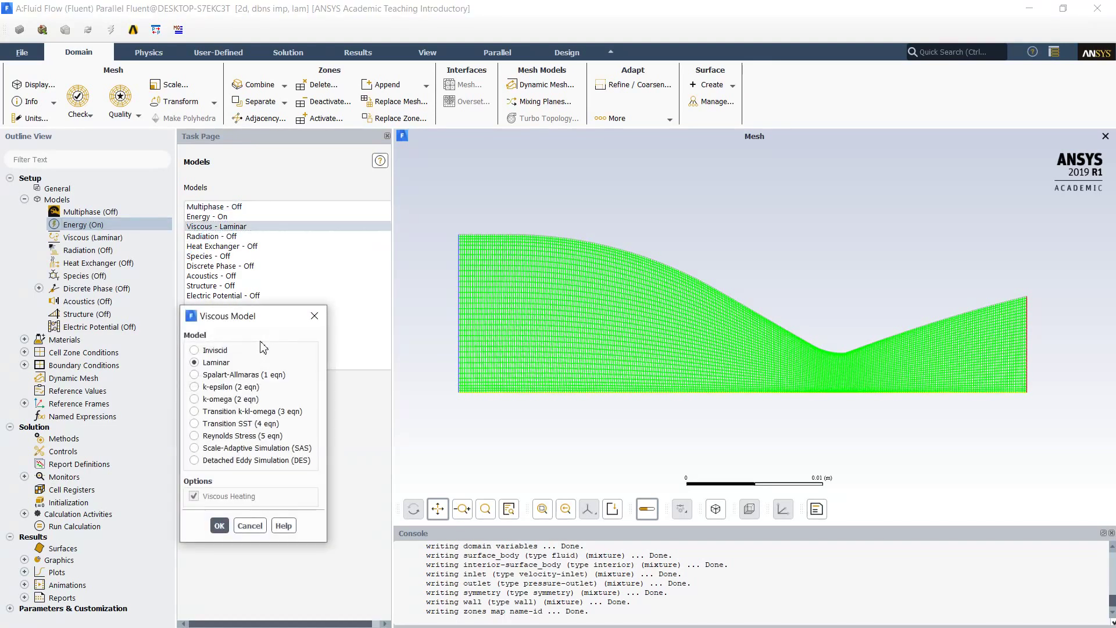
pyautogui.click(214, 350)
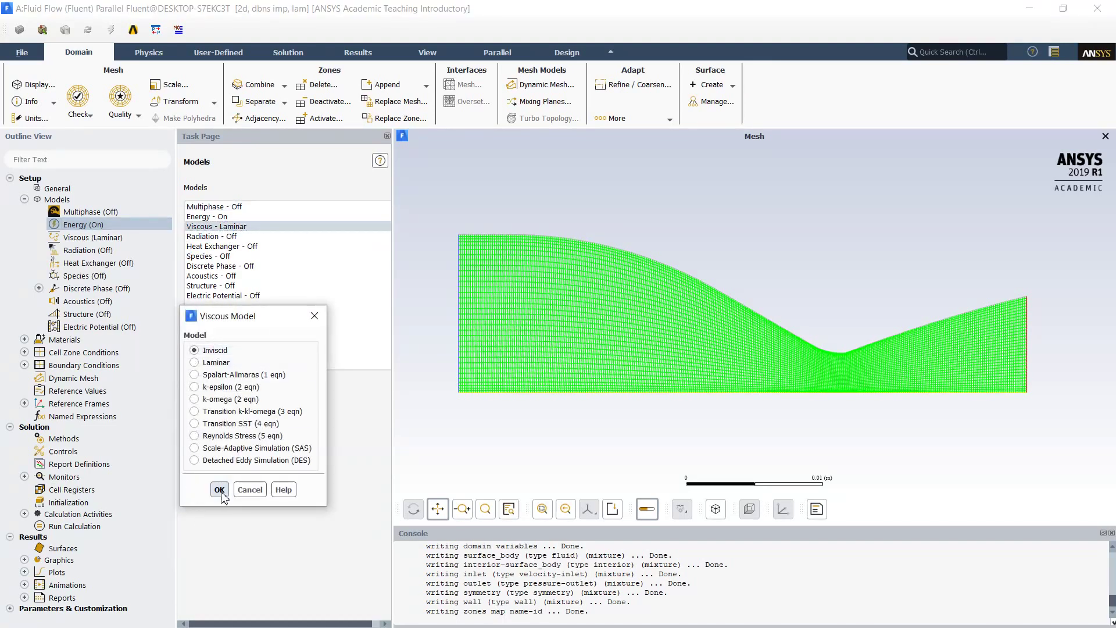
pyautogui.click(220, 490)
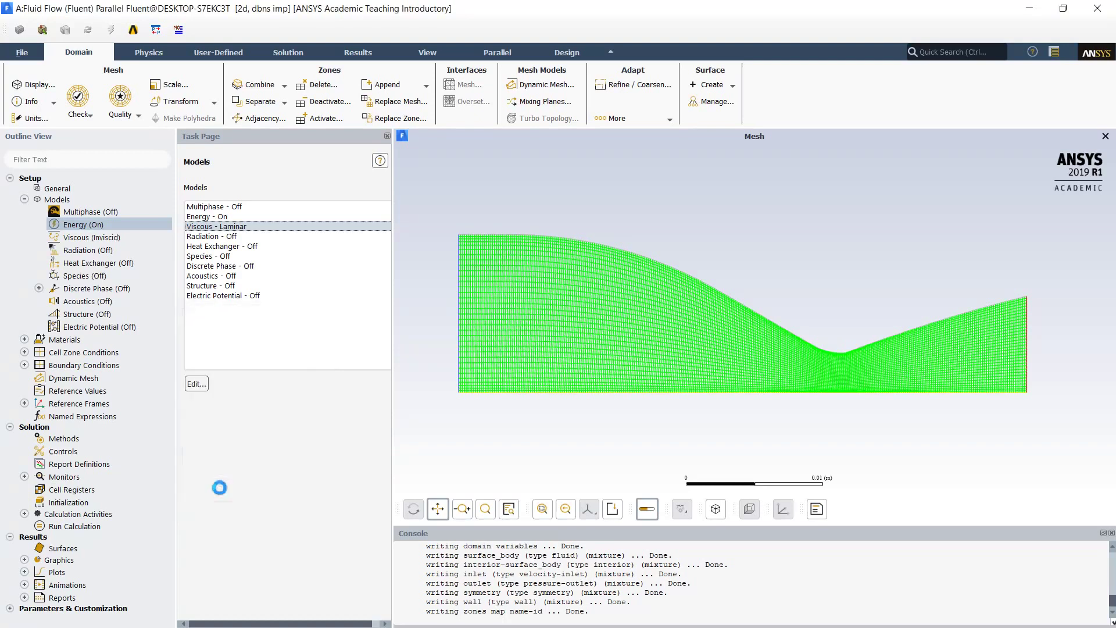
# Set the air material's density to ideal-gas, apply the change, and close Materials.
pyautogui.click(24, 339)
pyautogui.click(38, 353)
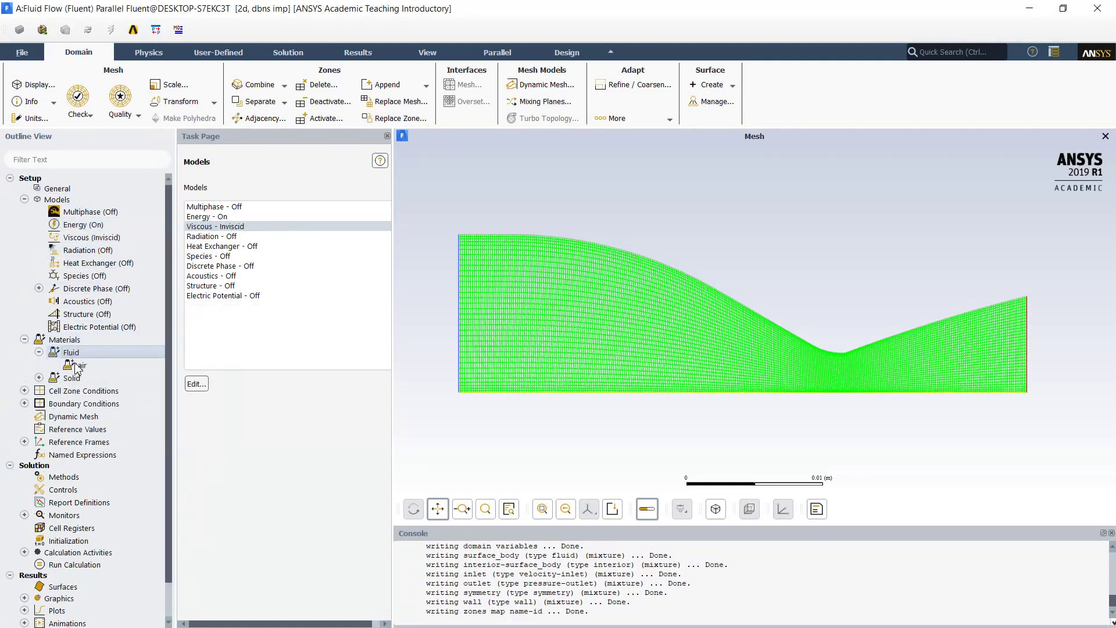
pyautogui.doubleClick(78, 366)
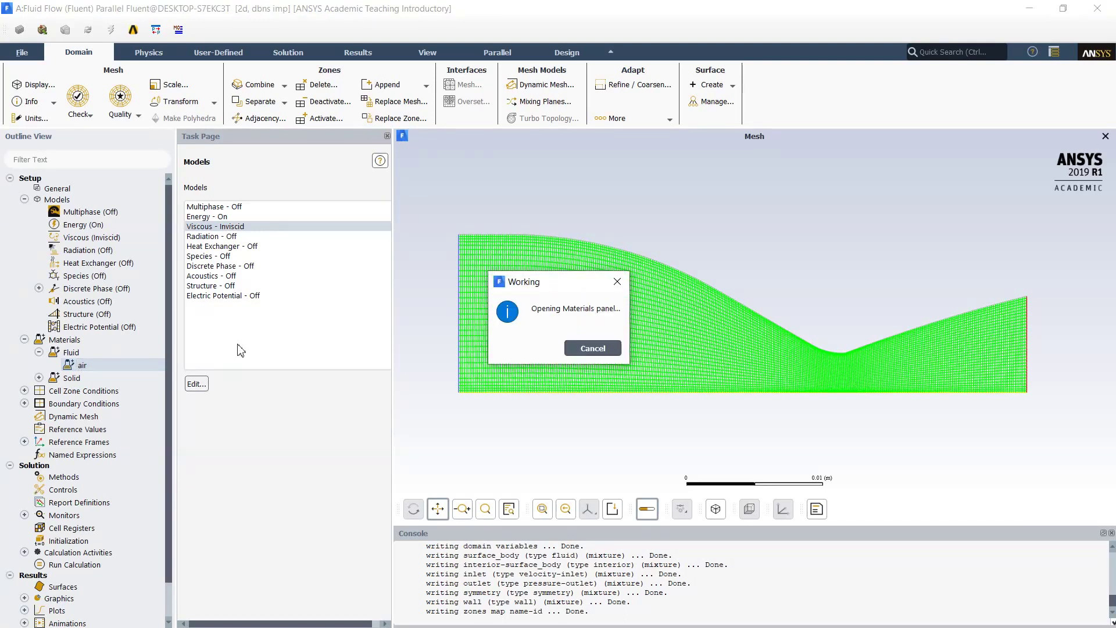
pyautogui.click(447, 437)
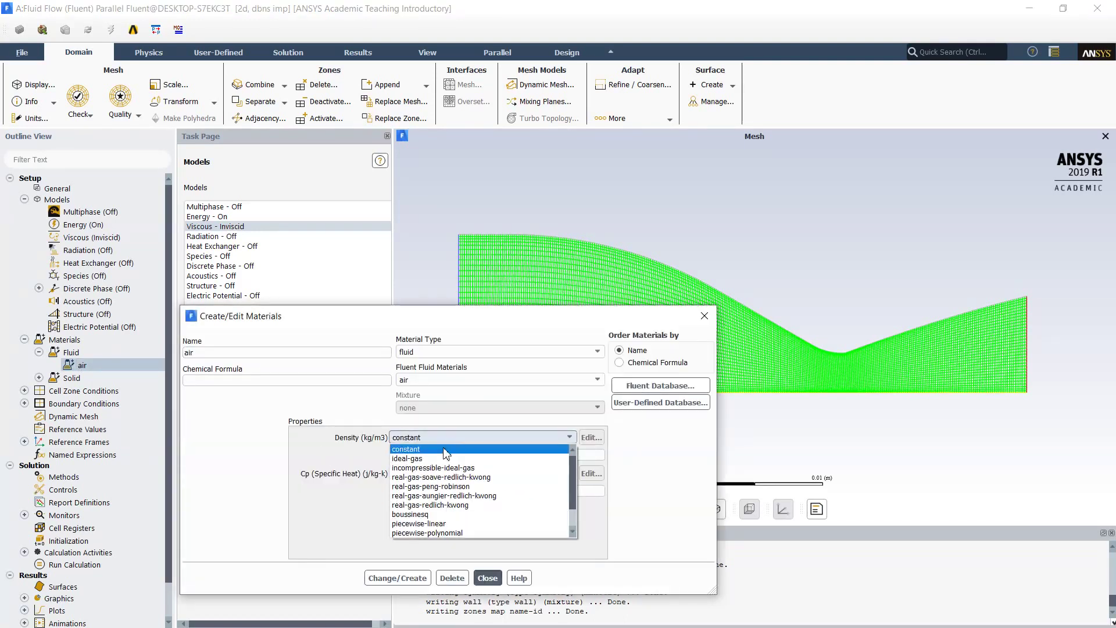
pyautogui.click(440, 459)
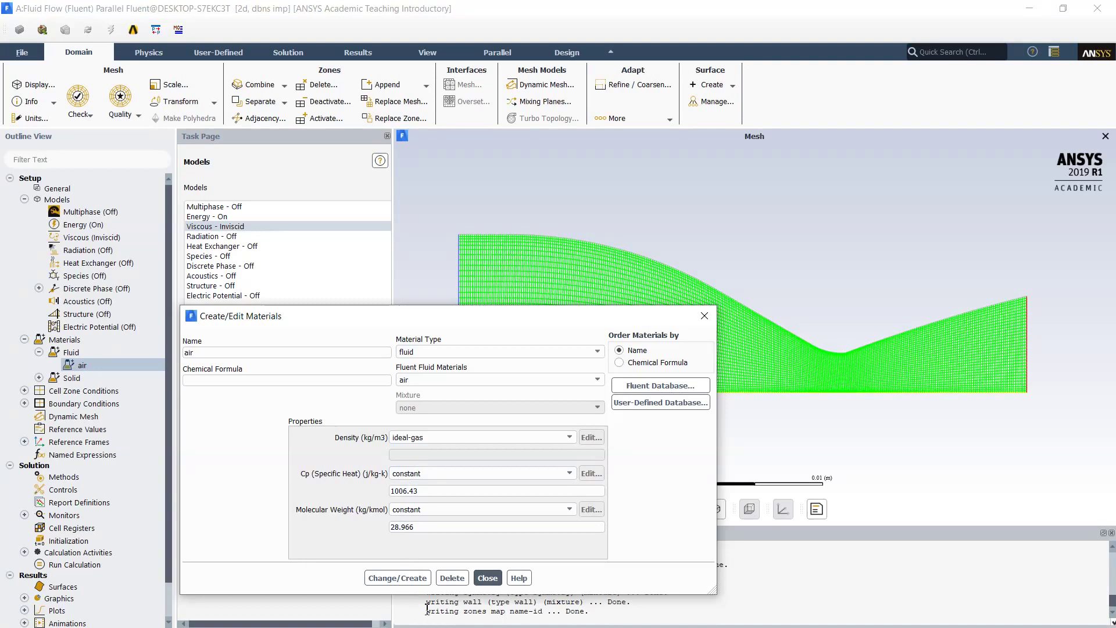
pyautogui.click(419, 583)
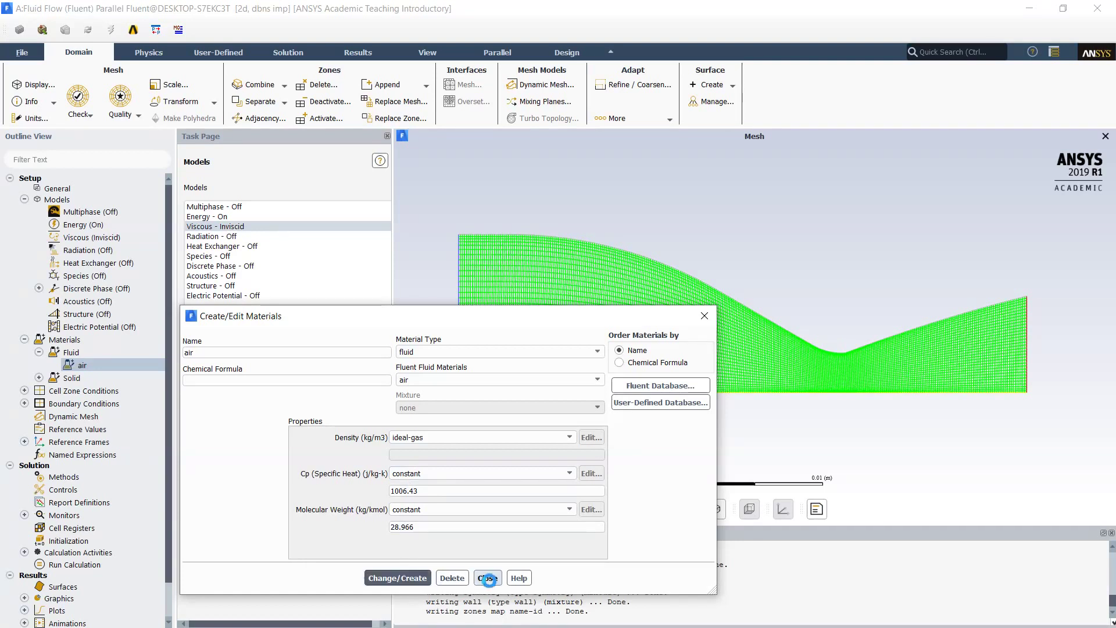
pyautogui.click(487, 579)
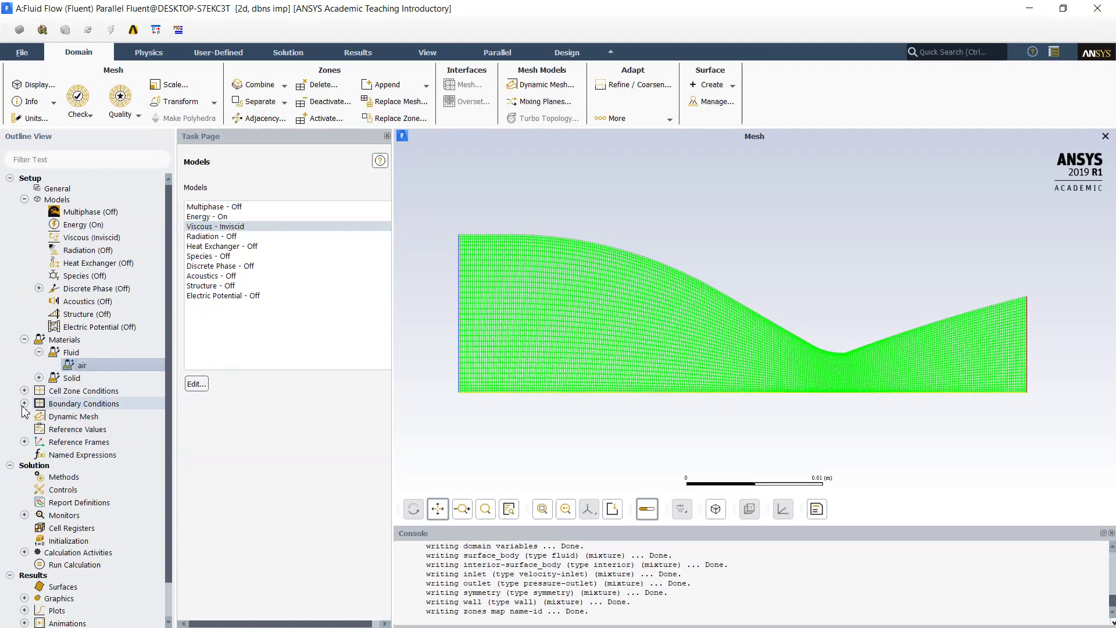
# Make the inlet zone a pressure-inlet with 5000000 Pa total pressure and 1500 K temperature.
pyautogui.click(25, 404)
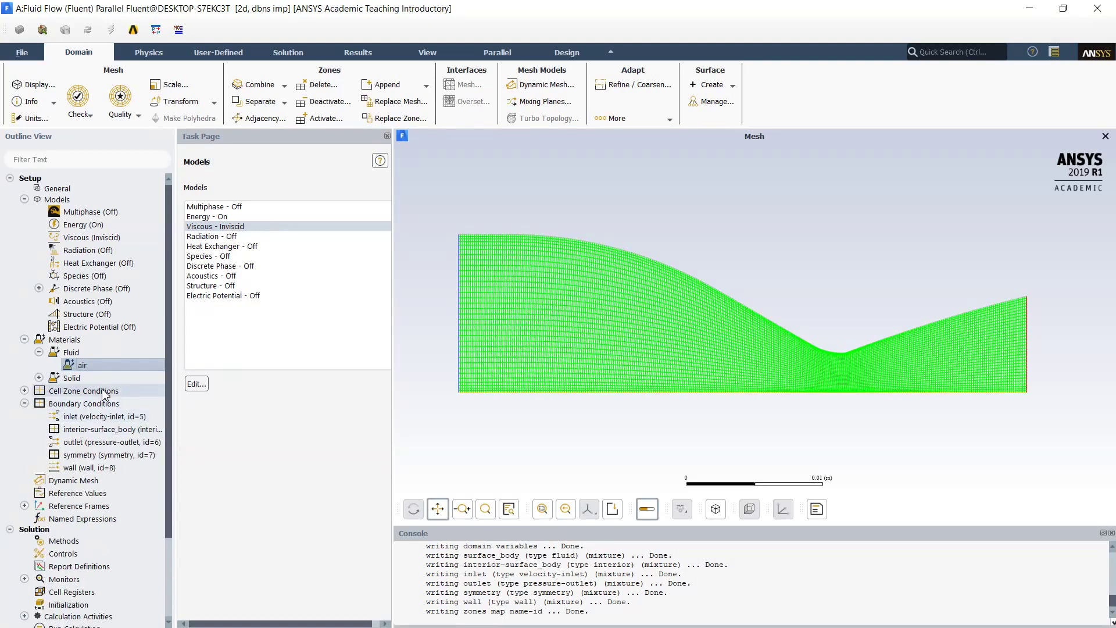
pyautogui.rightClick(91, 423)
pyautogui.moveTo(140, 530)
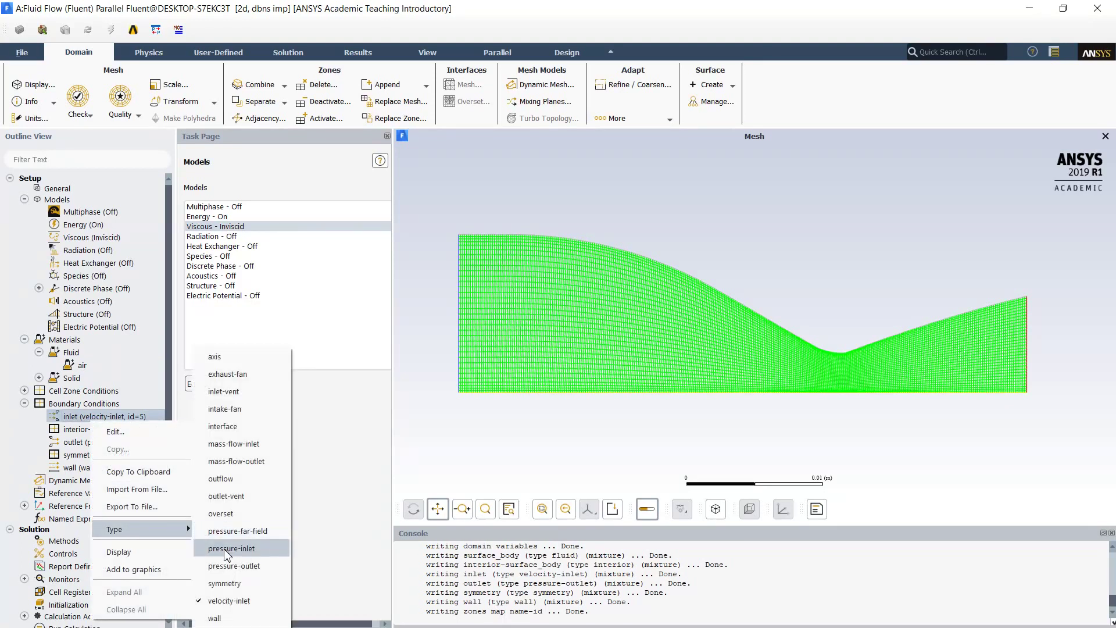
pyautogui.click(229, 548)
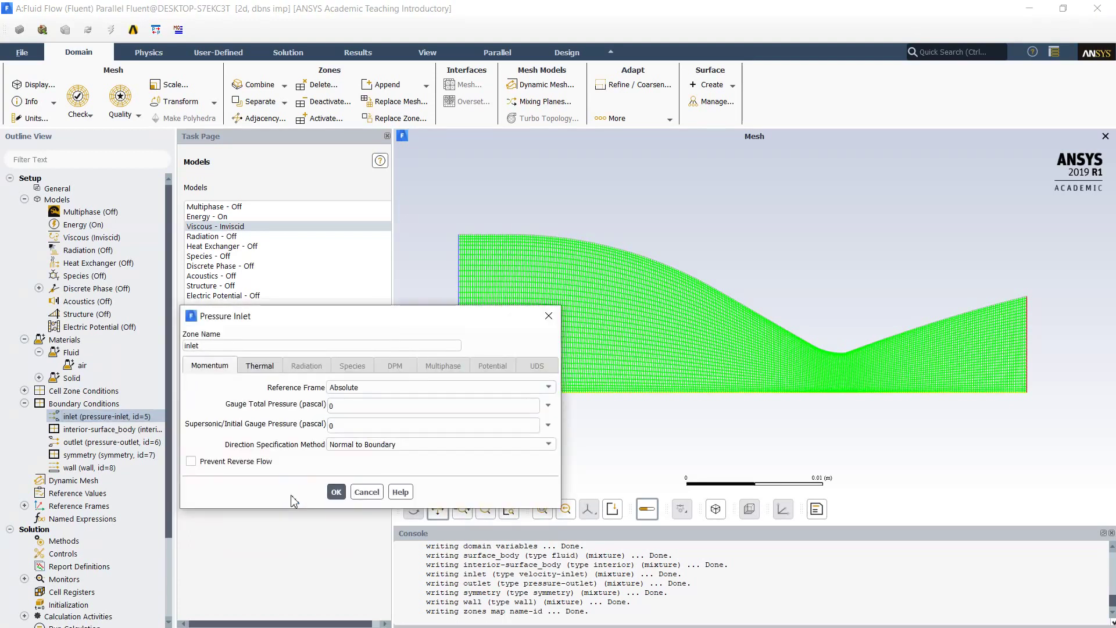
pyautogui.doubleClick(377, 406)
pyautogui.write('5000000')
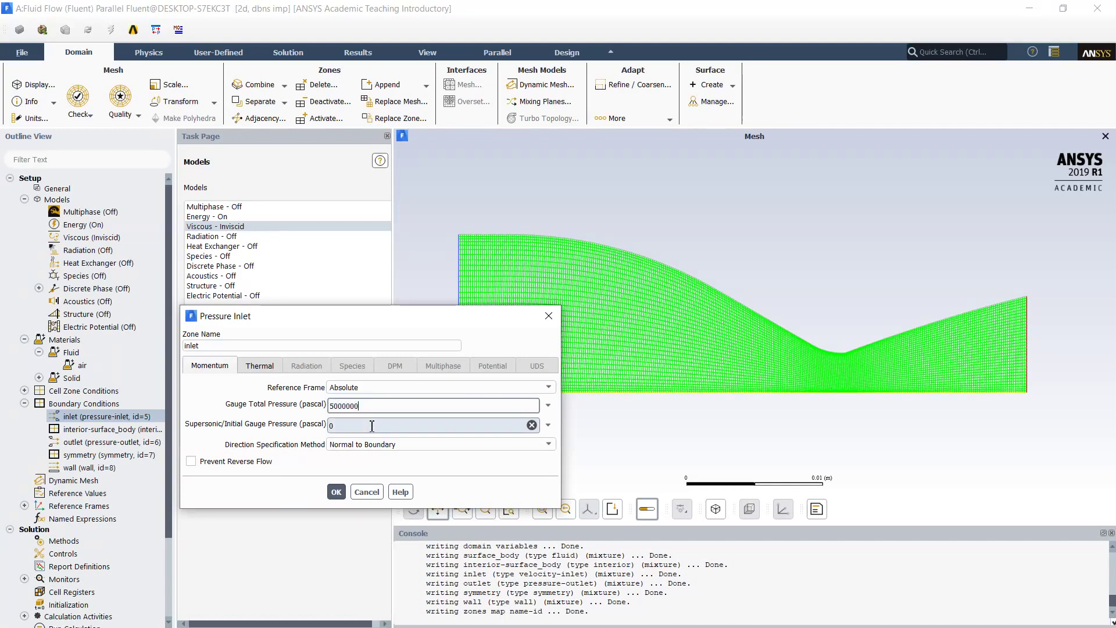
pyautogui.click(253, 367)
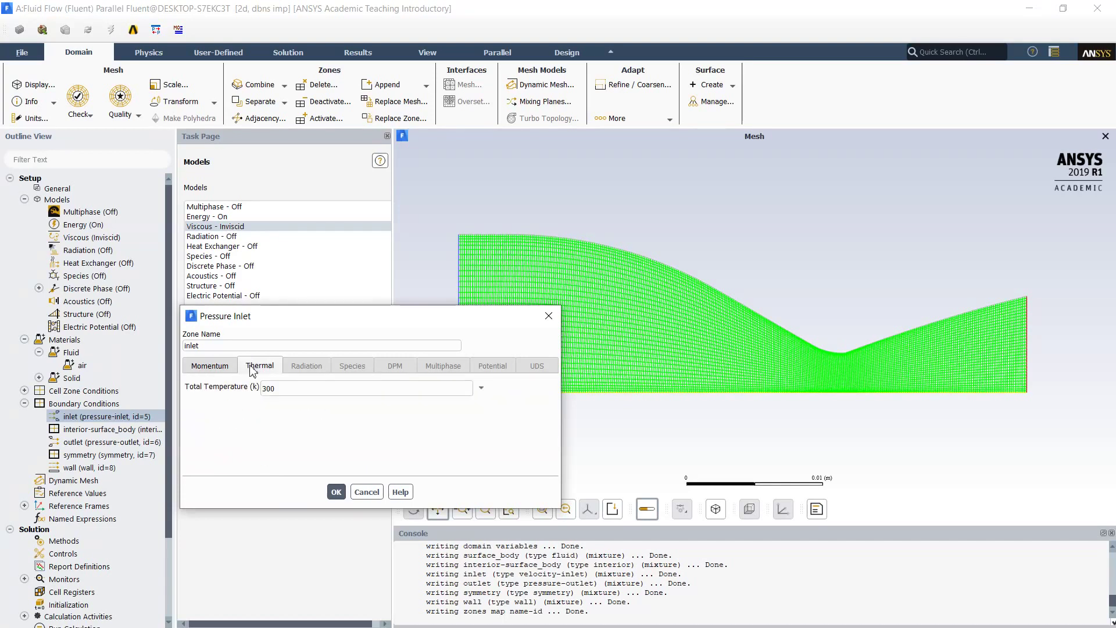
pyautogui.doubleClick(278, 387)
pyautogui.write('1500')
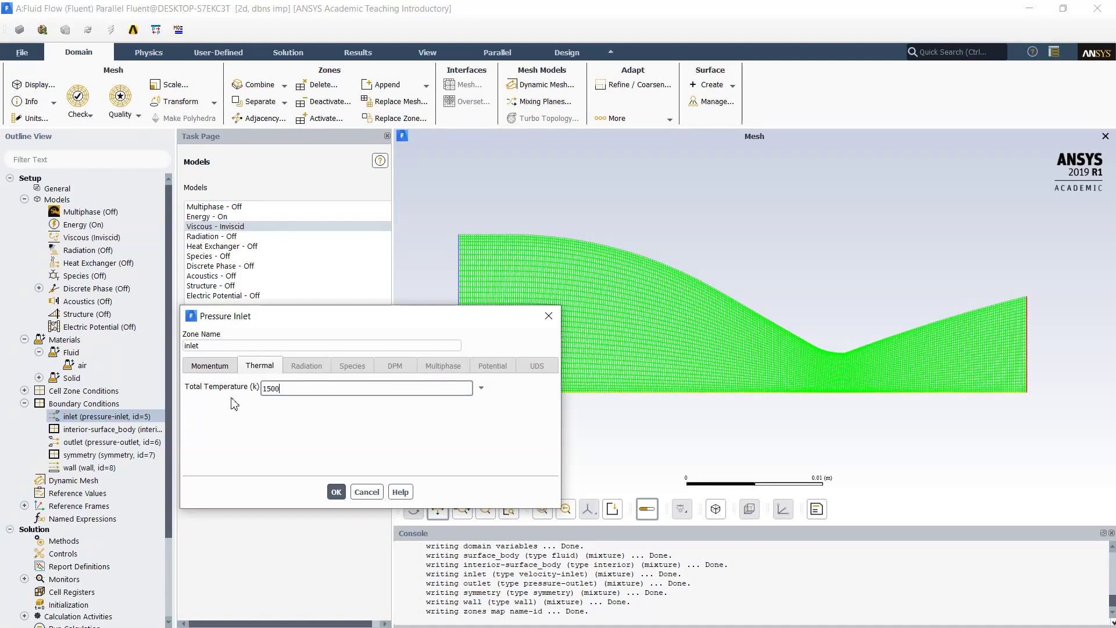
pyautogui.click(336, 492)
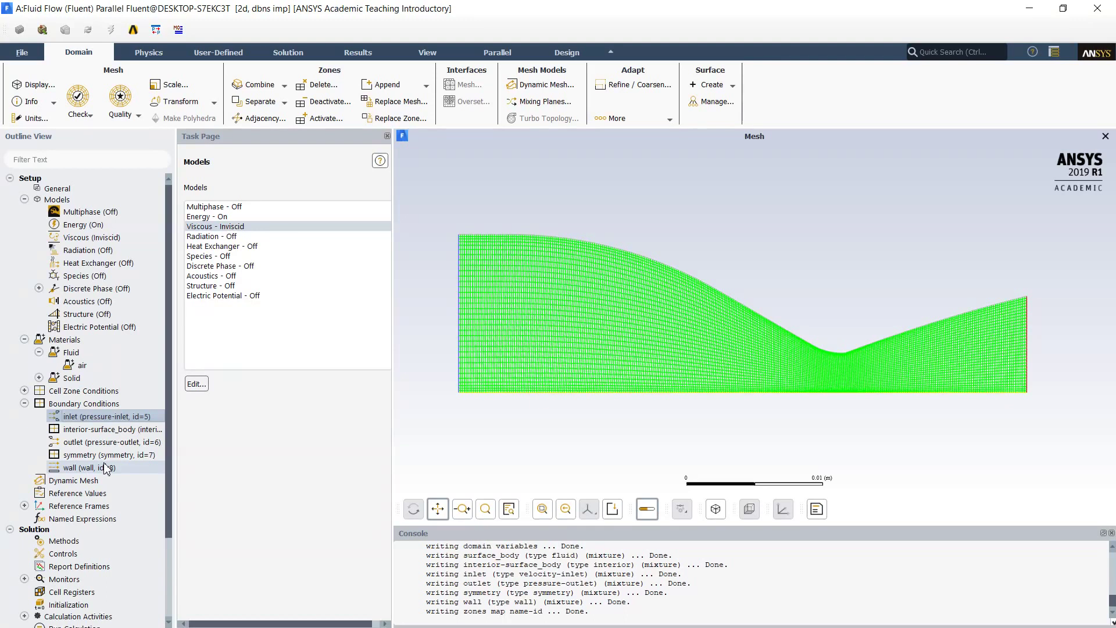
pyautogui.scroll(-4, 105, 470)
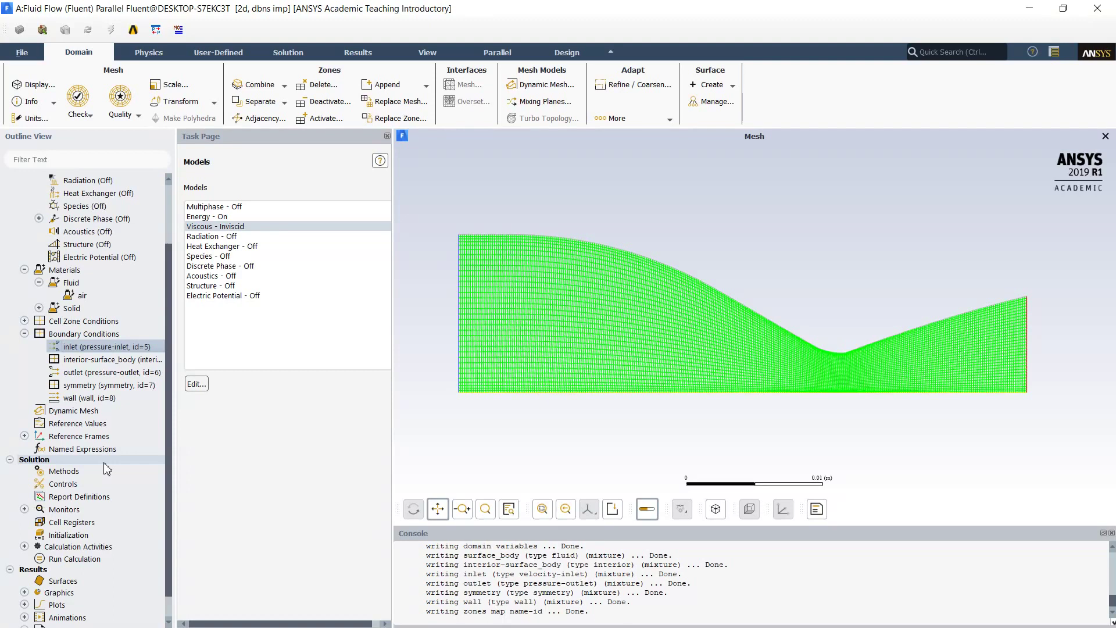
# Keep Operating Conditions at 101325 Pa operating pressure with gravity off.
pyautogui.click(80, 335)
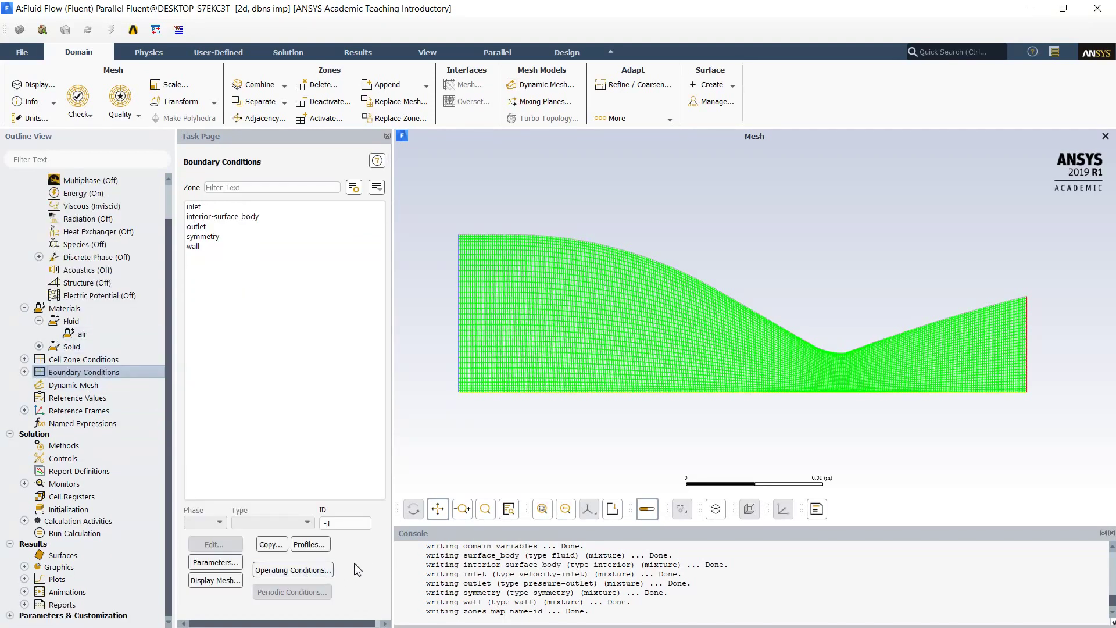
pyautogui.click(310, 571)
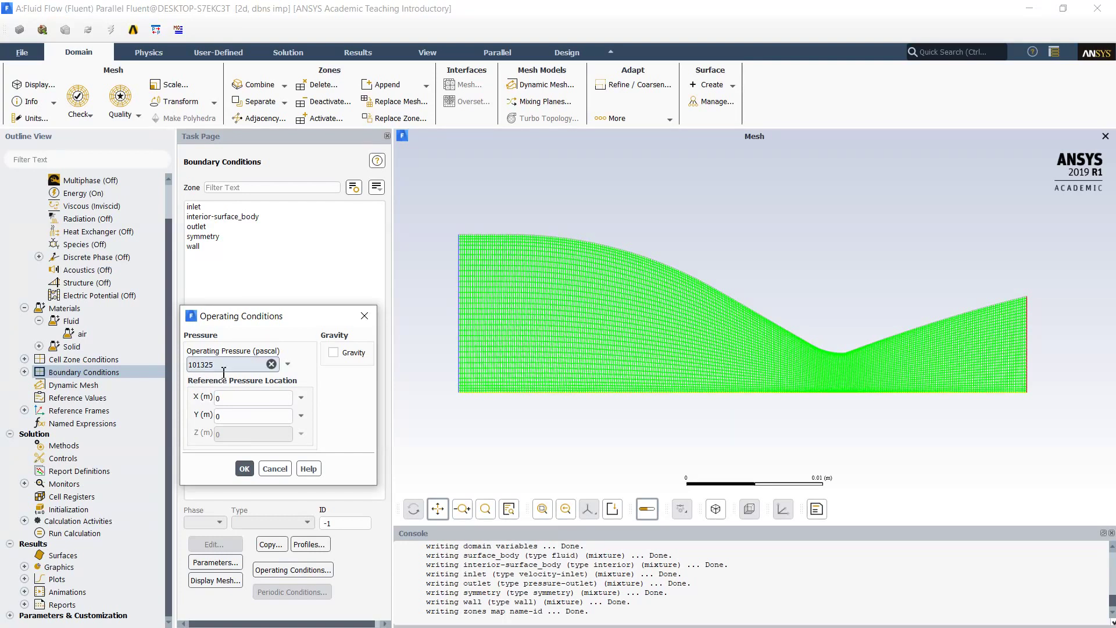
pyautogui.click(241, 470)
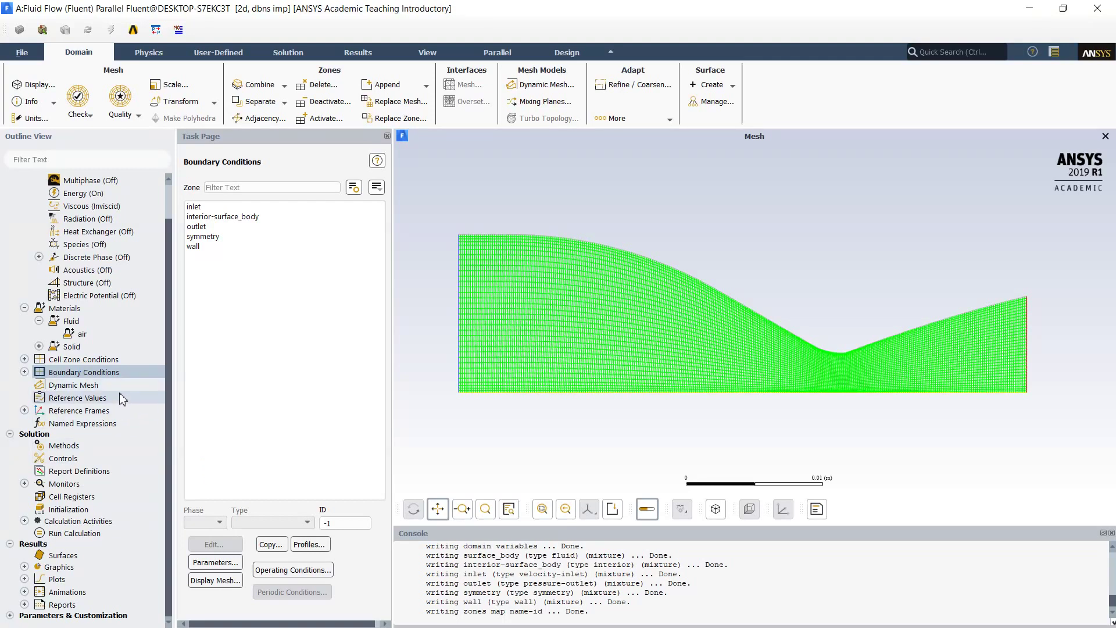
# Set the flow discretization in Solution Methods to First Order Upwind.
pyautogui.click(64, 446)
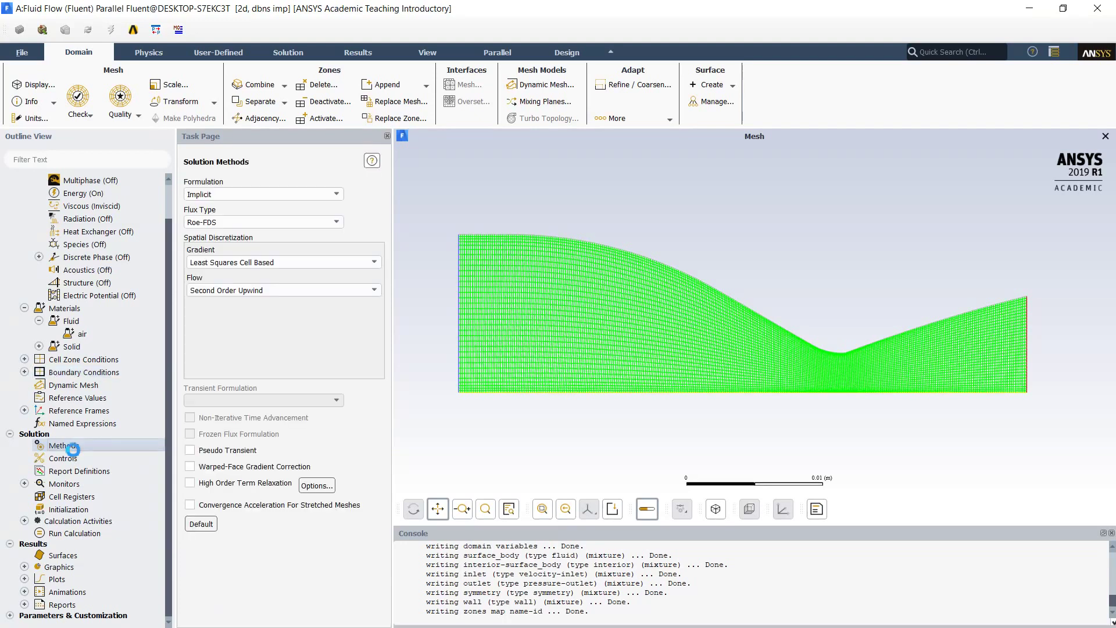
pyautogui.click(244, 289)
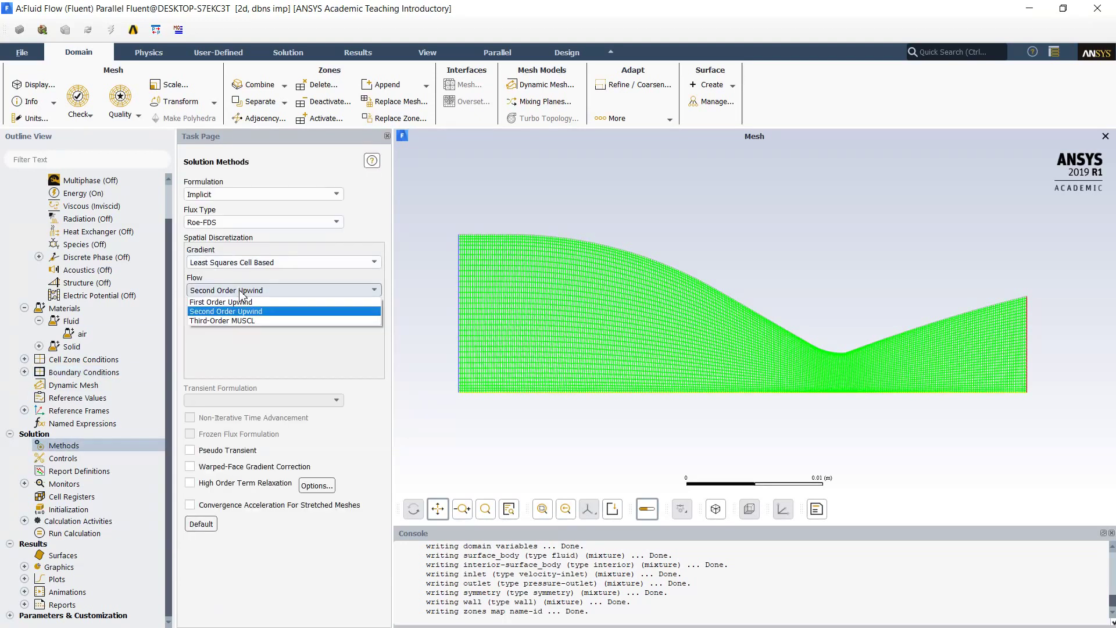
pyautogui.click(242, 308)
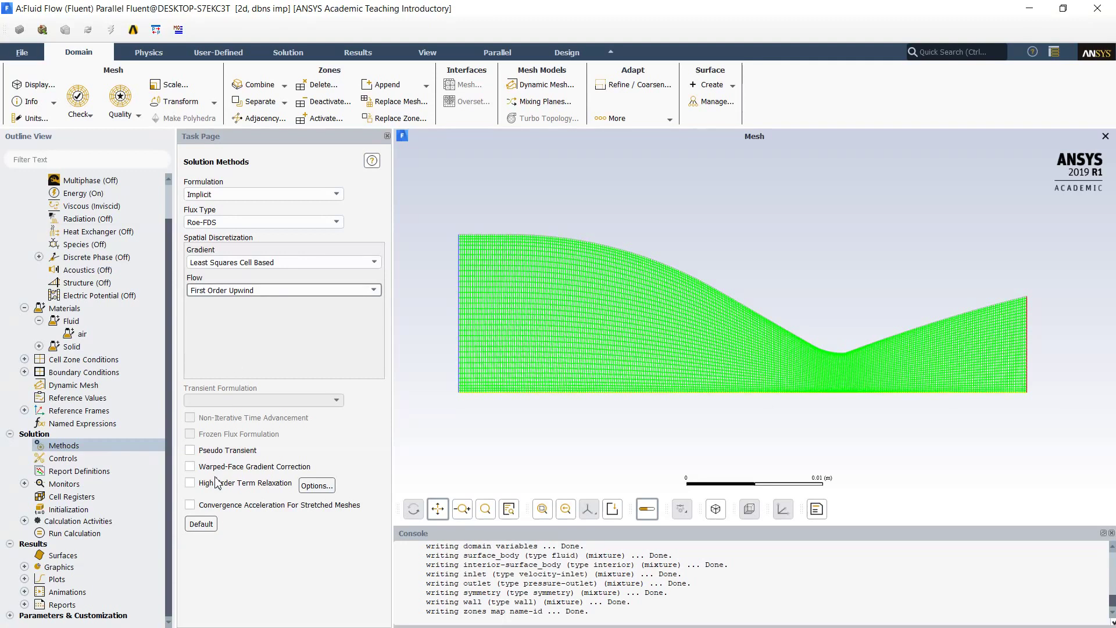
# Set the Courant number in Solution Controls to 1.
pyautogui.click(63, 458)
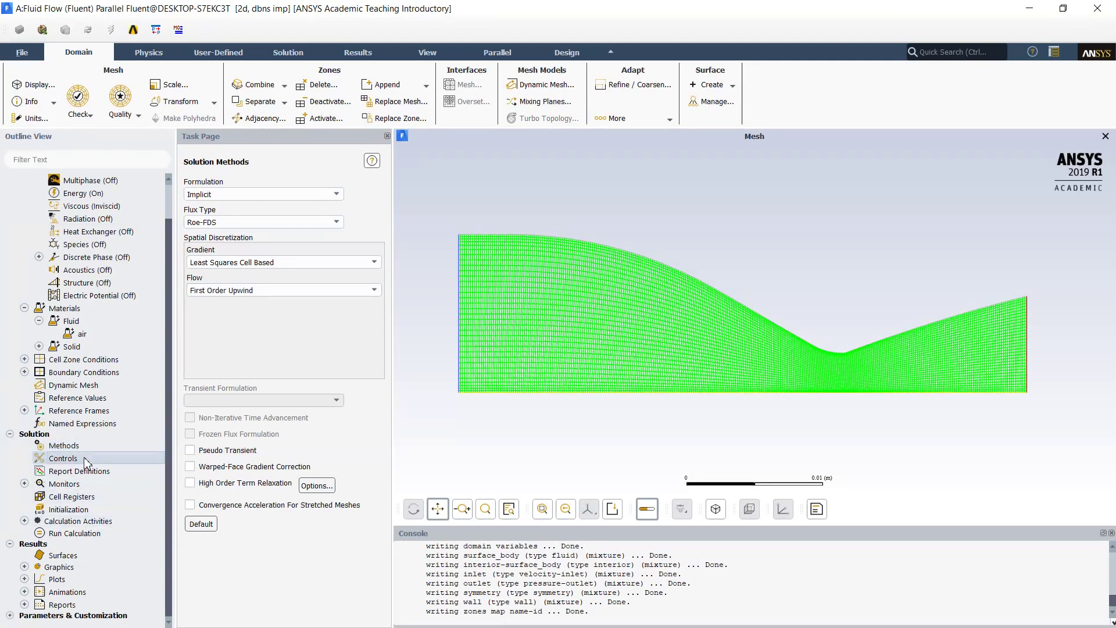
pyautogui.doubleClick(238, 200)
pyautogui.write('1')
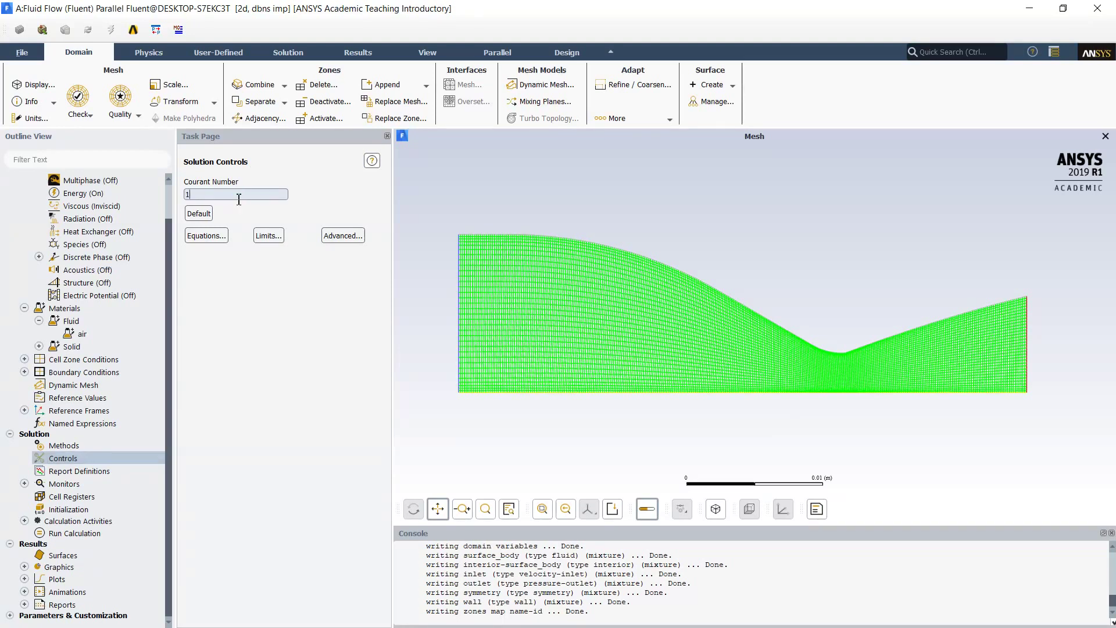
pyautogui.press('Return')
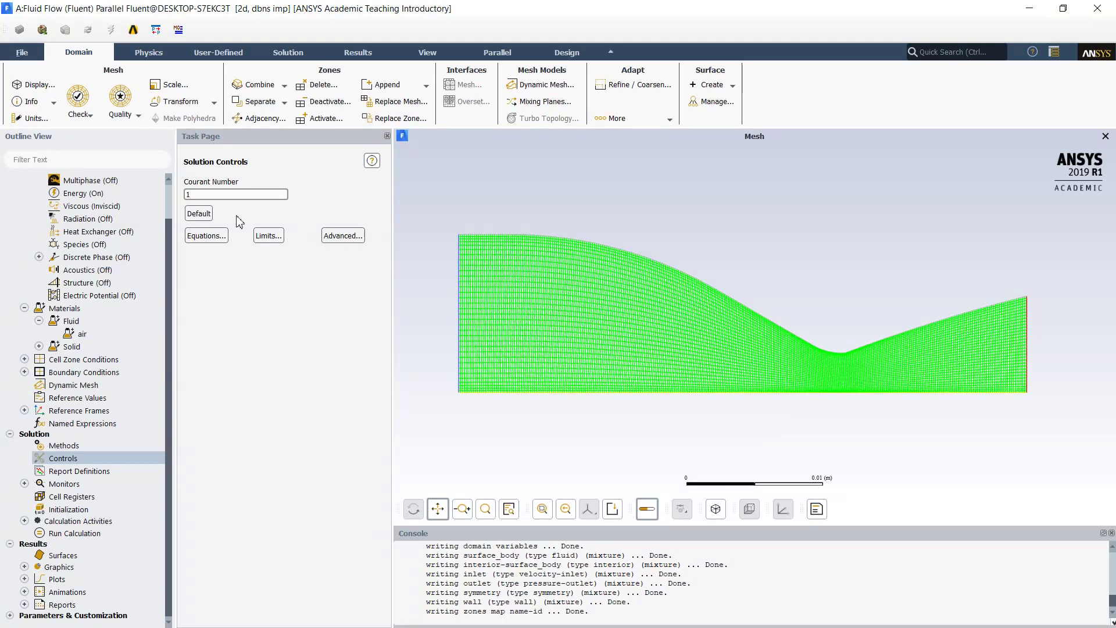
# Initialize with standard values: 2500000 Pa gauge pressure, 30 m/s X velocity, 0 Y velocity, 1500 K.
pyautogui.click(65, 511)
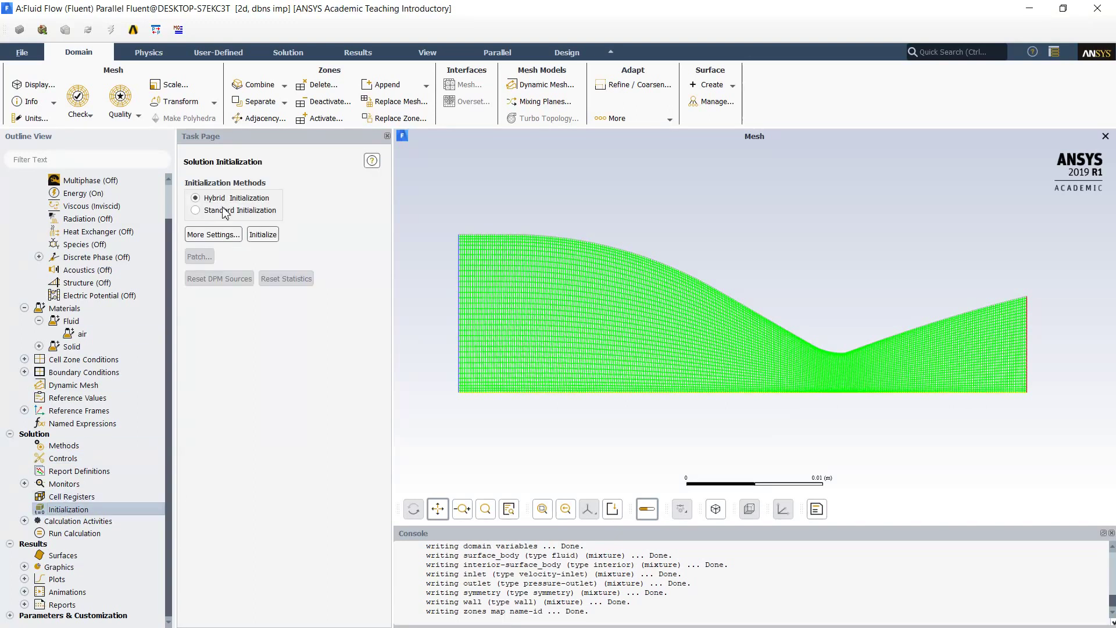
pyautogui.click(226, 210)
pyautogui.write('2500000')
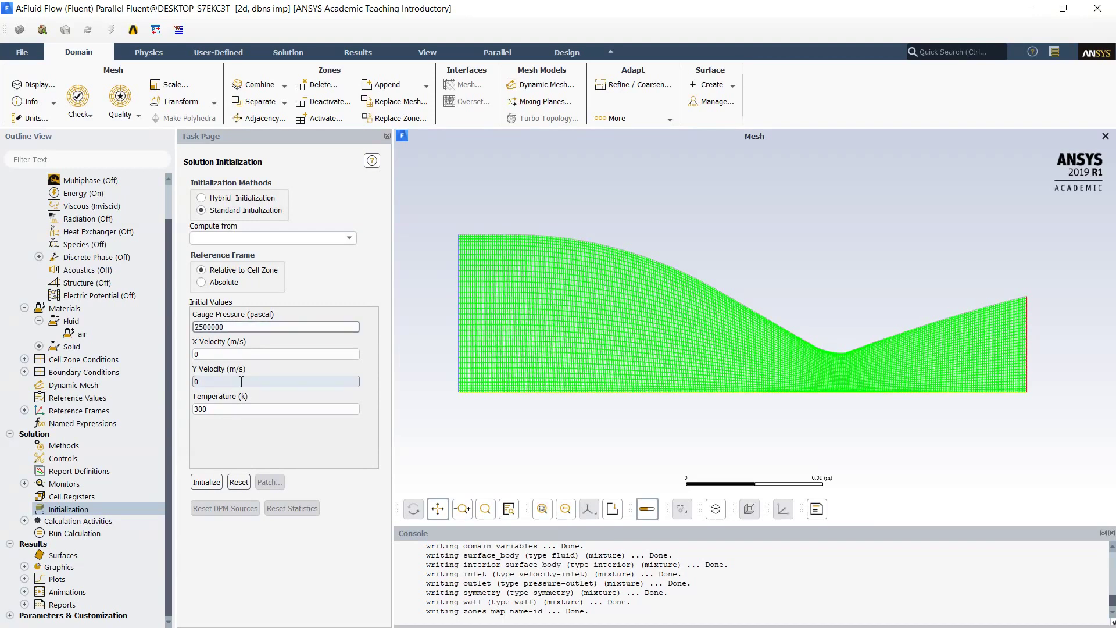
pyautogui.click(239, 354)
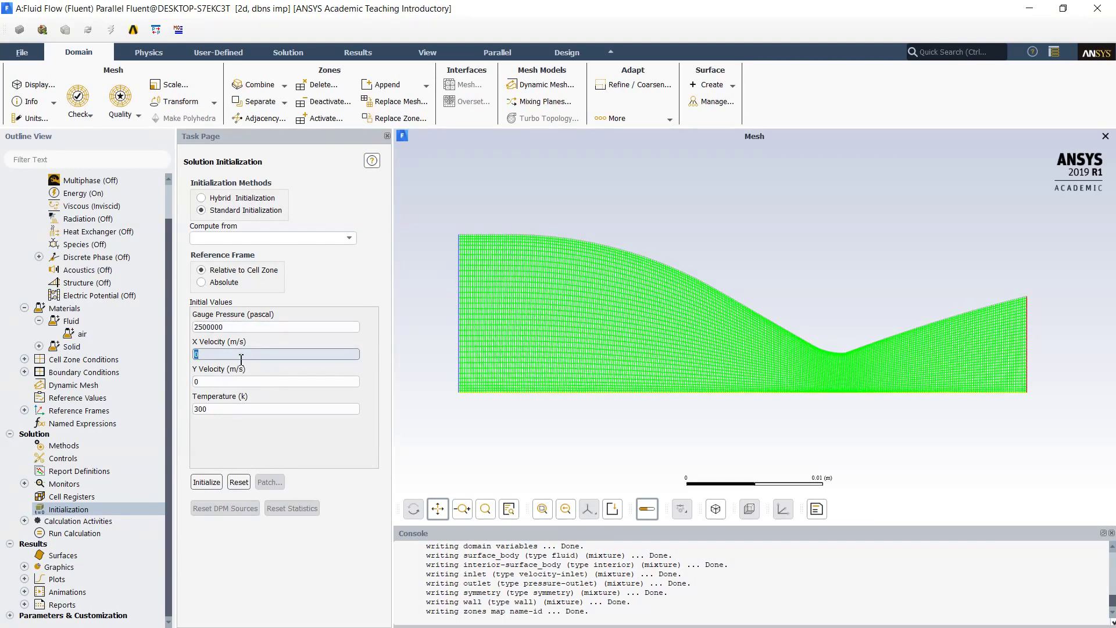
pyautogui.write('30')
pyautogui.click(238, 410)
pyautogui.write('1500')
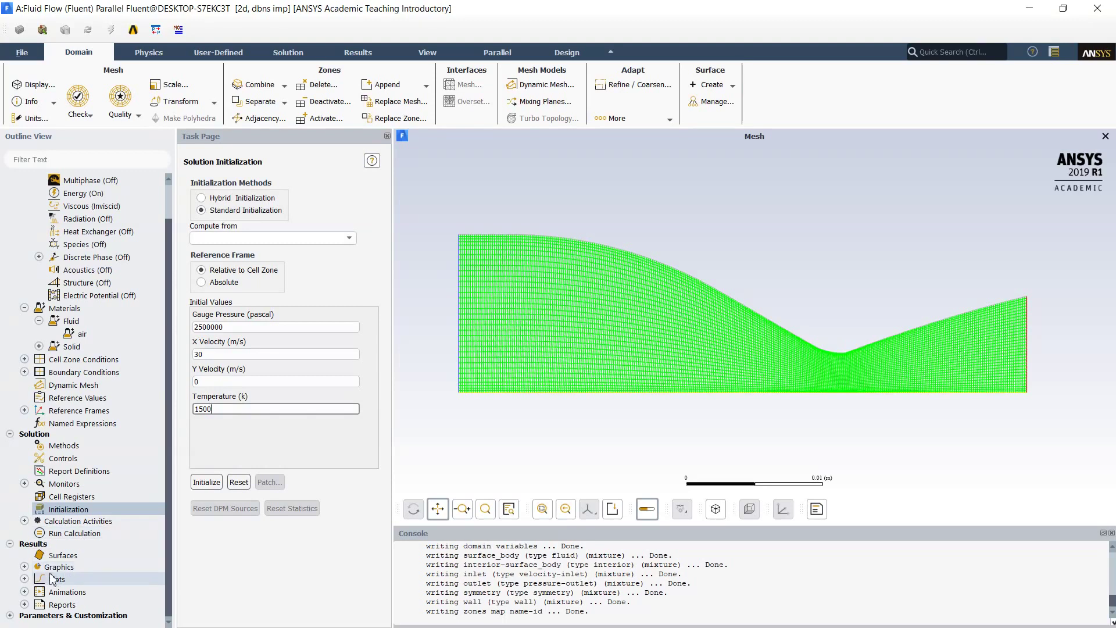
pyautogui.click(24, 567)
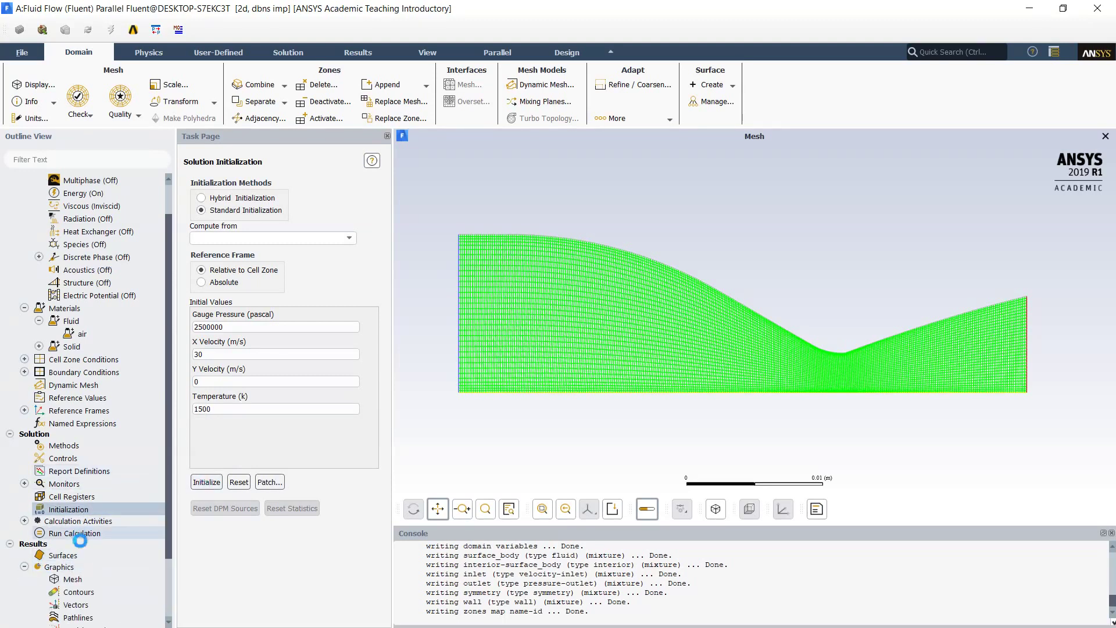
pyautogui.scroll(-2, 79, 532)
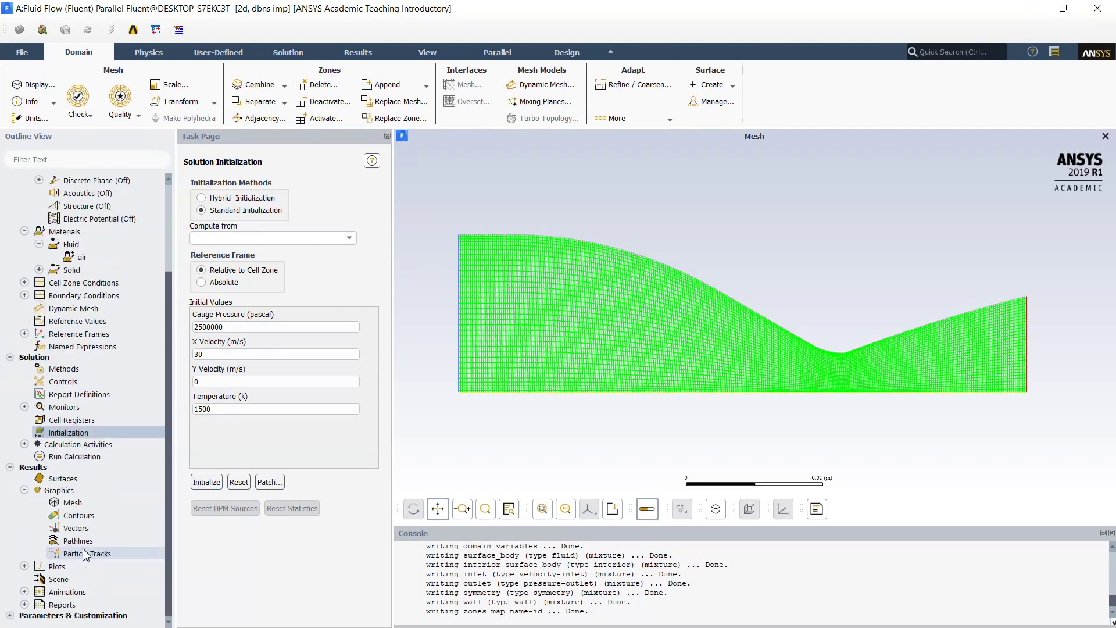
# Create and display contour-1 showing Mach Number over the nozzle.
pyautogui.doubleClick(79, 514)
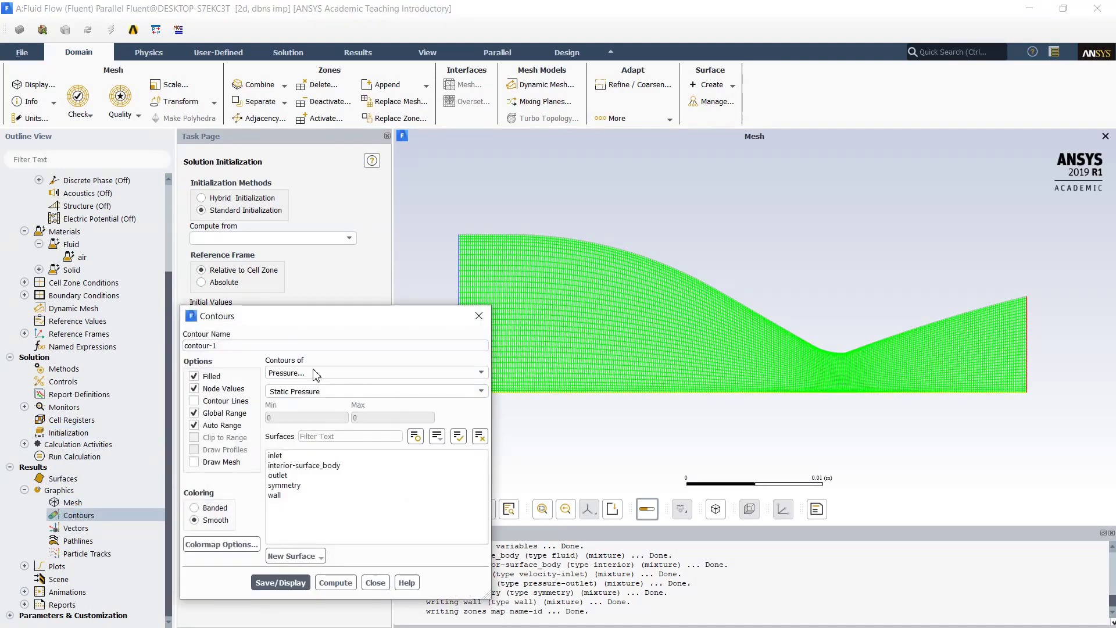
pyautogui.click(317, 374)
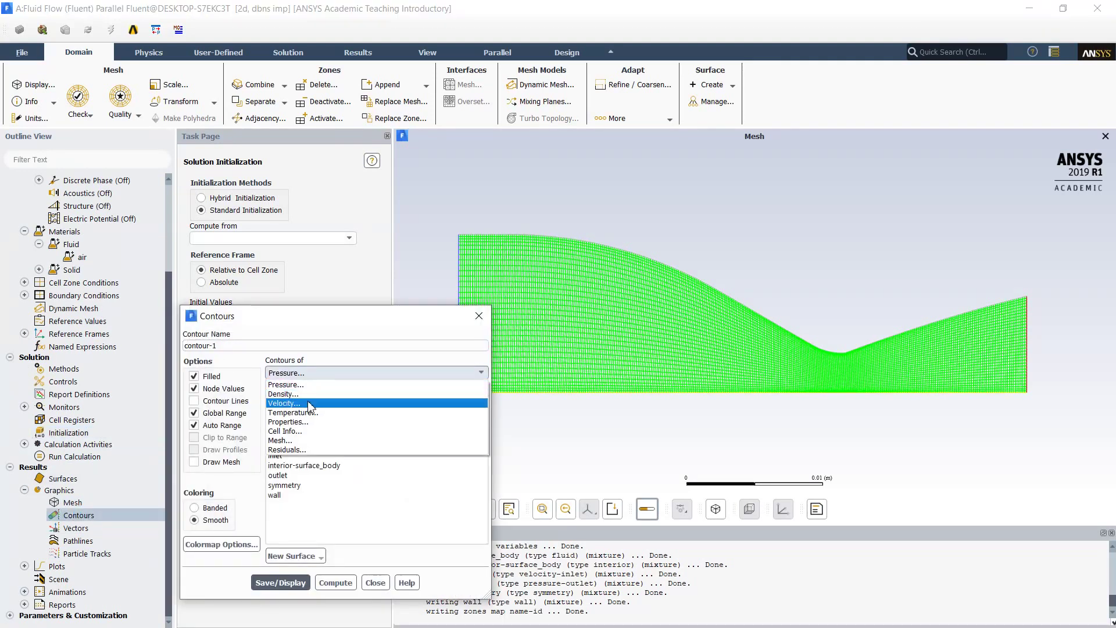
pyautogui.click(288, 403)
pyautogui.click(468, 390)
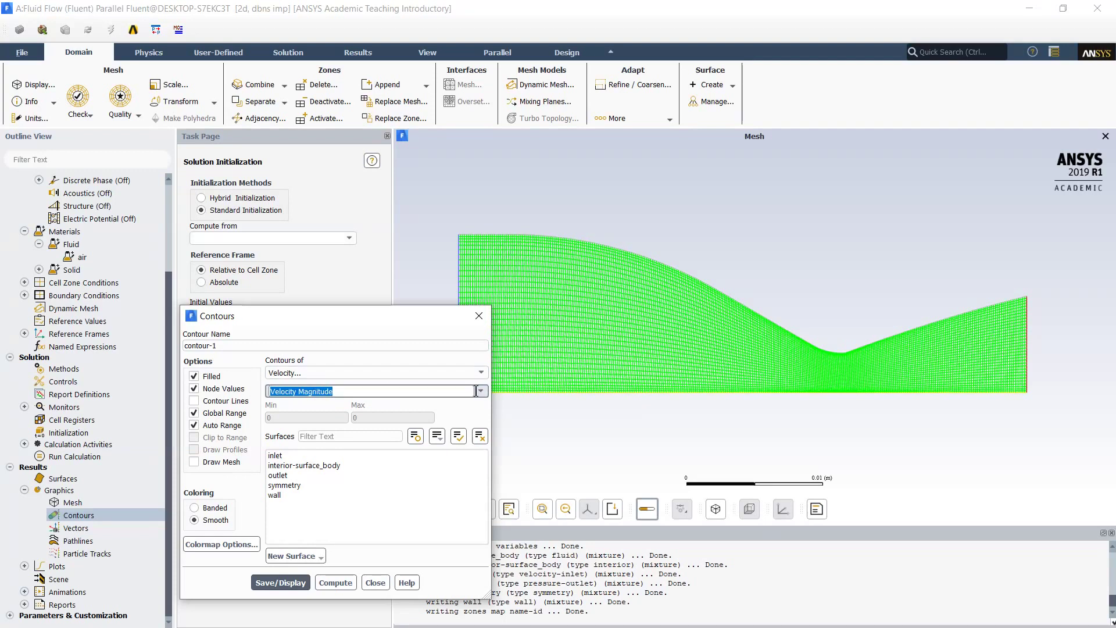
pyautogui.click(481, 391)
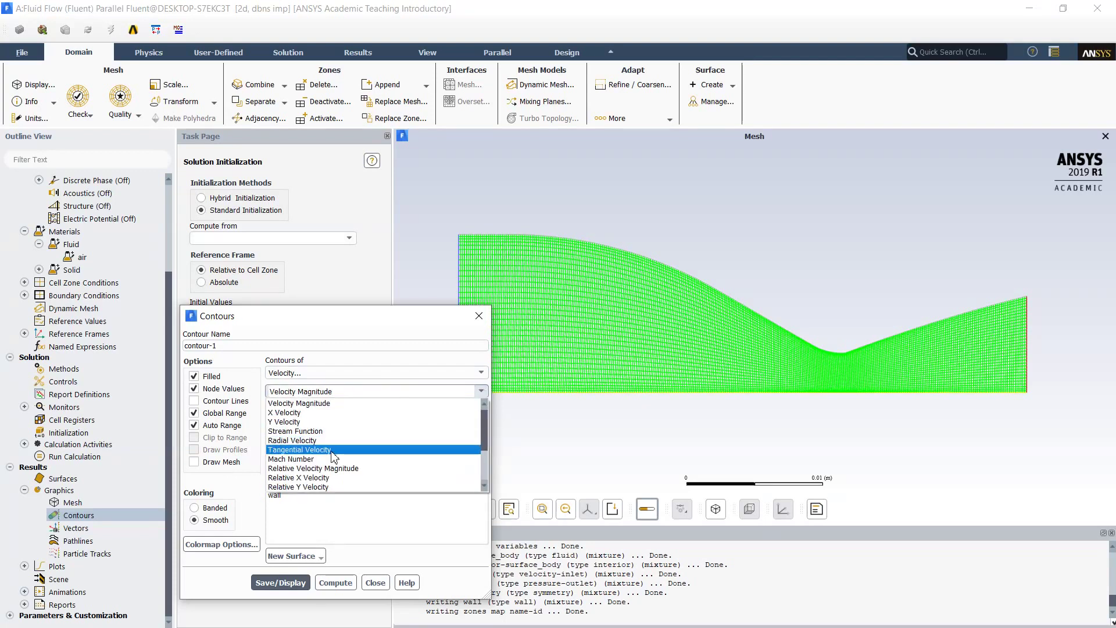
pyautogui.click(332, 459)
pyautogui.click(277, 582)
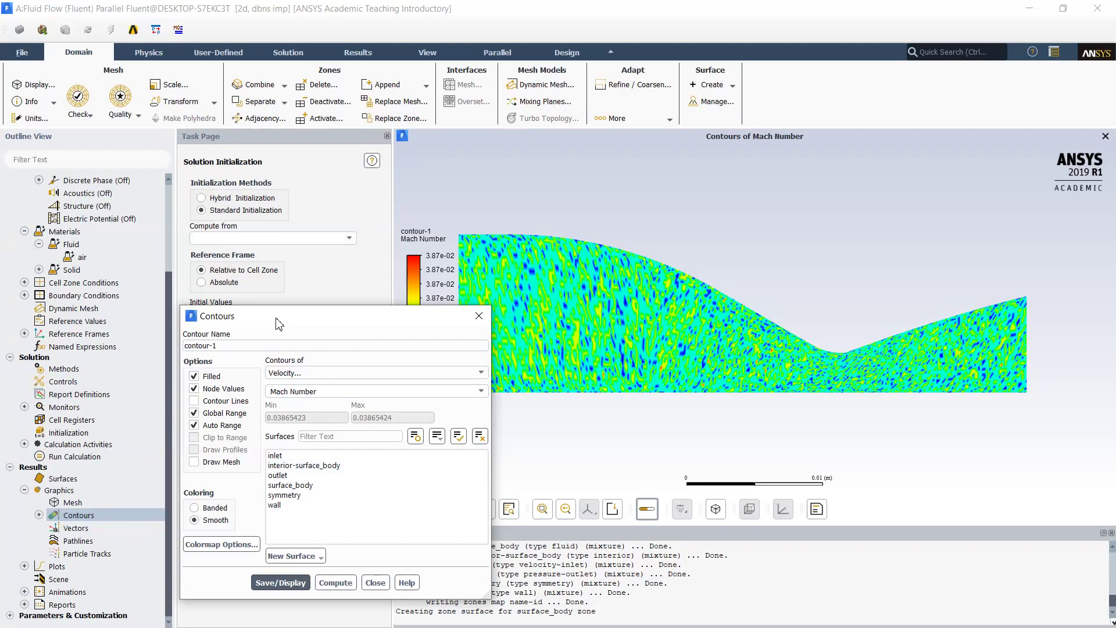
pyautogui.click(375, 583)
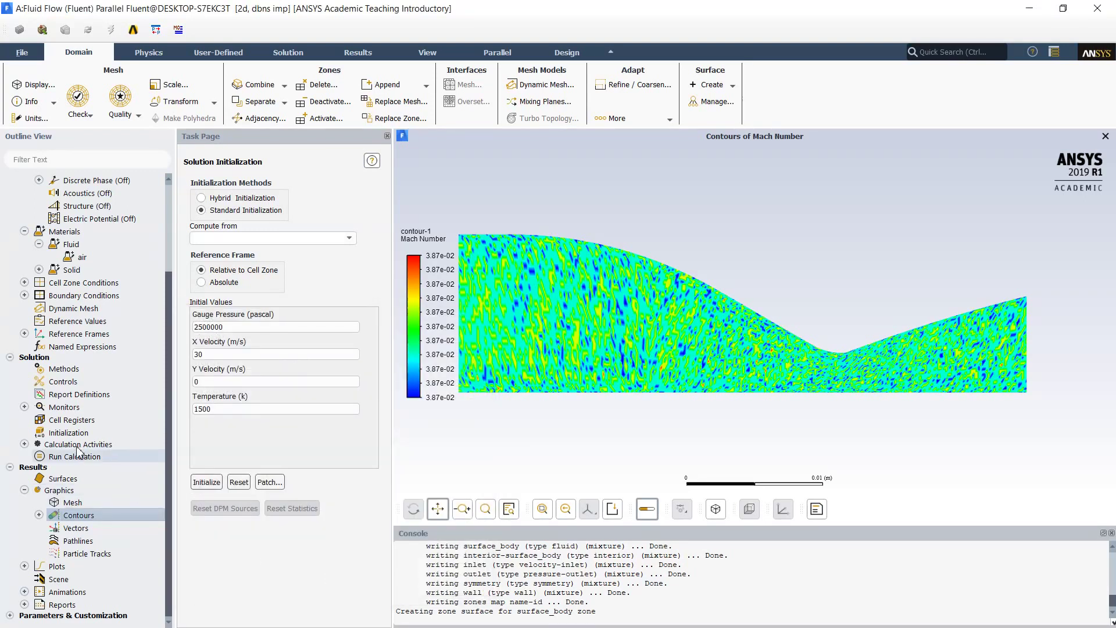
pyautogui.click(38, 516)
# Define animation-1 recording contour-1 in memory every 10 iterations in window 3.
pyautogui.click(23, 444)
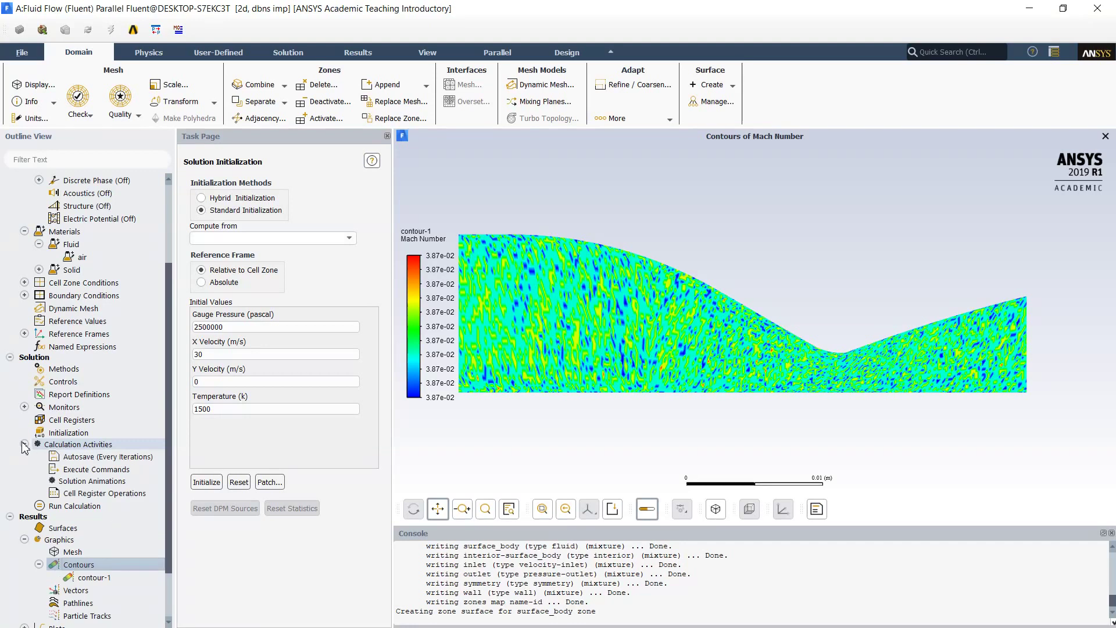
pyautogui.click(99, 486)
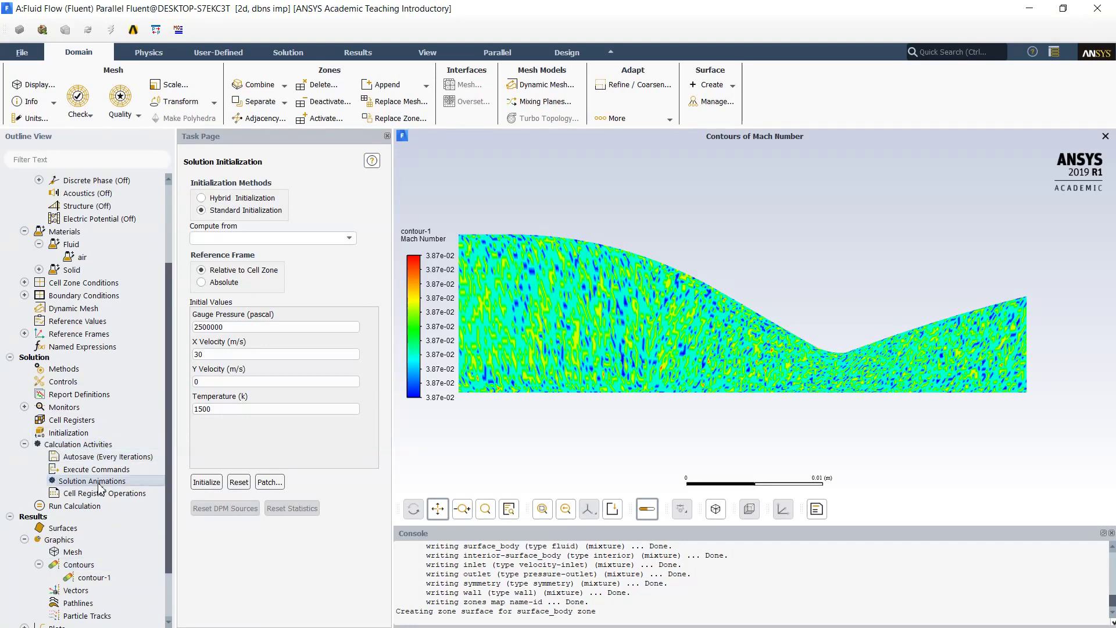
pyautogui.click(278, 368)
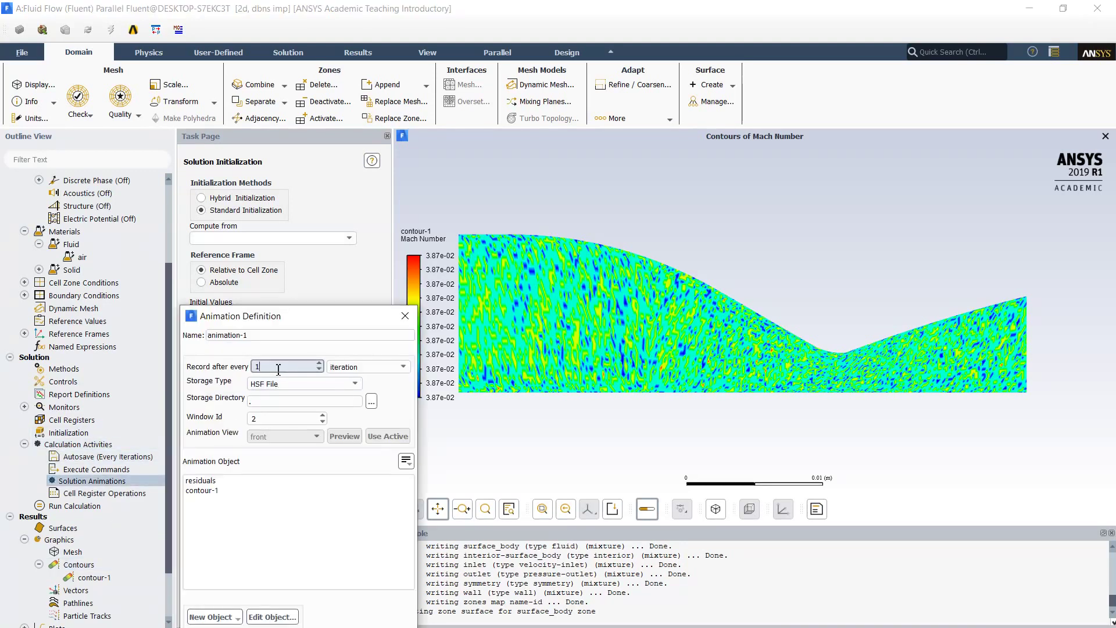
pyautogui.write('10')
pyautogui.click(299, 384)
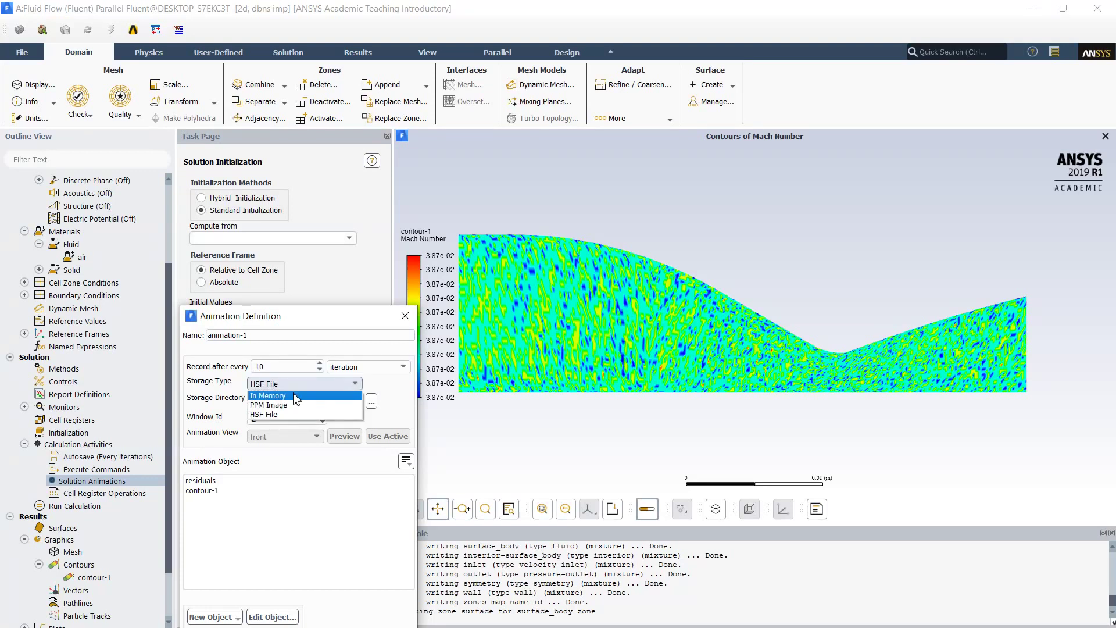
pyautogui.click(296, 396)
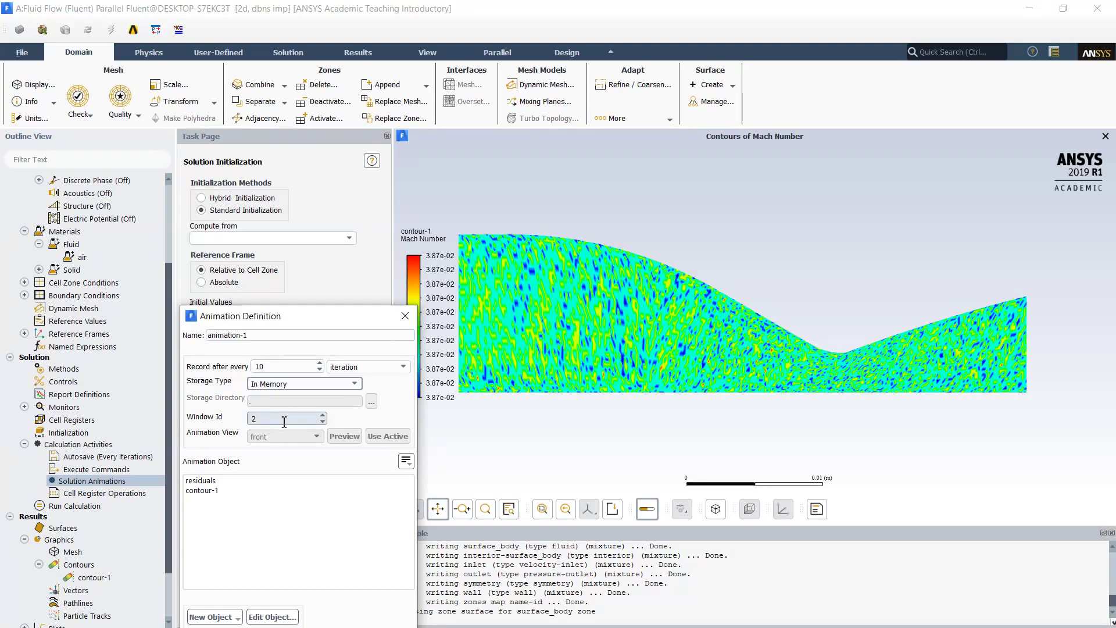
pyautogui.click(323, 415)
pyautogui.click(209, 491)
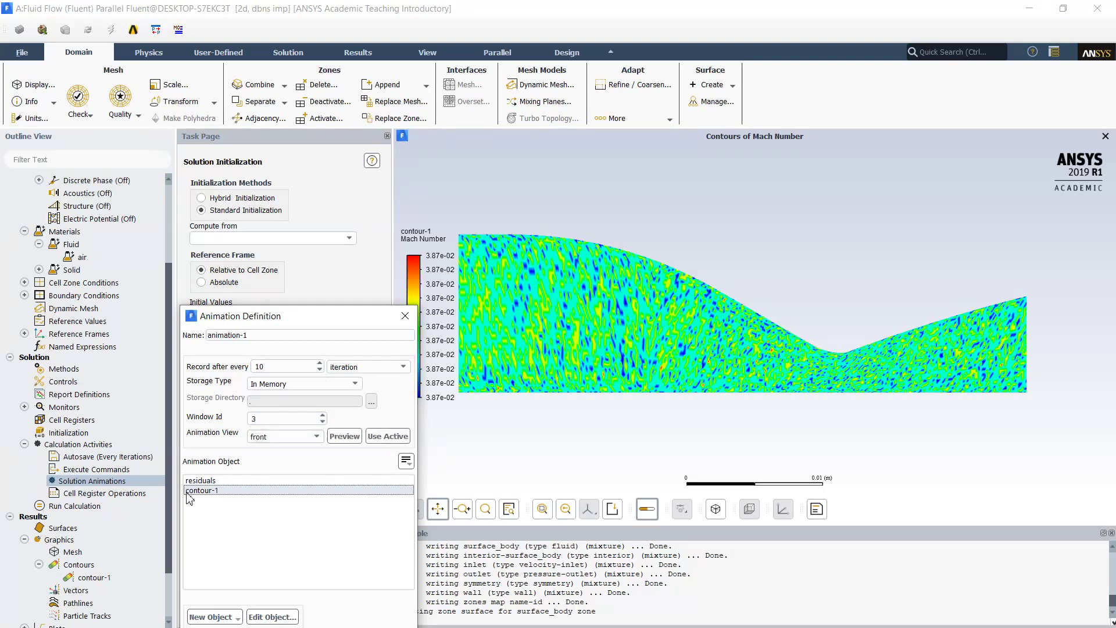
pyautogui.moveTo(230, 328); pyautogui.dragTo(294, 181)
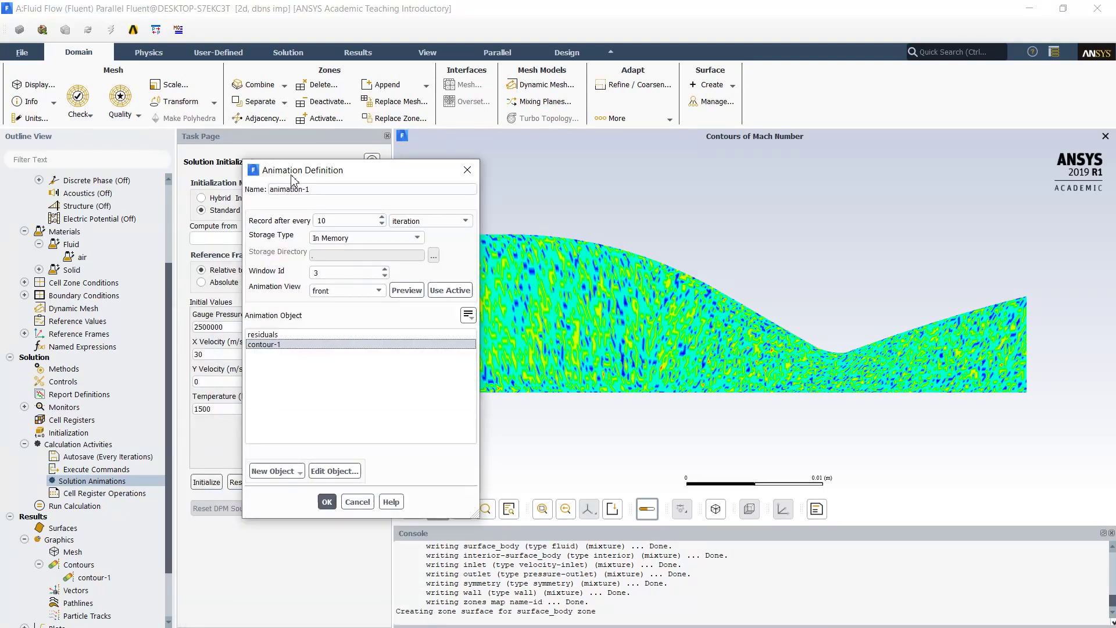
pyautogui.click(327, 501)
pyautogui.click(38, 481)
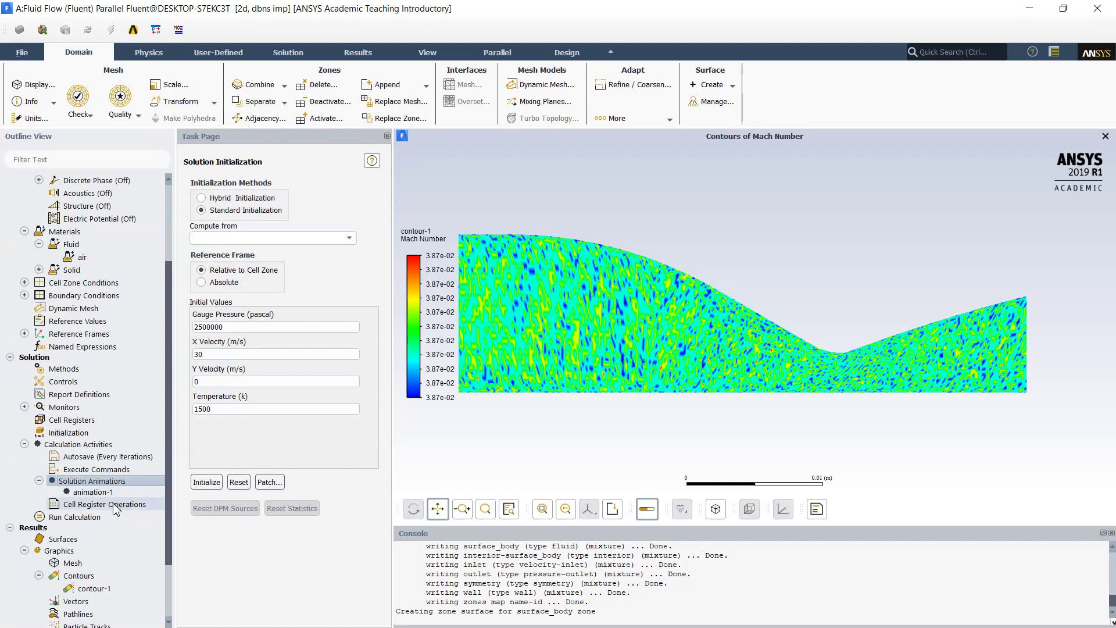
# Run 100 iterations with reporting and profile update intervals of 10.
pyautogui.click(72, 520)
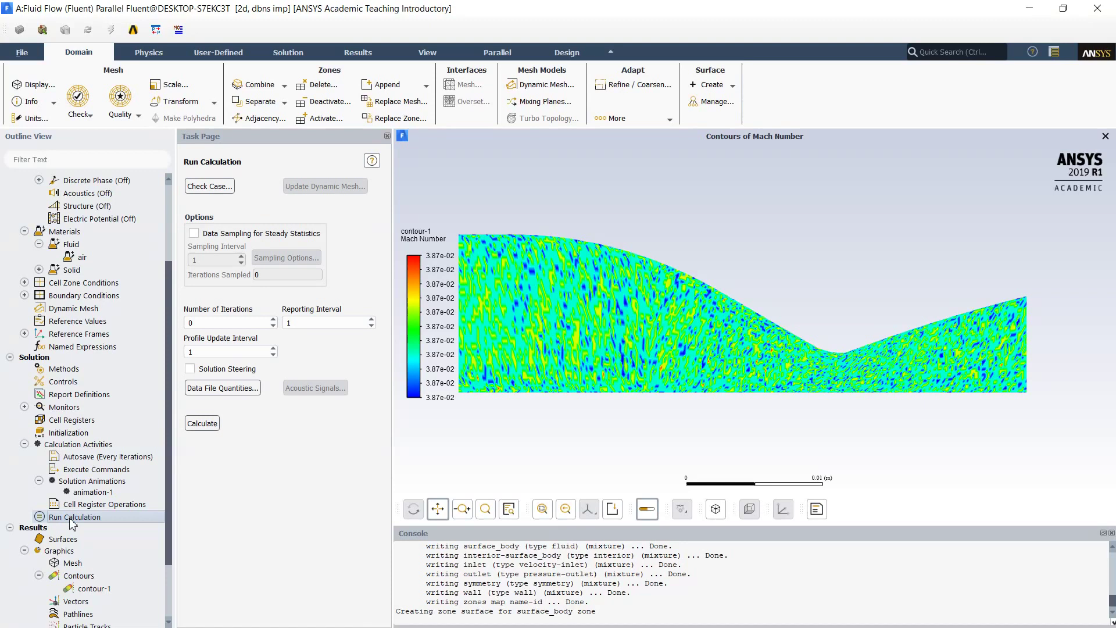
pyautogui.doubleClick(231, 322)
pyautogui.write('100')
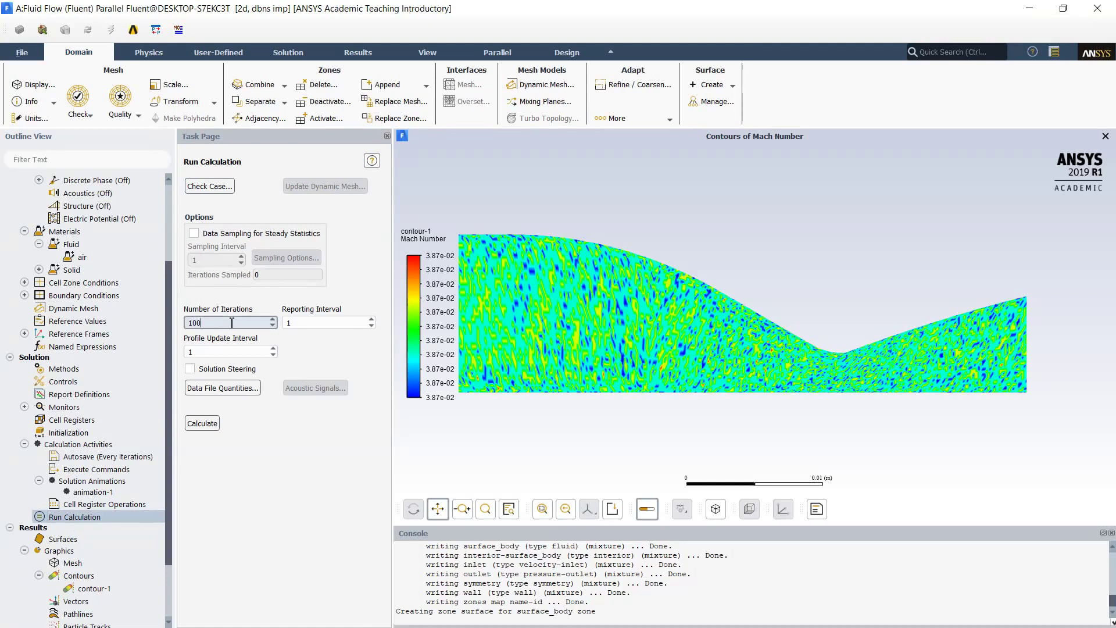
pyautogui.click(316, 320)
pyautogui.write('0')
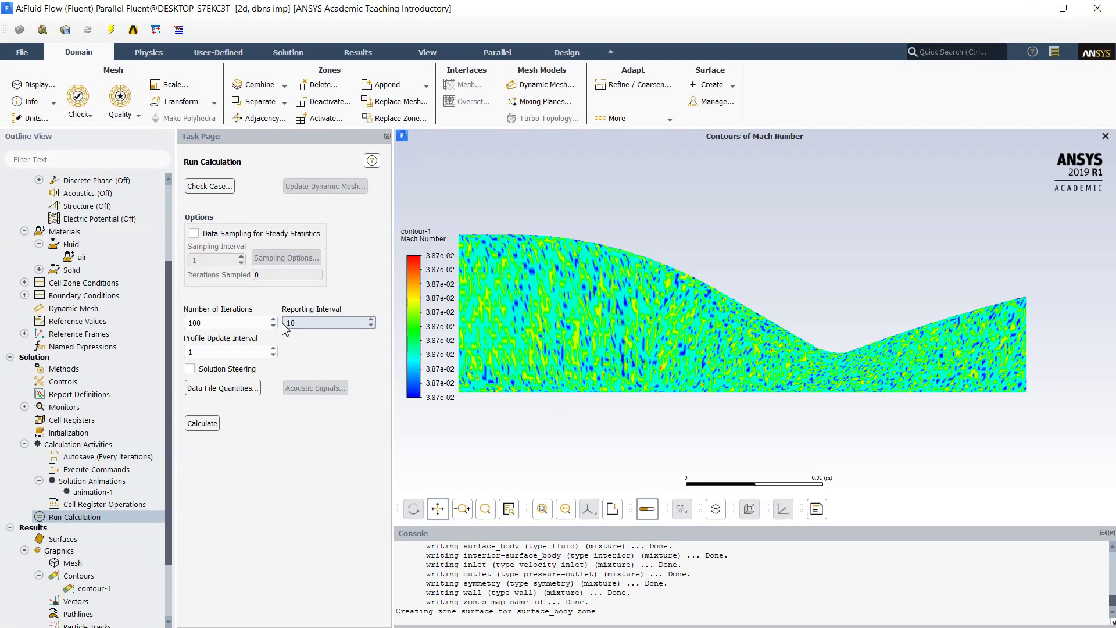
pyautogui.click(232, 349)
pyautogui.write('0')
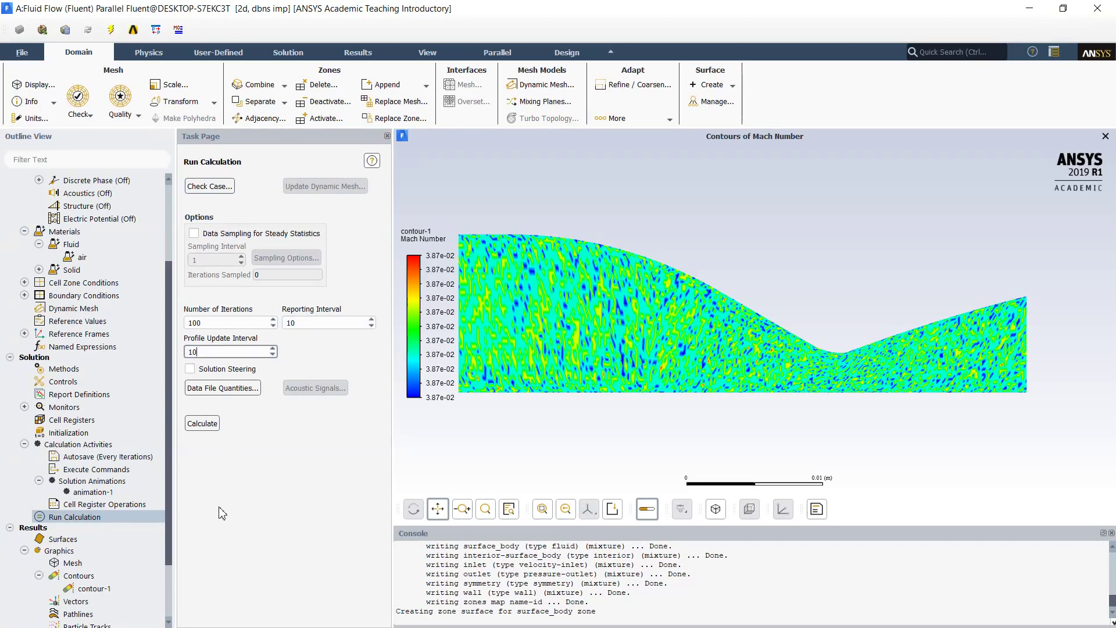
pyautogui.click(206, 427)
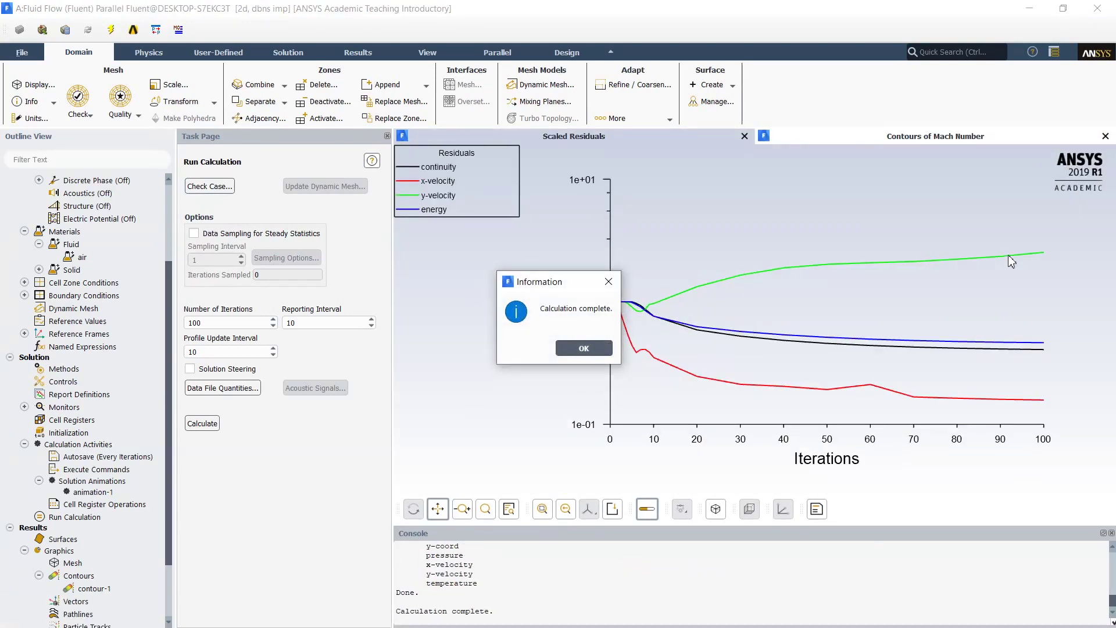
# Dismiss the completion message, check the Mach contours, and run another 100 iterations.
pyautogui.click(598, 349)
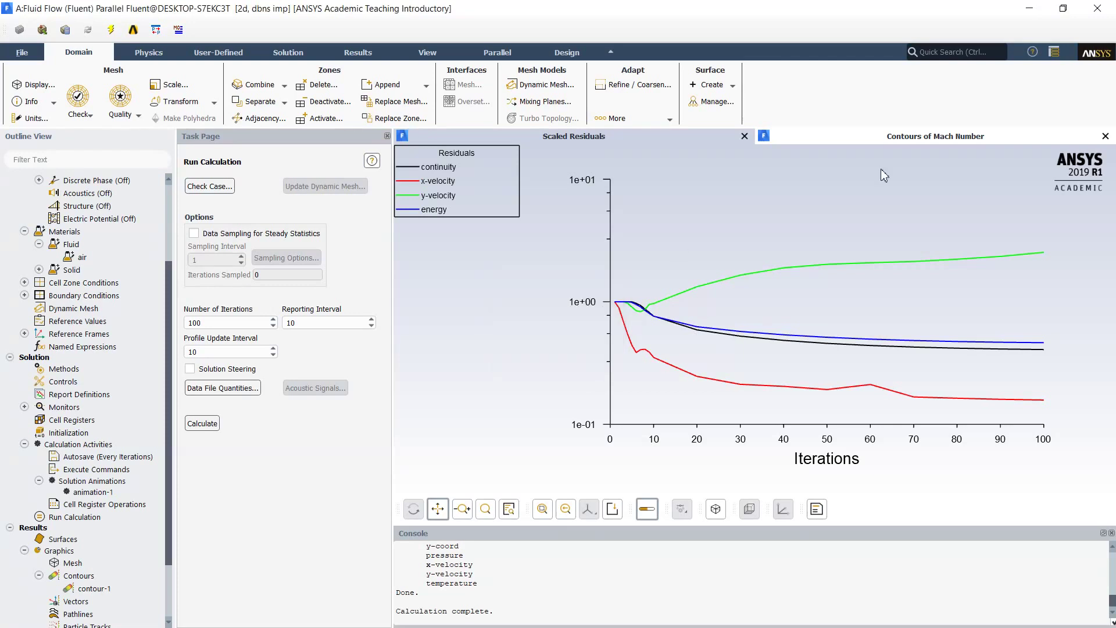
pyautogui.click(875, 138)
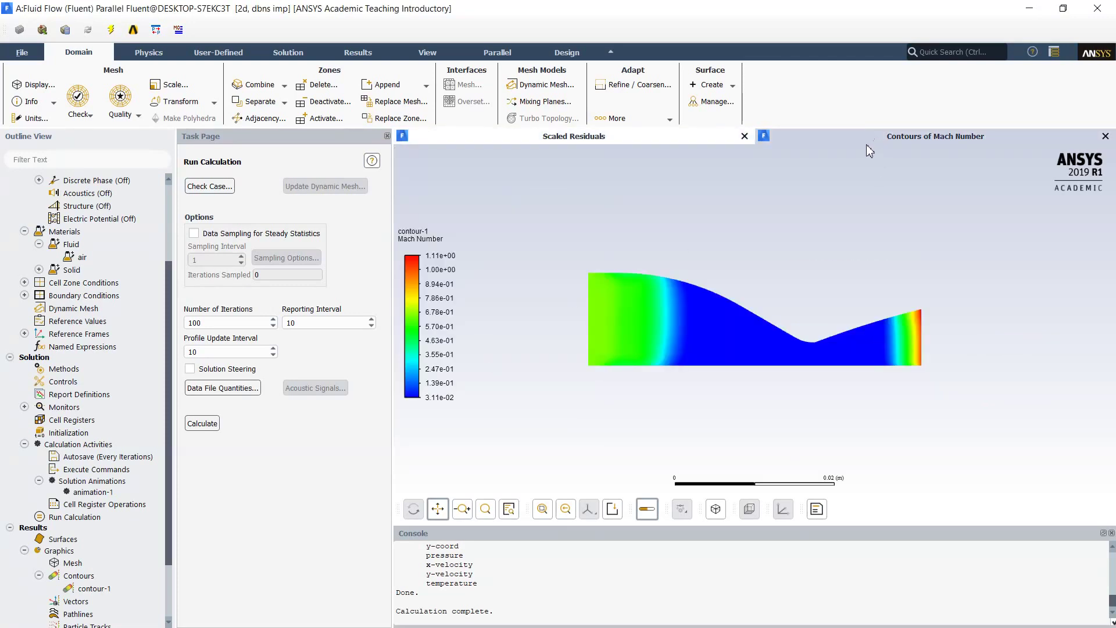
pyautogui.click(198, 424)
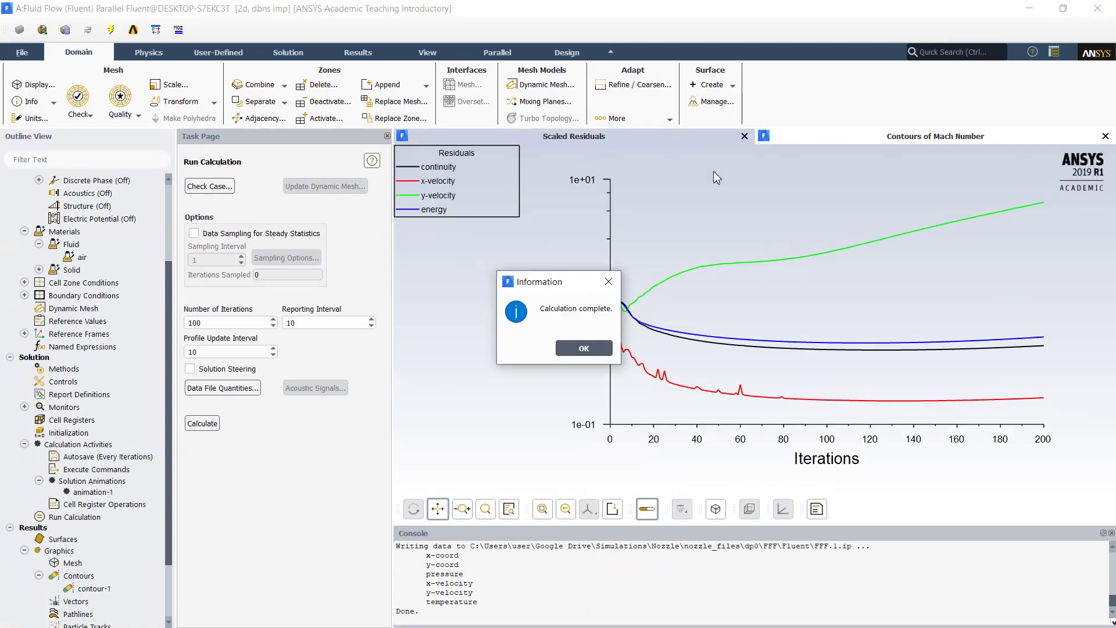
# Set the Courant number to 2 in Solution Controls.
pyautogui.click(583, 349)
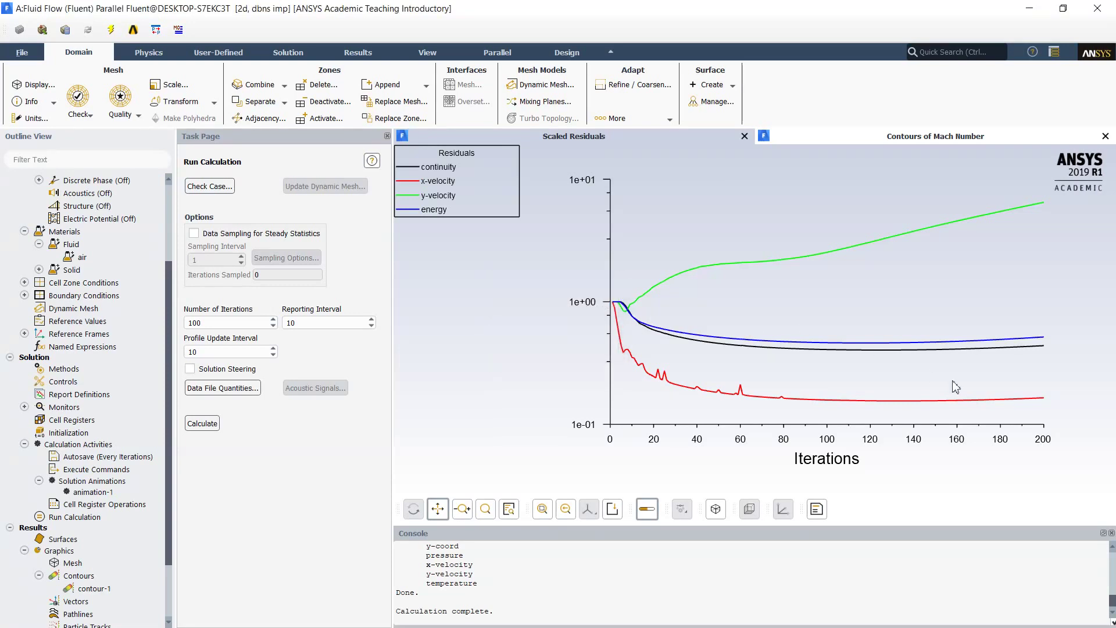
pyautogui.click(67, 384)
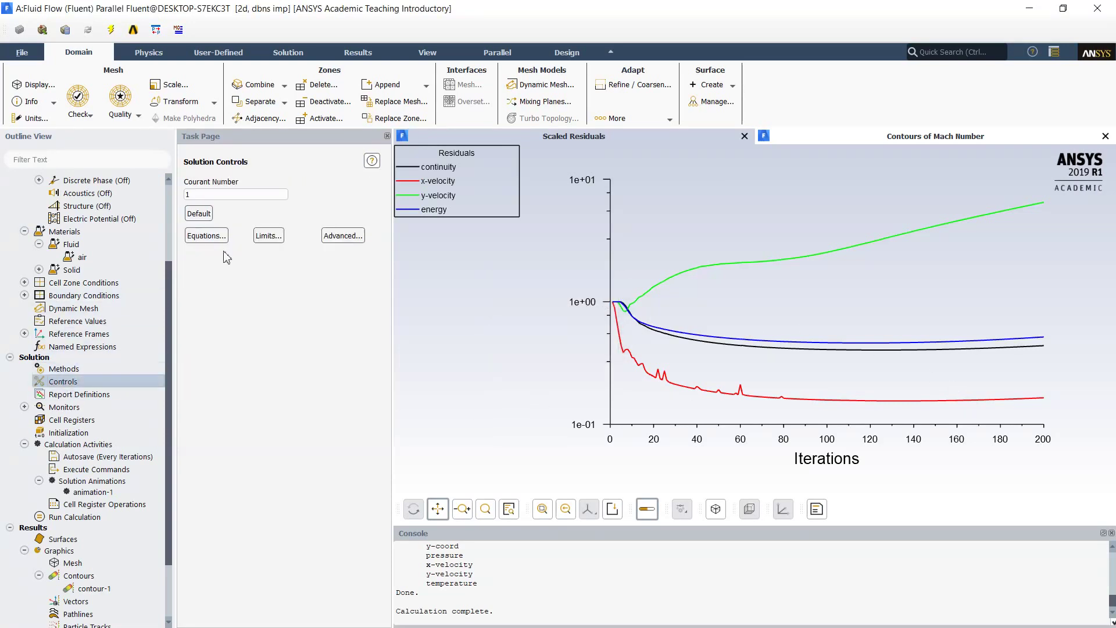
pyautogui.doubleClick(181, 204)
pyautogui.write('2')
# Continue calculating to 400 iterations, applying the changed settings to current and future runs.
pyautogui.click(88, 517)
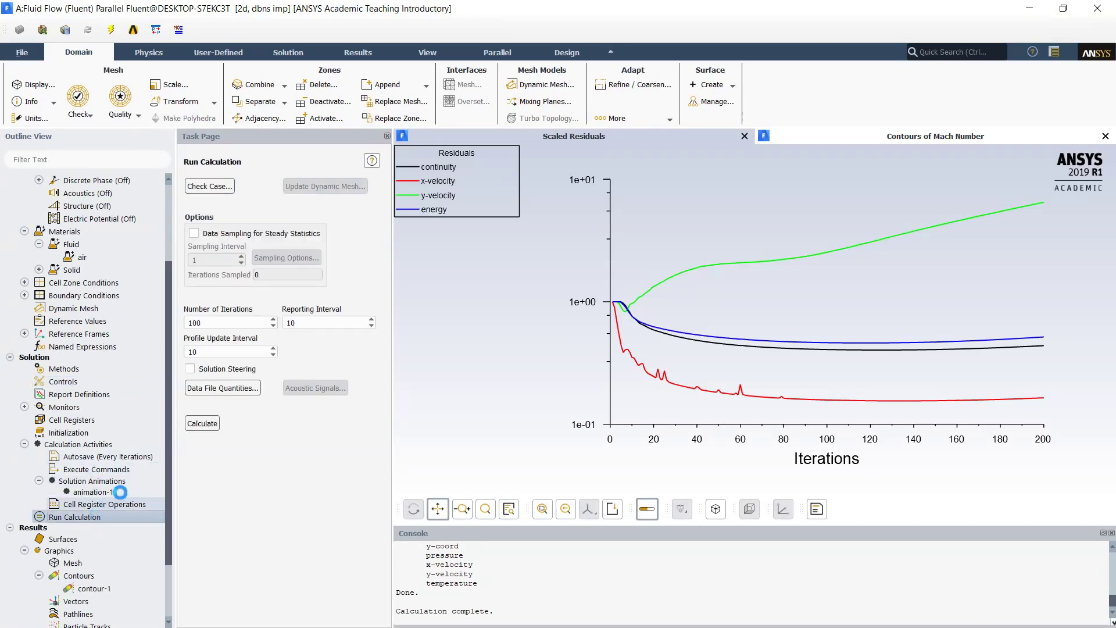
pyautogui.click(211, 424)
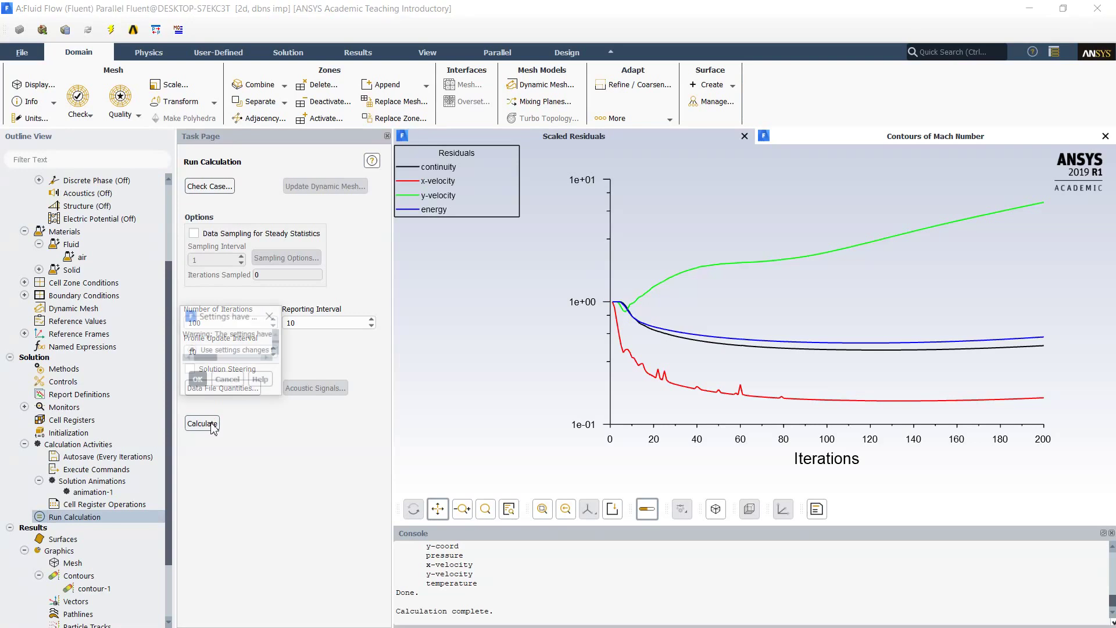
pyautogui.click(296, 362)
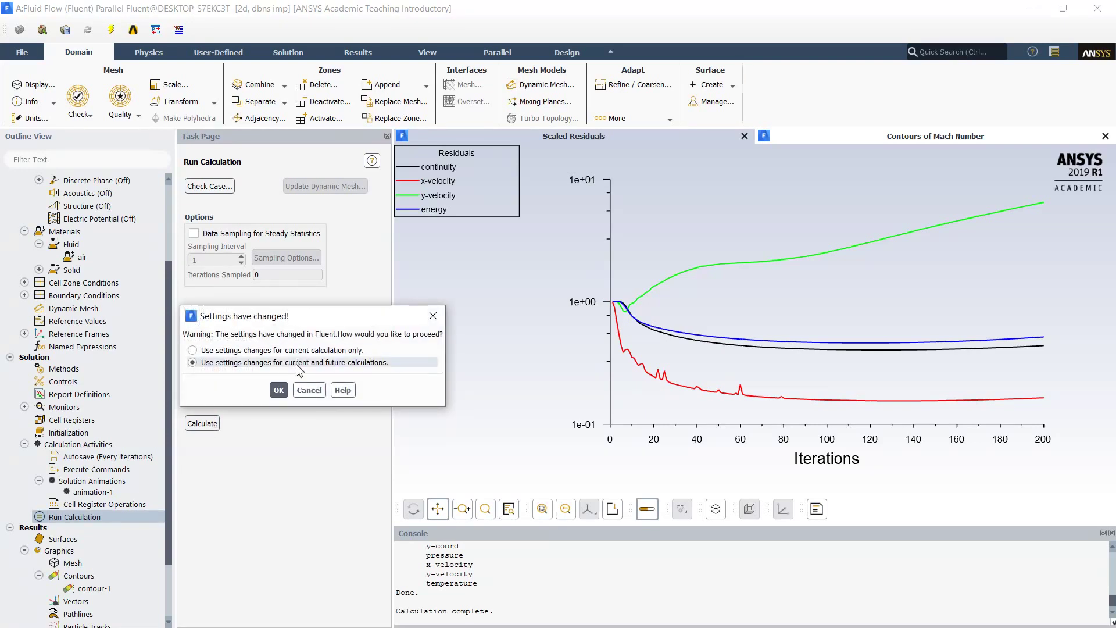
pyautogui.click(279, 392)
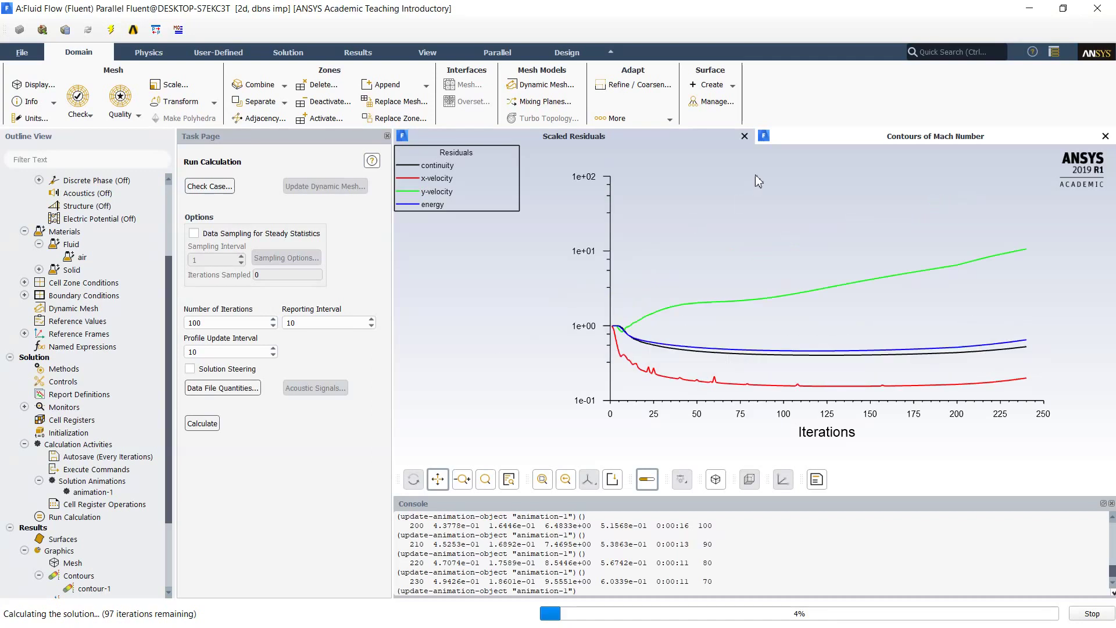
pyautogui.click(791, 140)
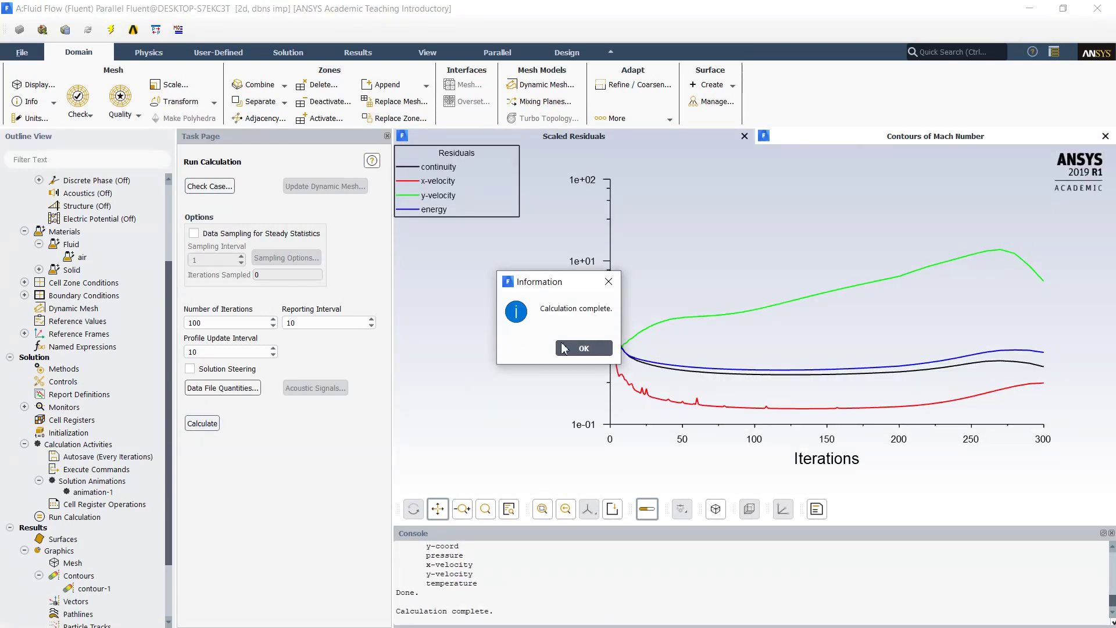
pyautogui.click(562, 348)
pyautogui.click(206, 423)
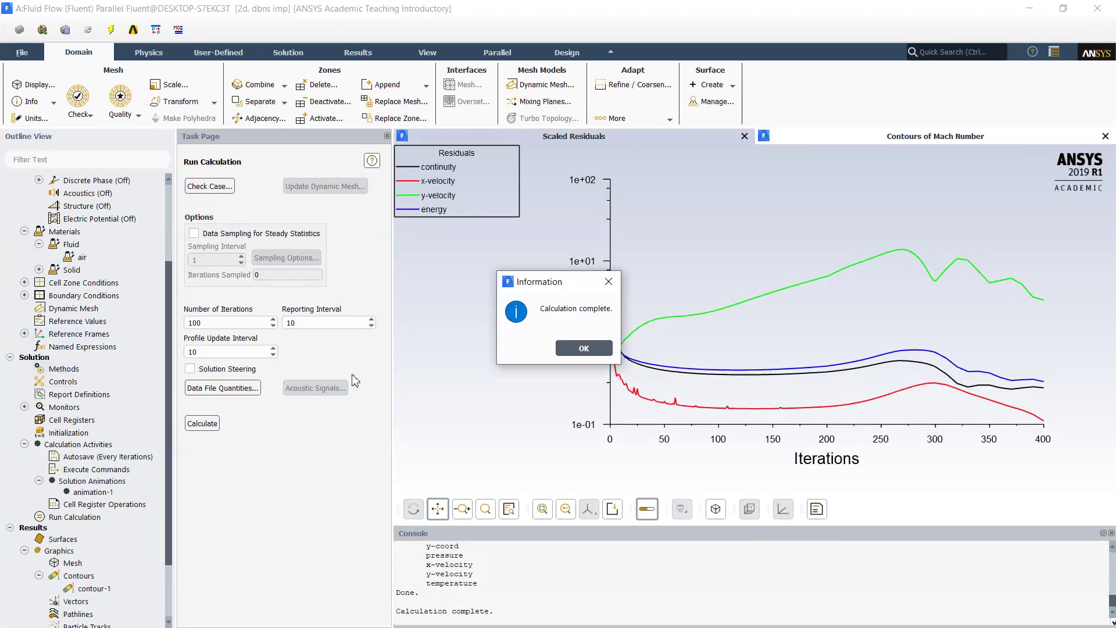
# Dismiss the completion message and edit the Courant number in Solution Controls.
pyautogui.click(580, 349)
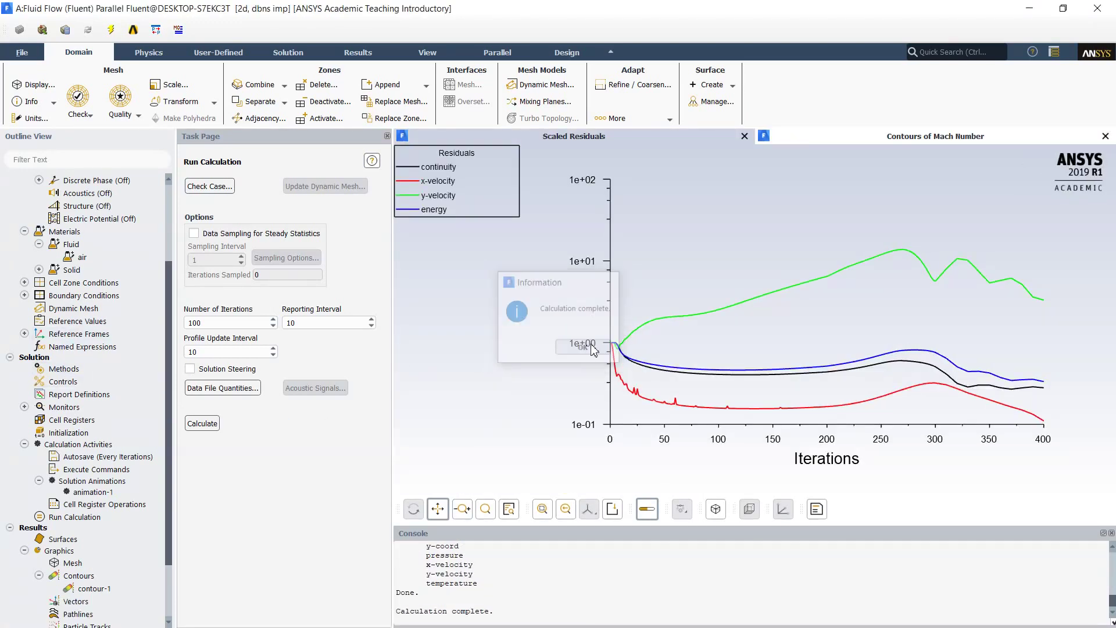
pyautogui.click(64, 381)
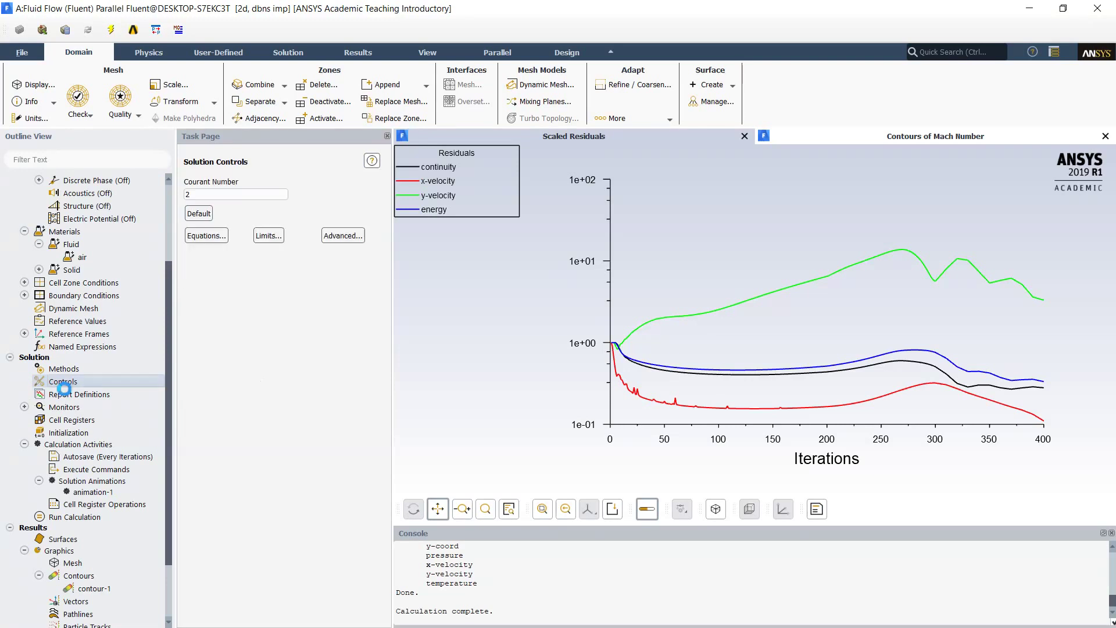
pyautogui.click(209, 195)
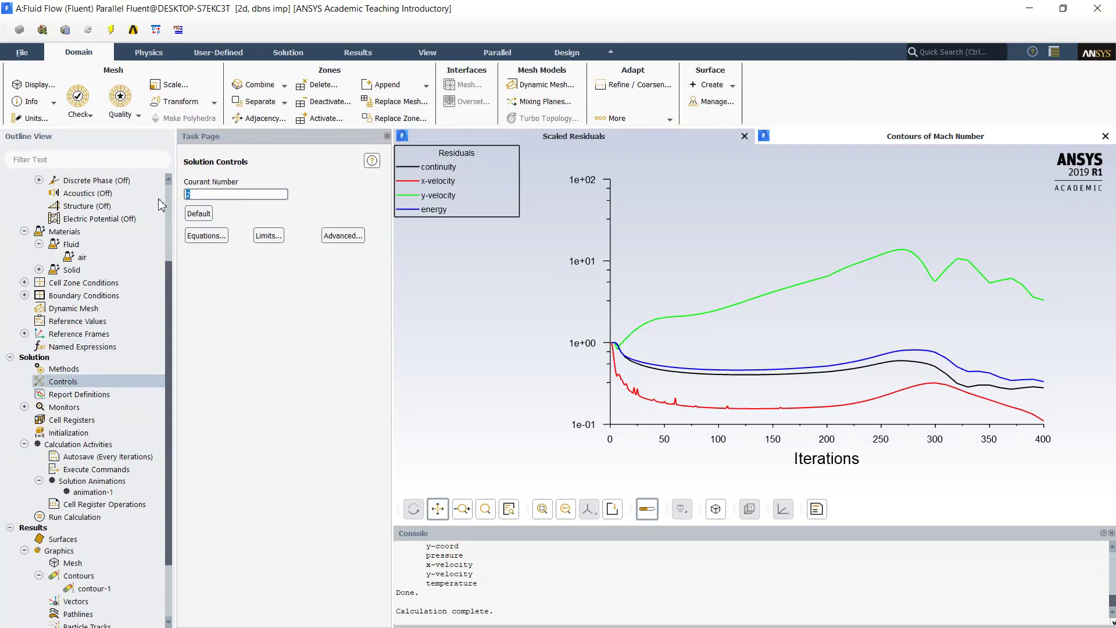
pyautogui.write('3')
# Run up to 4000 iterations, keeping settings for future calculations, until convergence near 2320.
pyautogui.click(81, 516)
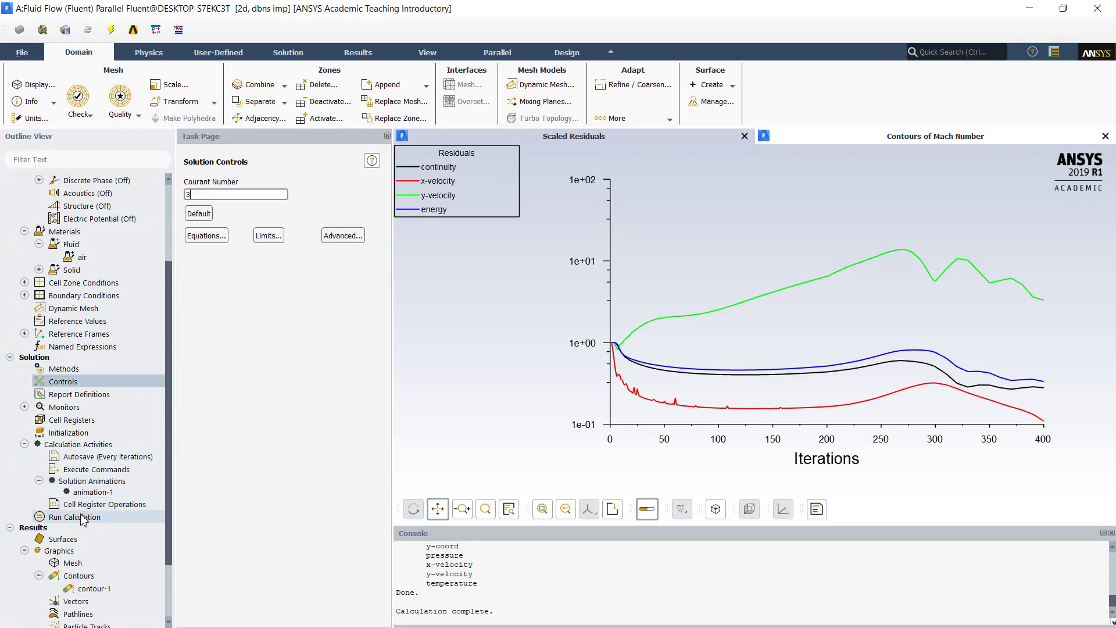
pyautogui.click(217, 324)
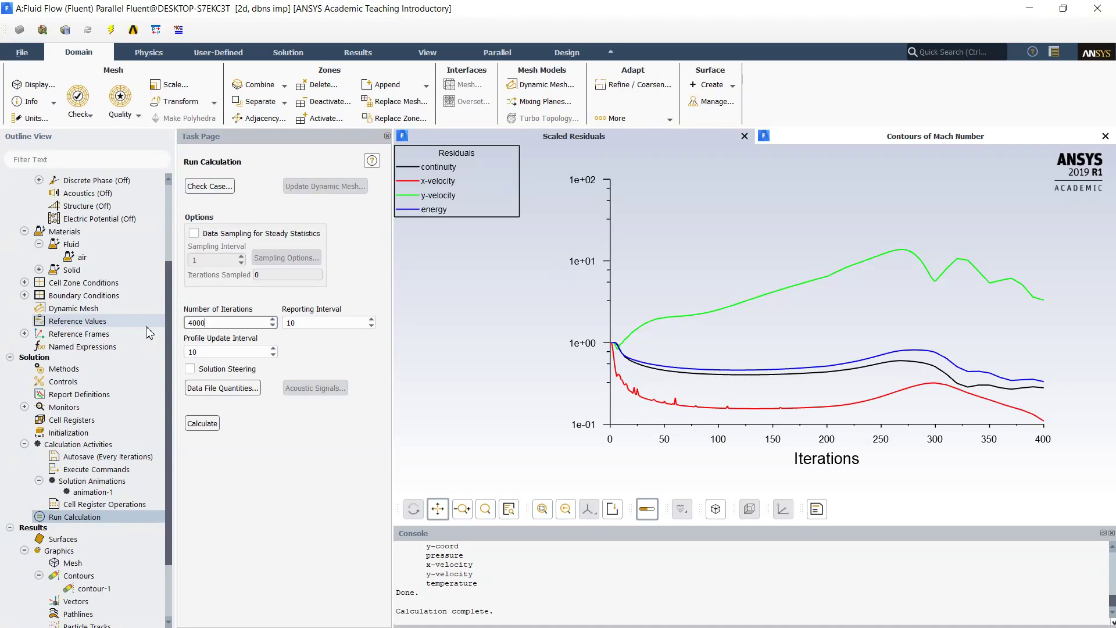
pyautogui.click(203, 423)
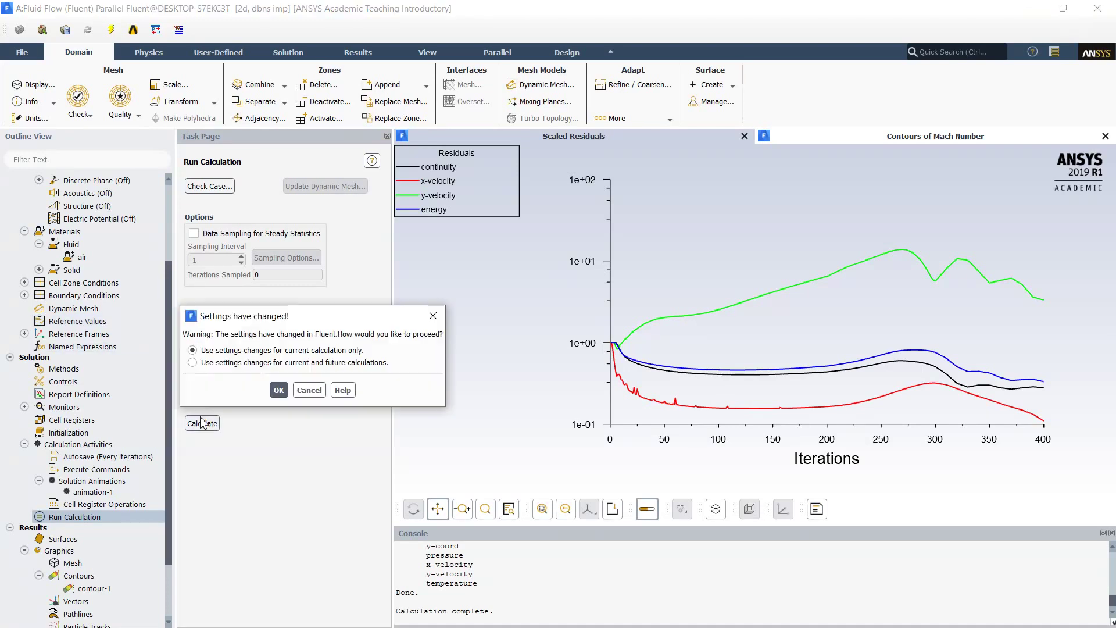
pyautogui.click(266, 361)
pyautogui.press('Return')
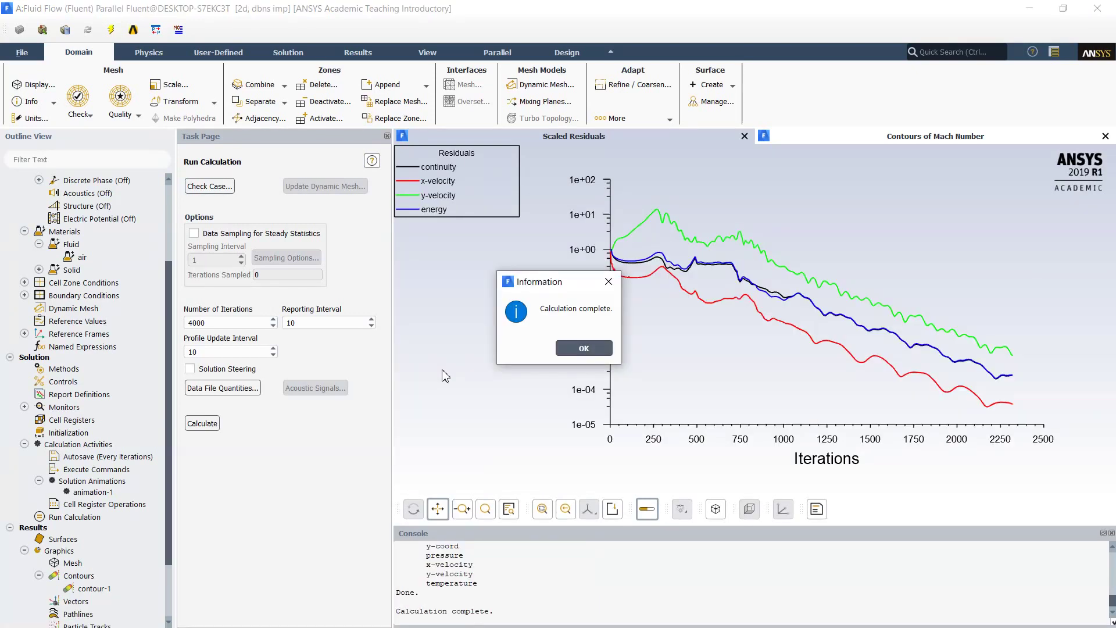
pyautogui.scroll(2, 526, 579)
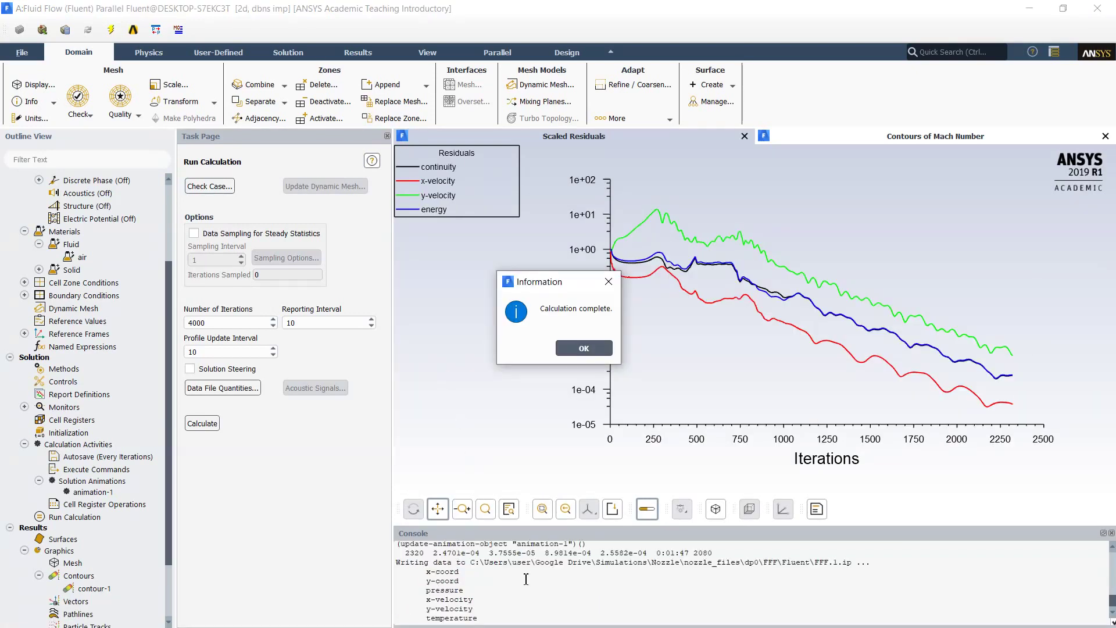
pyautogui.scroll(2, 527, 579)
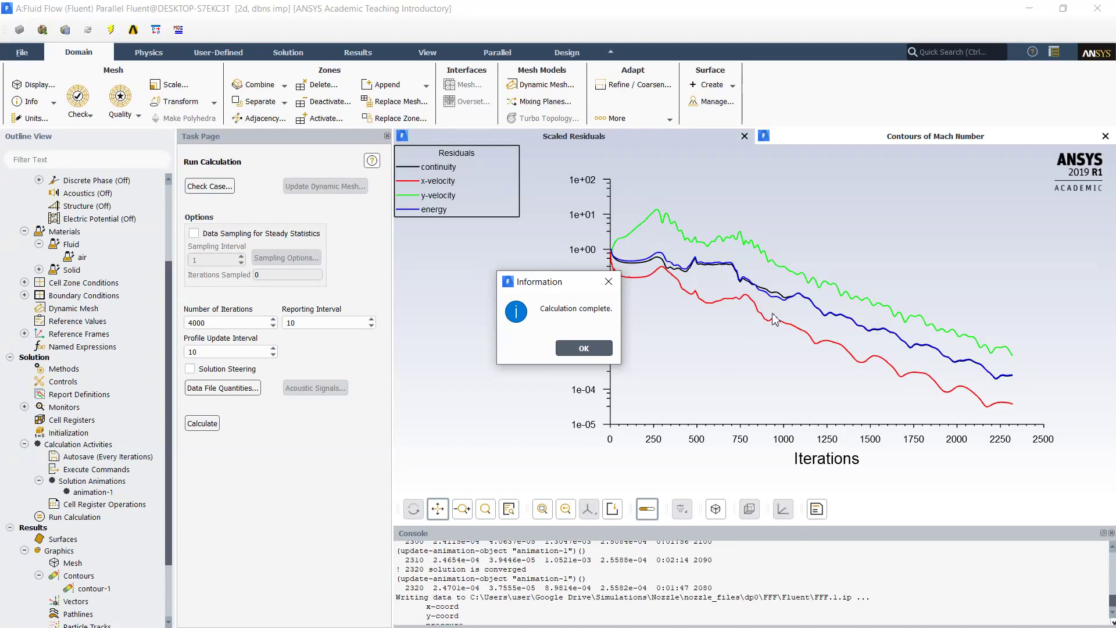
# Display the converged Mach contours (0.13–2.48) and overwrite the saved front view with this framing.
pyautogui.click(600, 350)
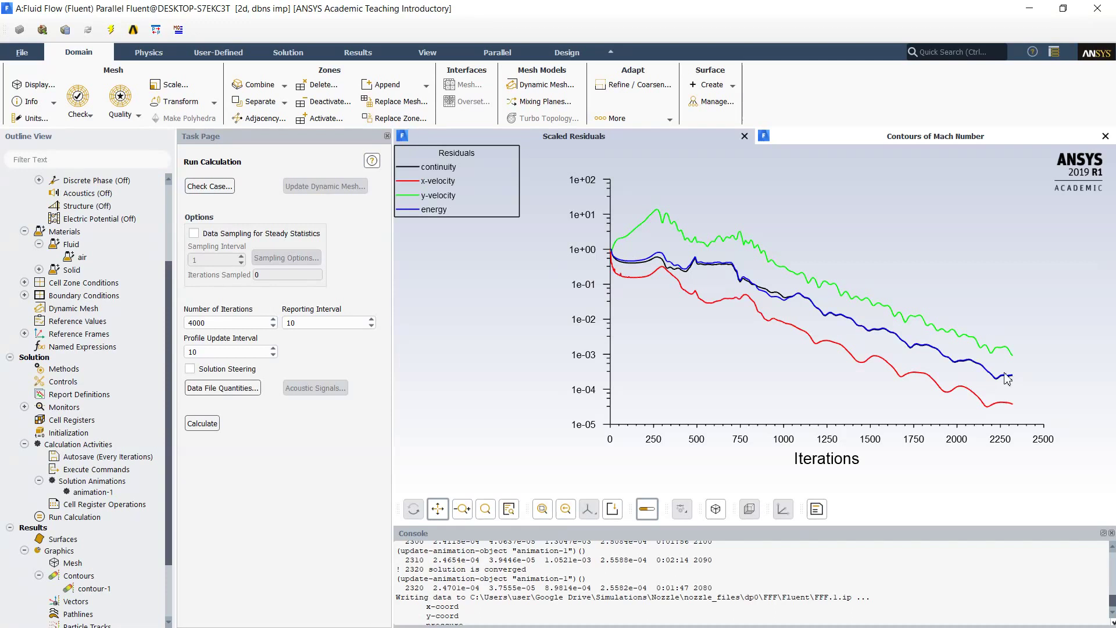
pyautogui.click(840, 142)
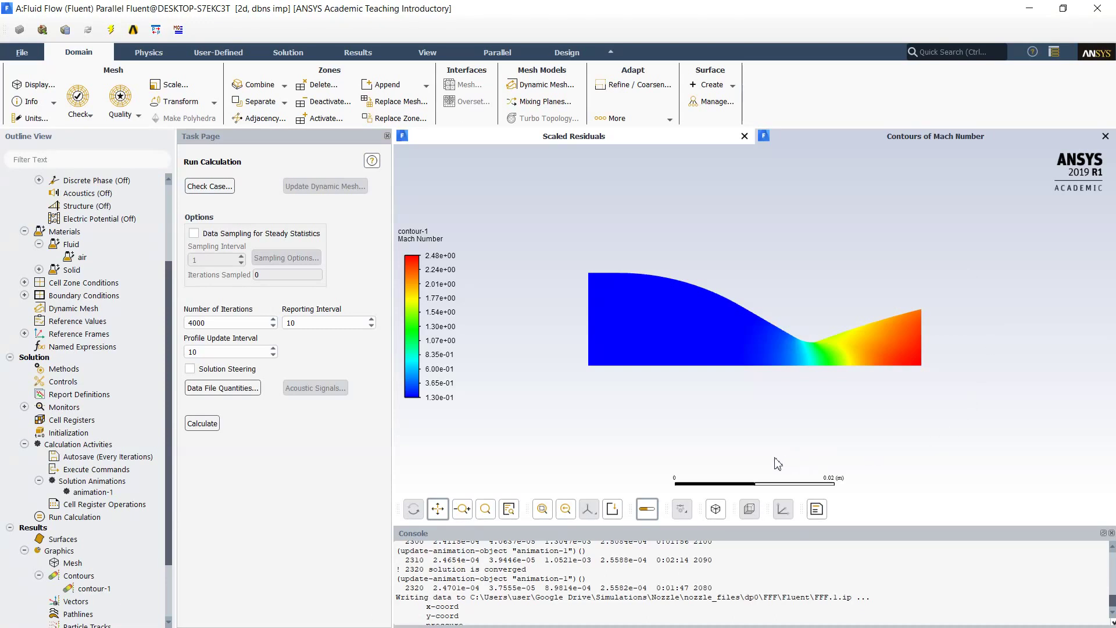
pyautogui.scroll(1, 784, 353)
pyautogui.scroll(1, 822, 289)
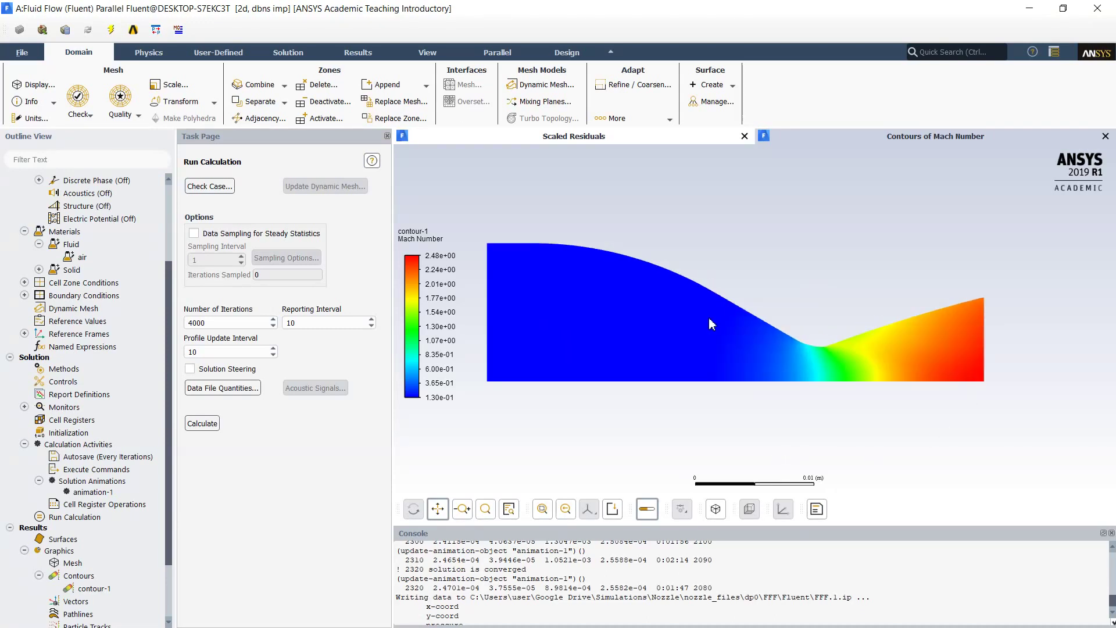
pyautogui.scroll(1, 710, 317)
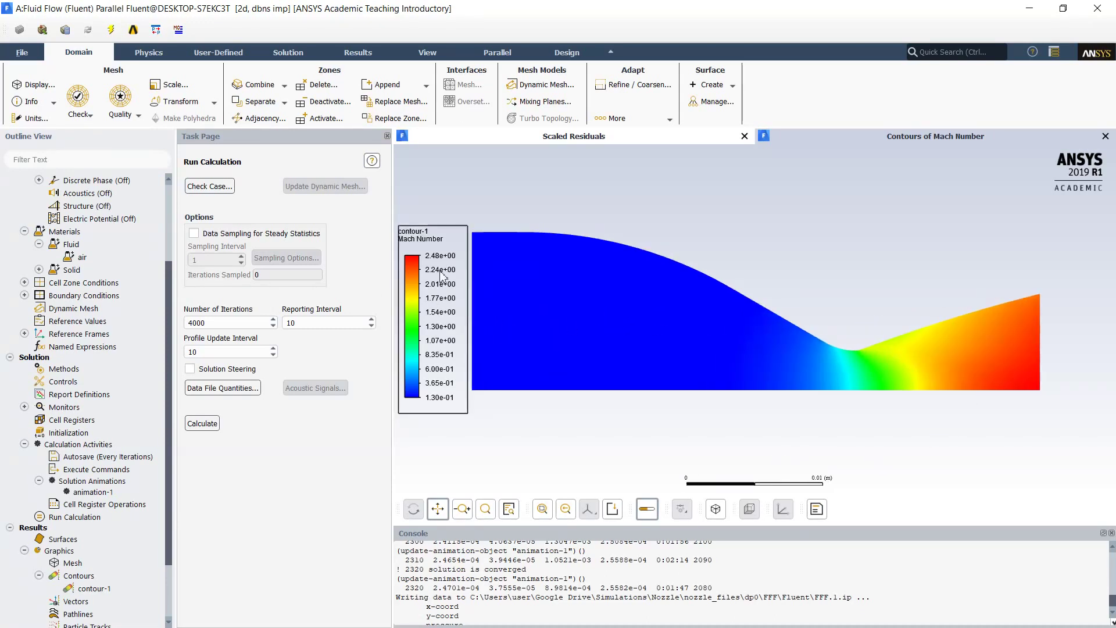
pyautogui.click(429, 53)
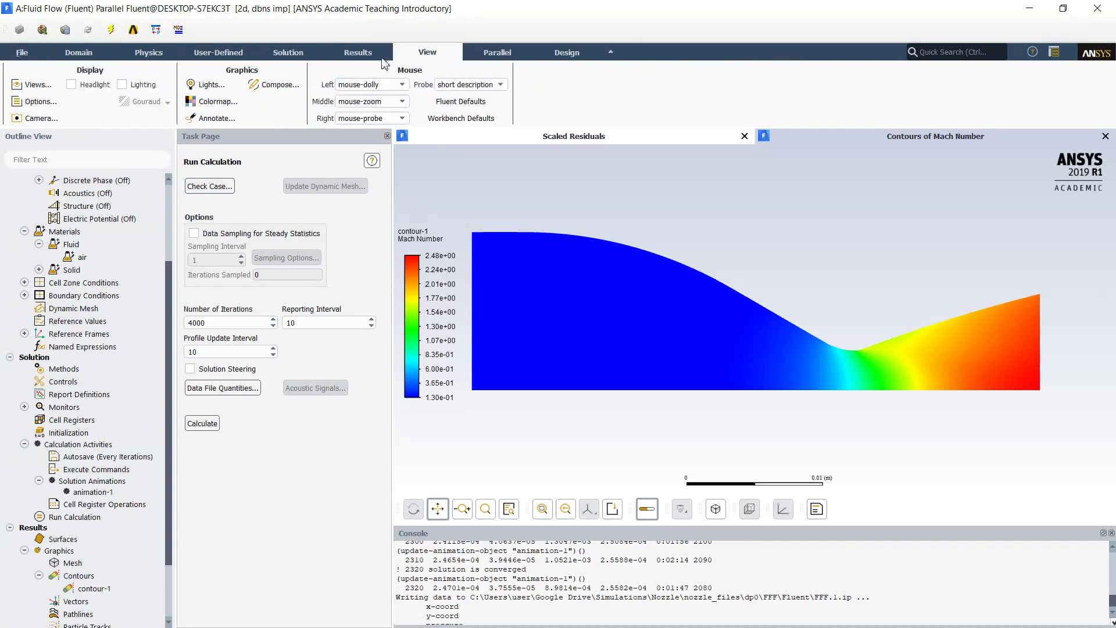
pyautogui.click(37, 84)
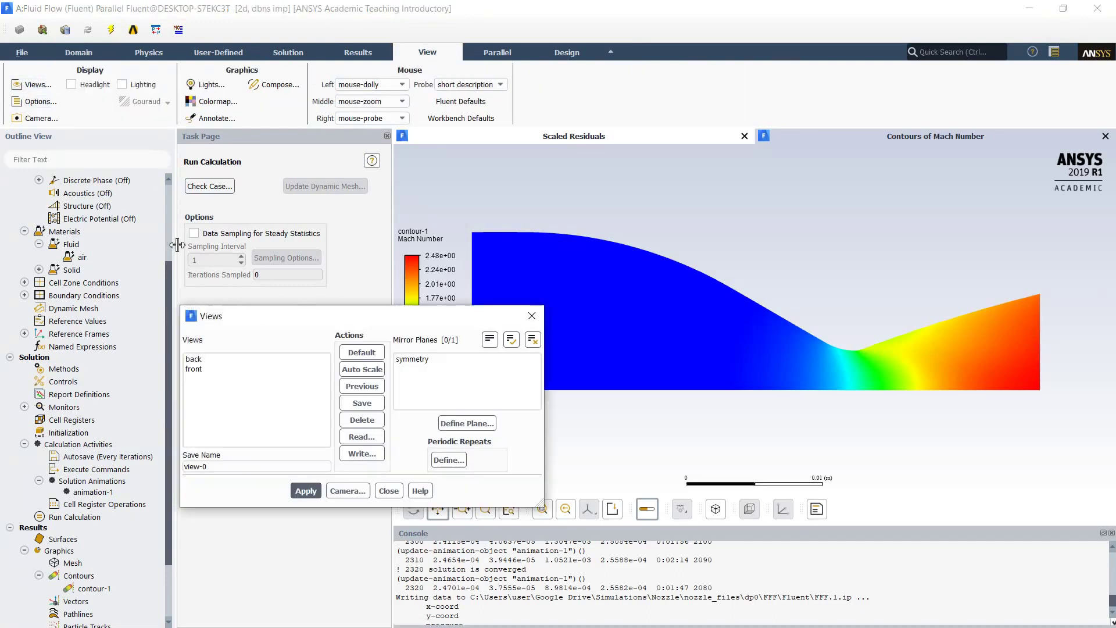
pyautogui.click(210, 371)
pyautogui.click(363, 403)
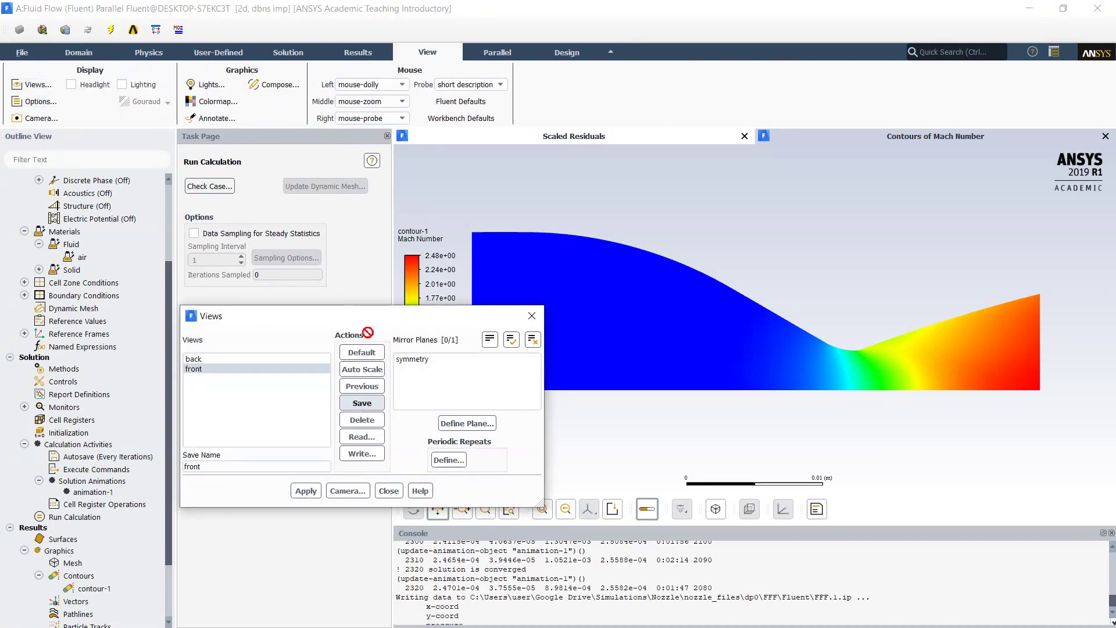
pyautogui.click(558, 348)
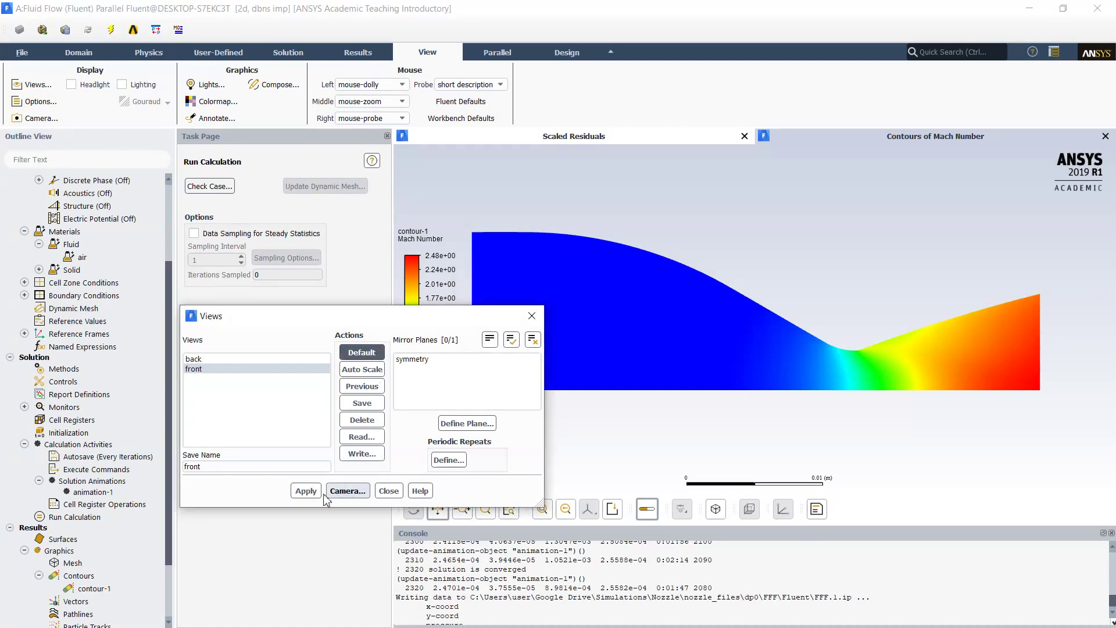
pyautogui.click(306, 490)
pyautogui.click(392, 491)
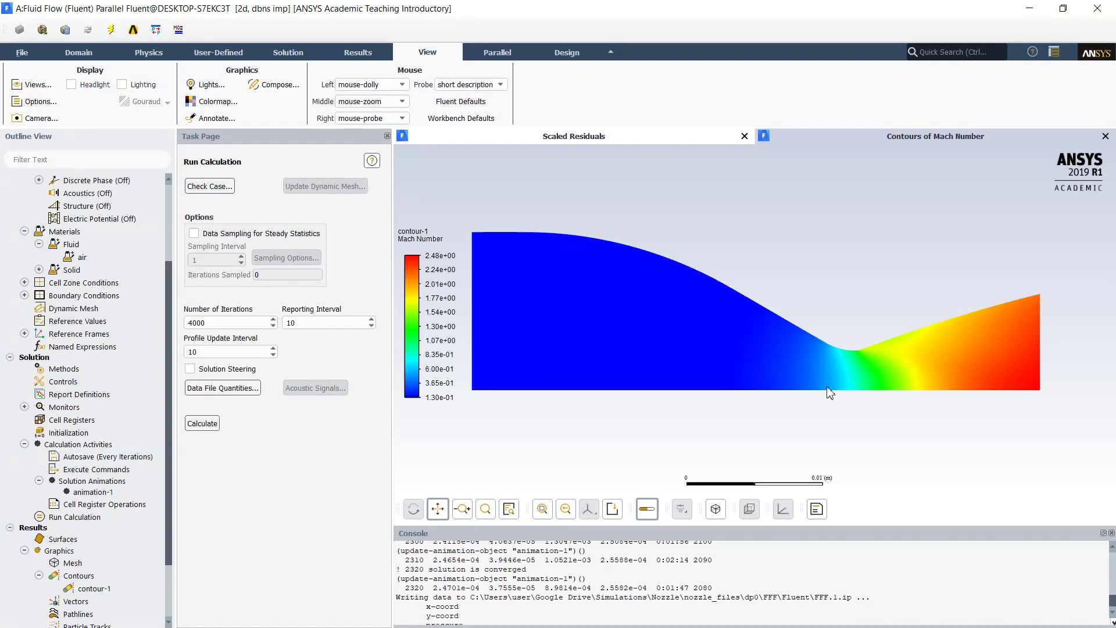
# Give contour-1 a logarithmic colour scale and redisplay it, legend 0.130 to 2.48.
pyautogui.doubleClick(94, 589)
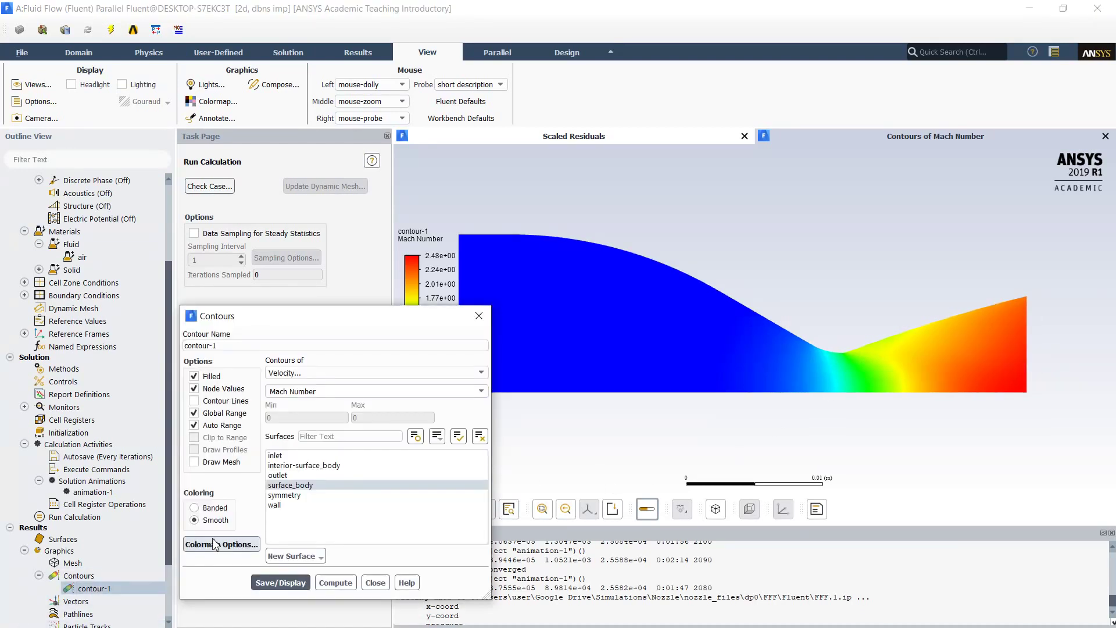
pyautogui.click(215, 544)
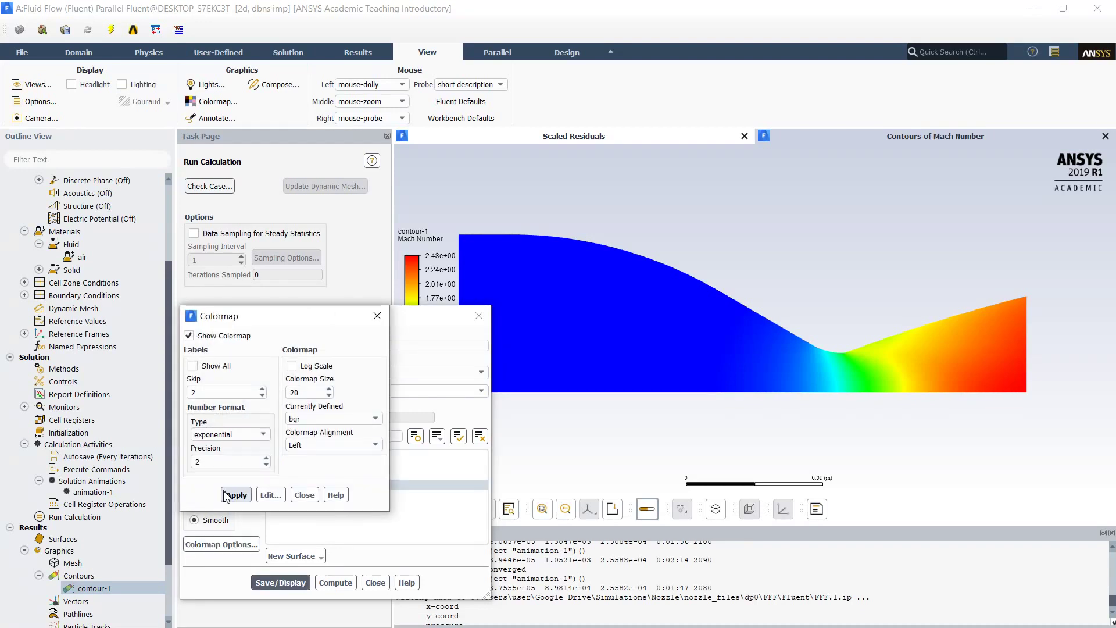
pyautogui.click(303, 368)
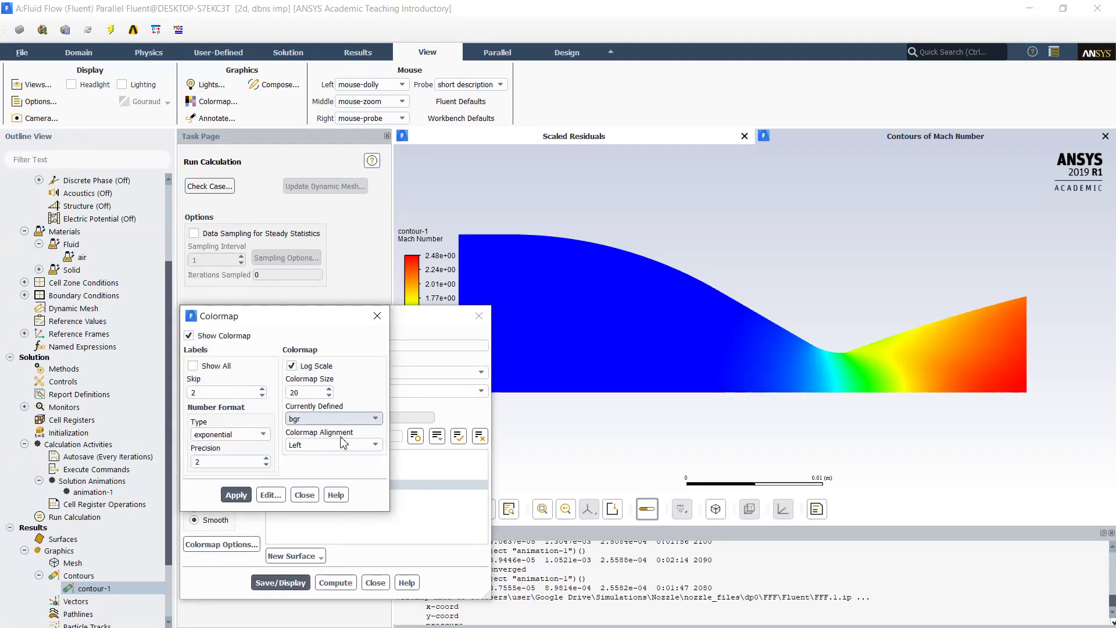
pyautogui.click(235, 495)
pyautogui.click(304, 494)
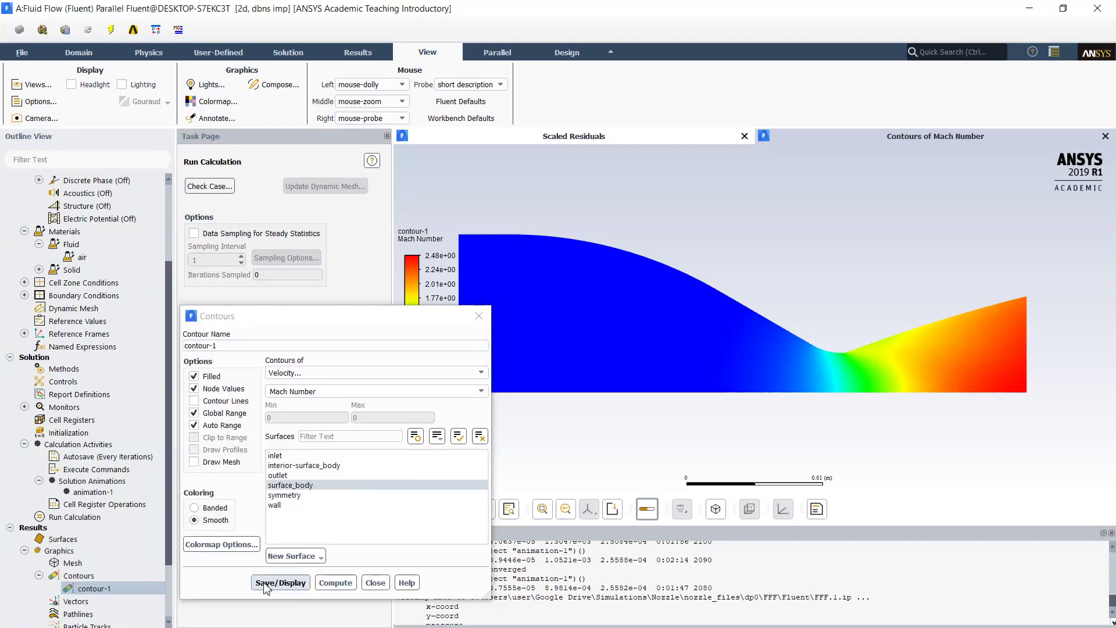
pyautogui.click(280, 583)
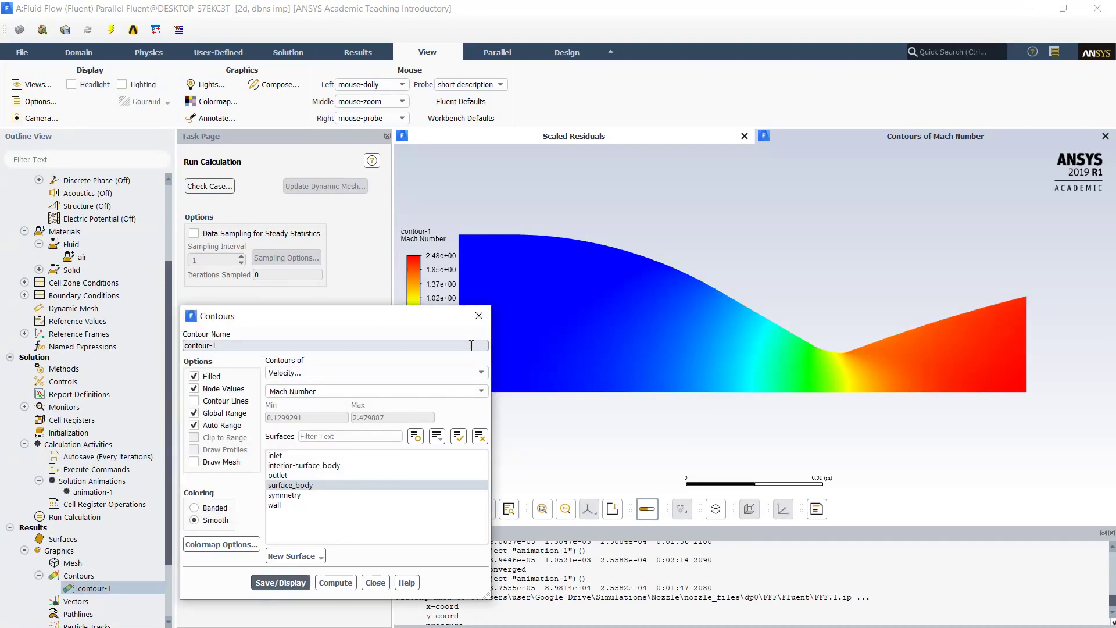
pyautogui.moveTo(418, 320); pyautogui.dragTo(263, 346)
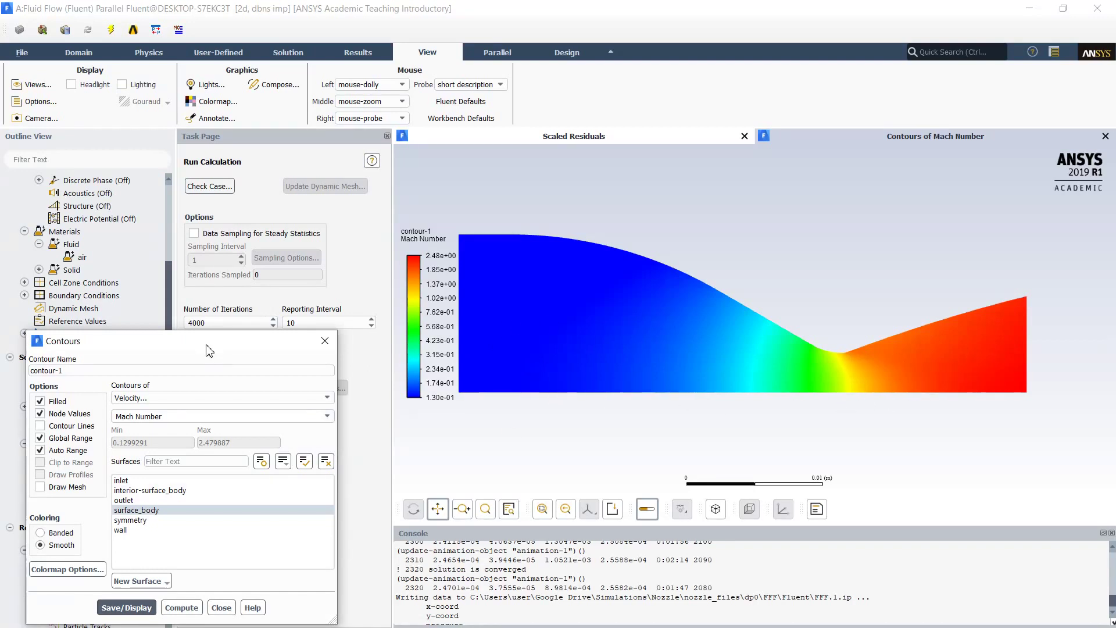
pyautogui.moveTo(208, 341); pyautogui.dragTo(259, 214)
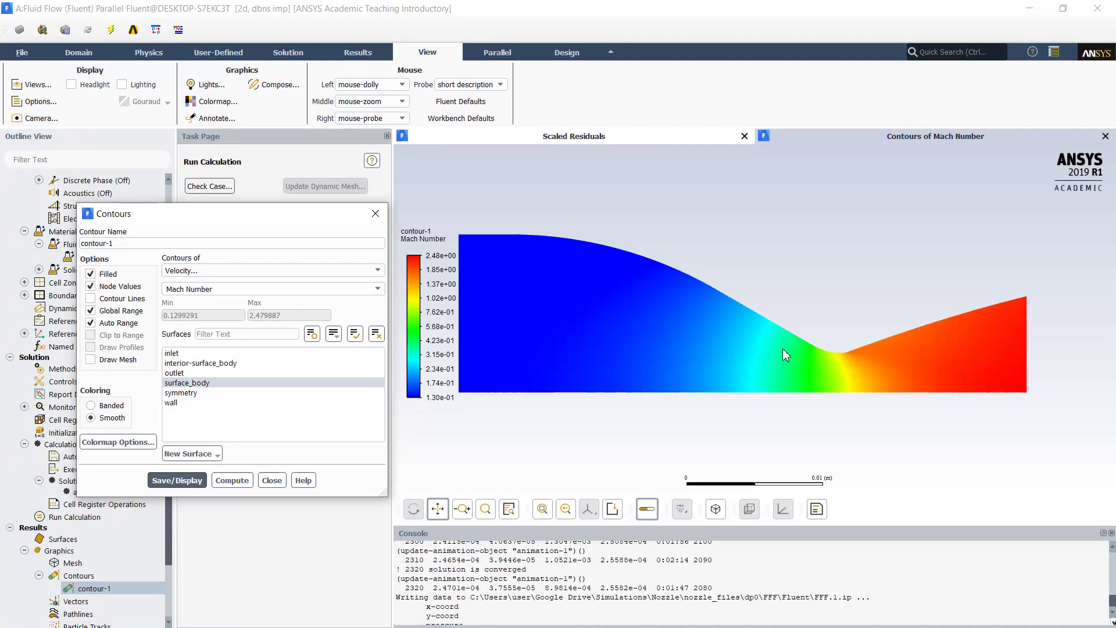
# Display a new contour-2 of static pressure, about 1.98e+05 to 4.94e+06 Pa.
pyautogui.click(271, 481)
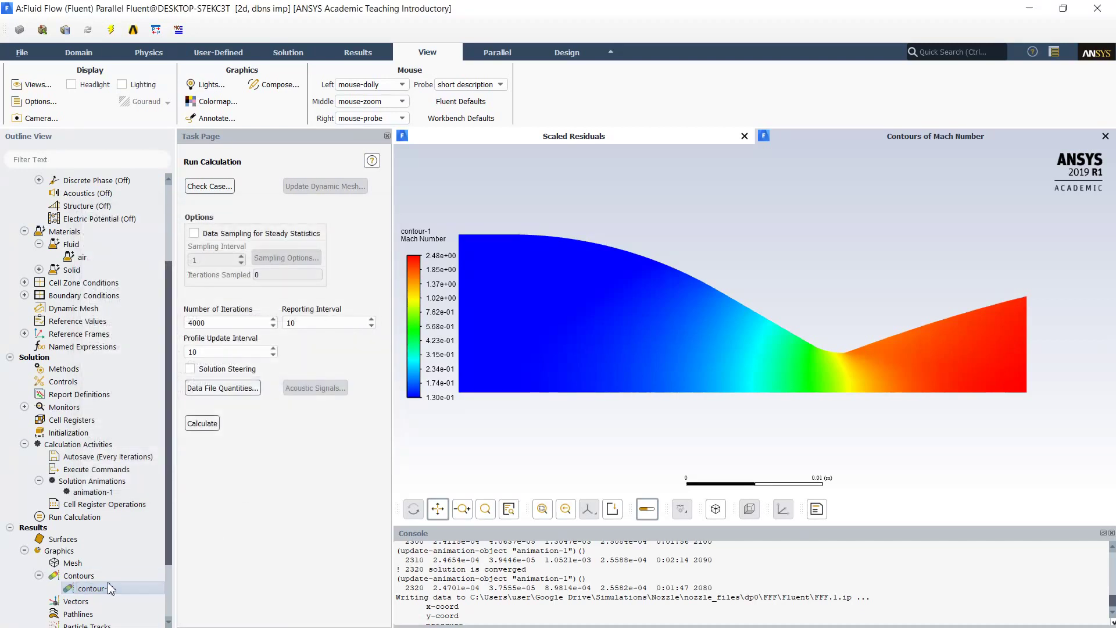
pyautogui.doubleClick(90, 576)
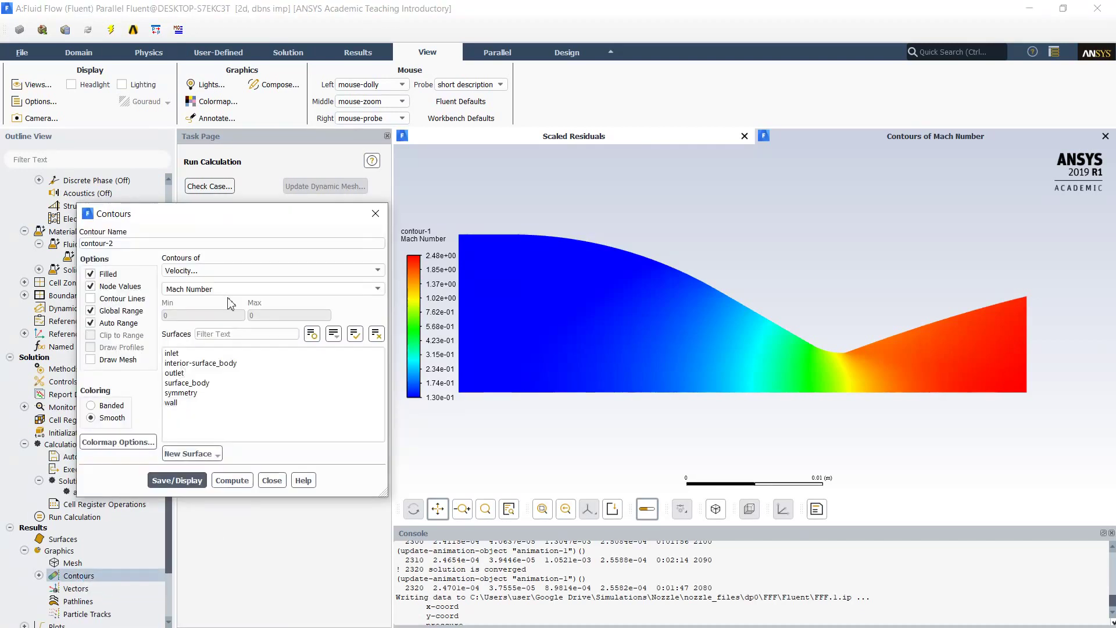
pyautogui.click(336, 271)
pyautogui.click(254, 283)
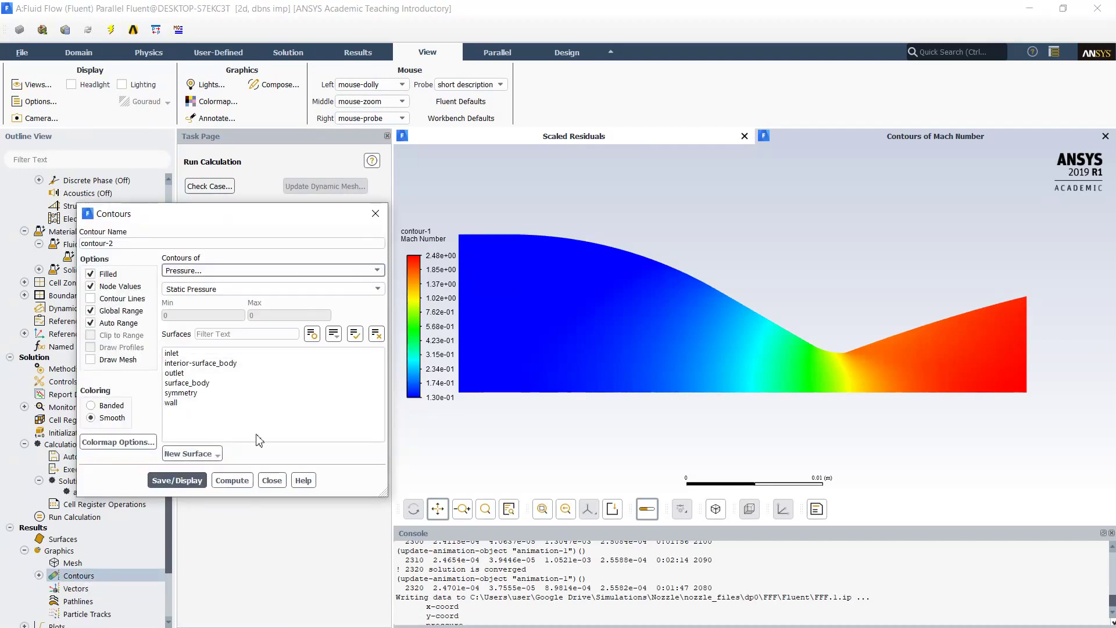
pyautogui.click(178, 480)
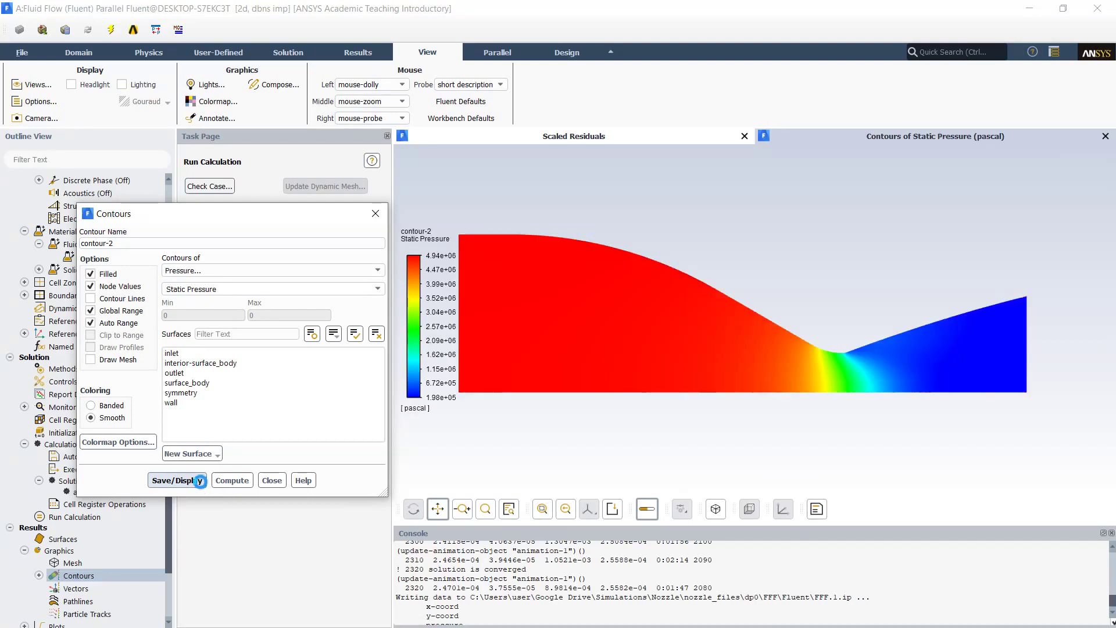
pyautogui.click(271, 480)
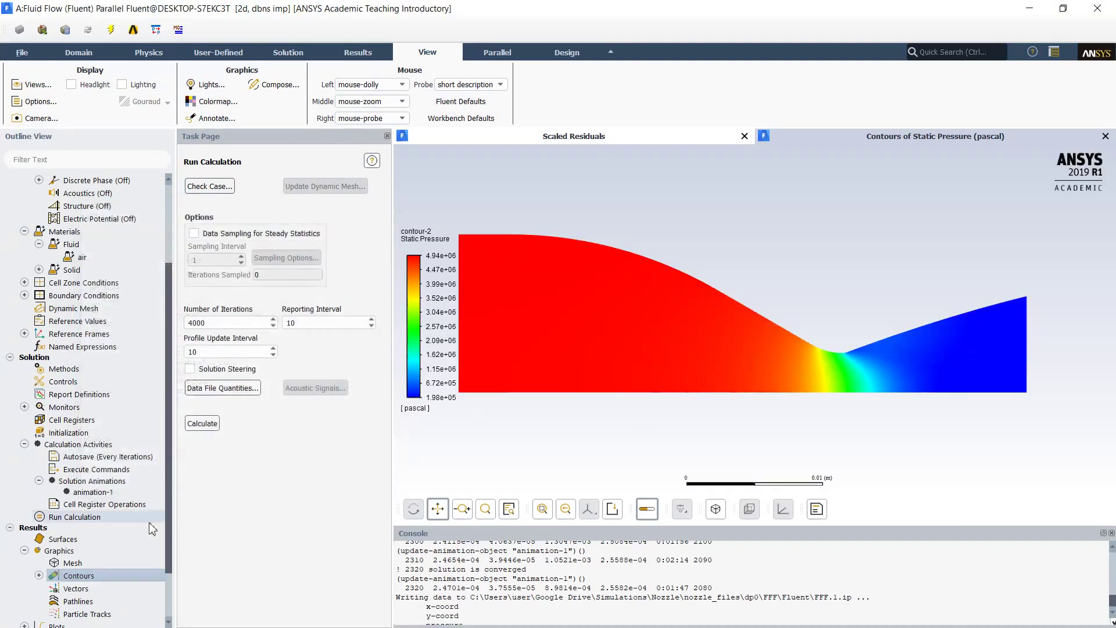
pyautogui.scroll(-2, 153, 488)
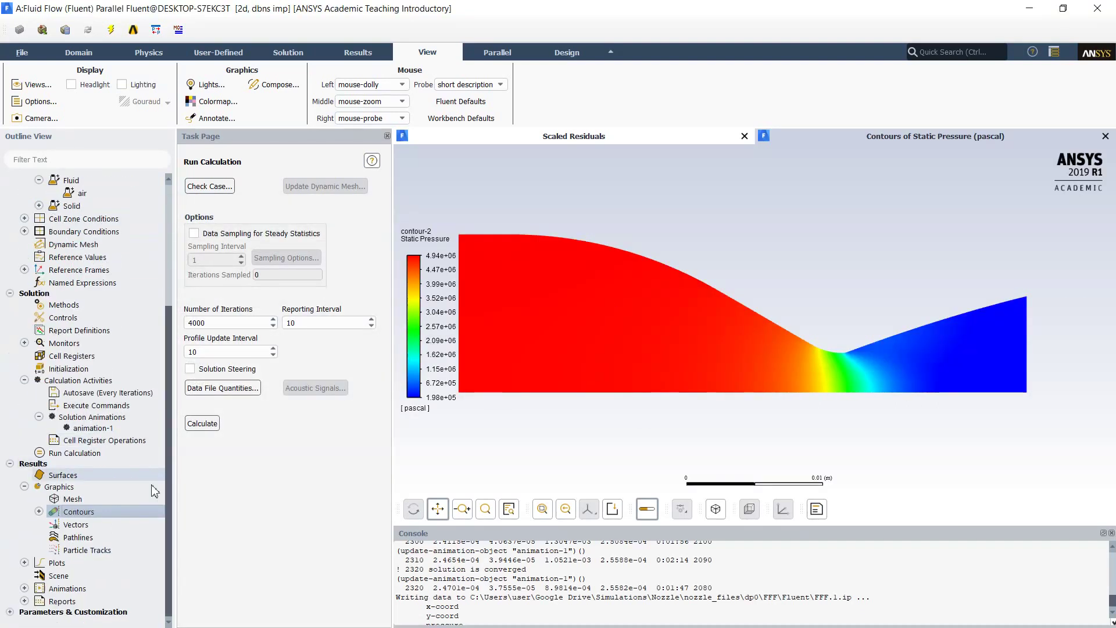
# Display pathlines-1 released from the inlet surface, coloured by static pressure.
pyautogui.click(68, 543)
pyautogui.doubleClick(68, 543)
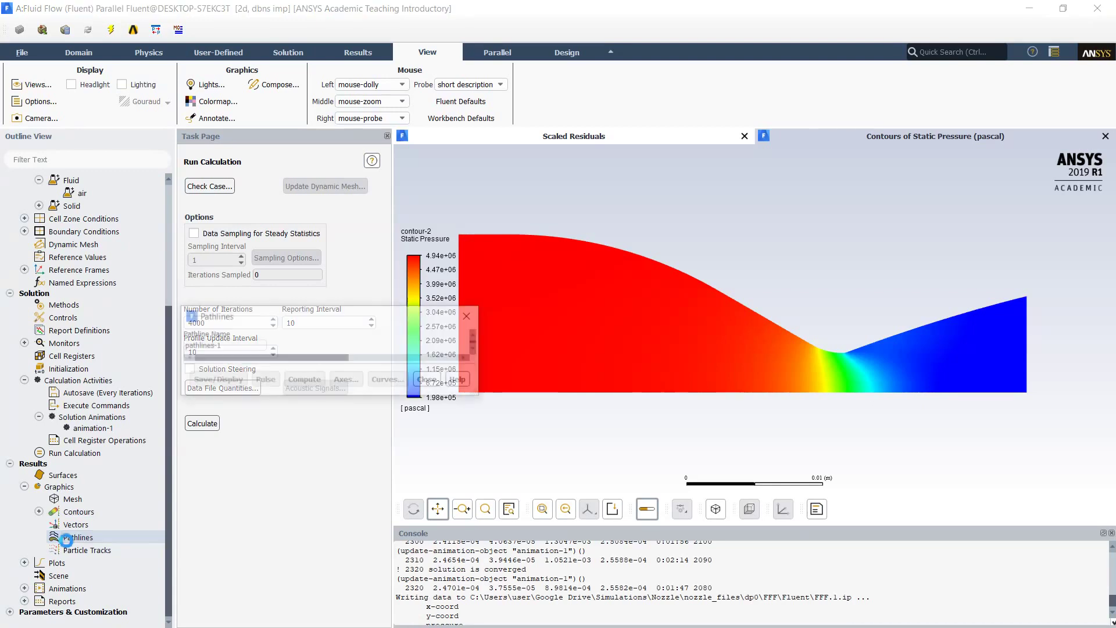
pyautogui.moveTo(263, 260); pyautogui.dragTo(193, 123)
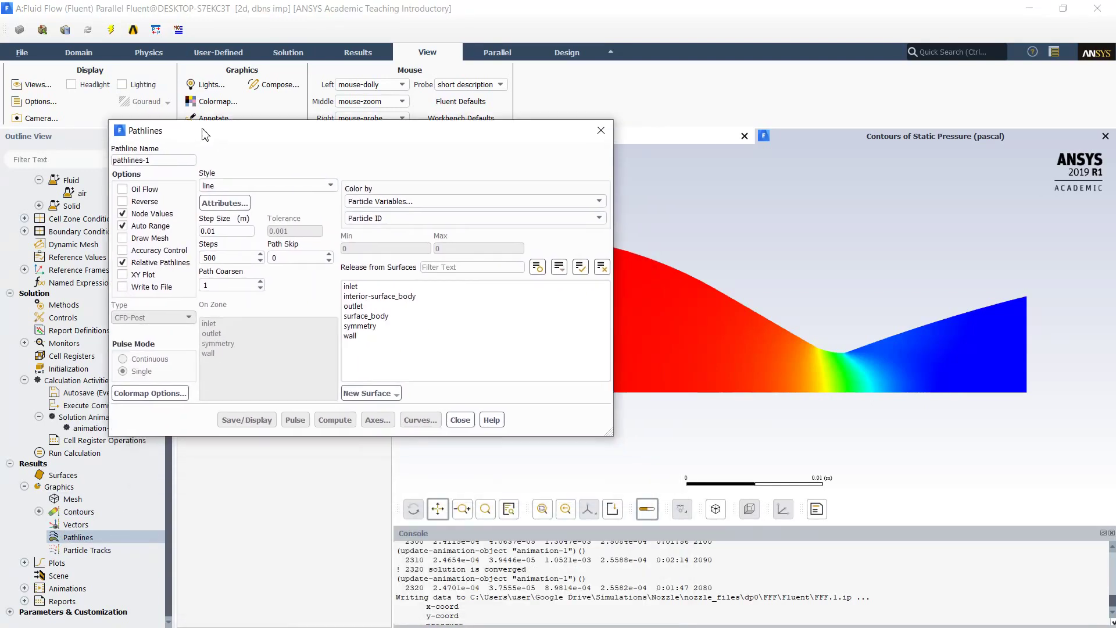
pyautogui.click(339, 281)
pyautogui.moveTo(428, 133); pyautogui.dragTo(327, 45)
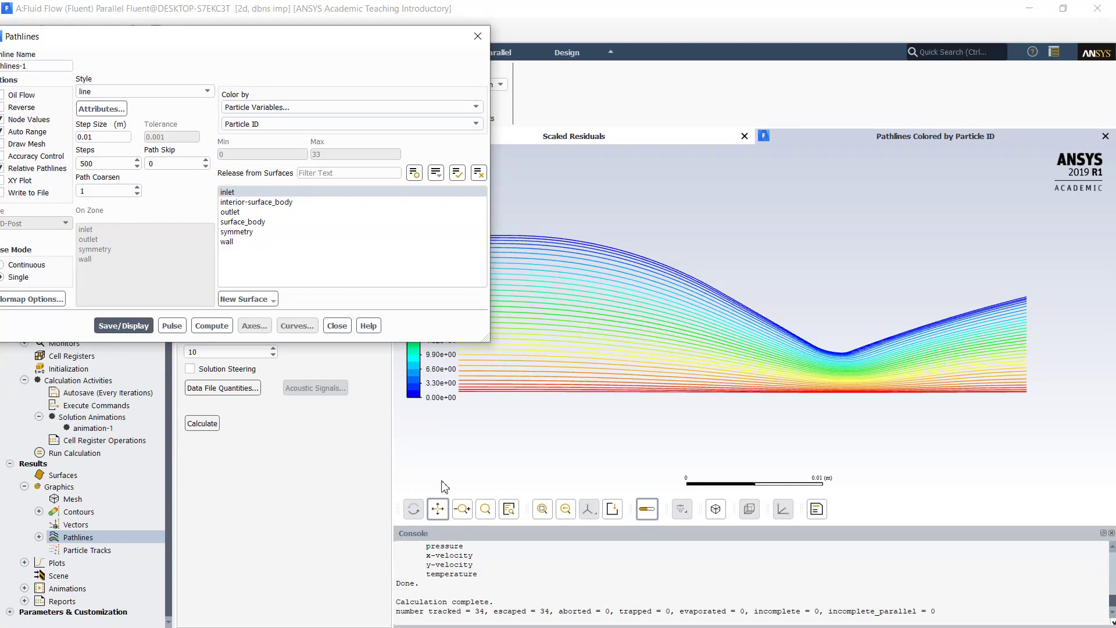
pyautogui.click(374, 107)
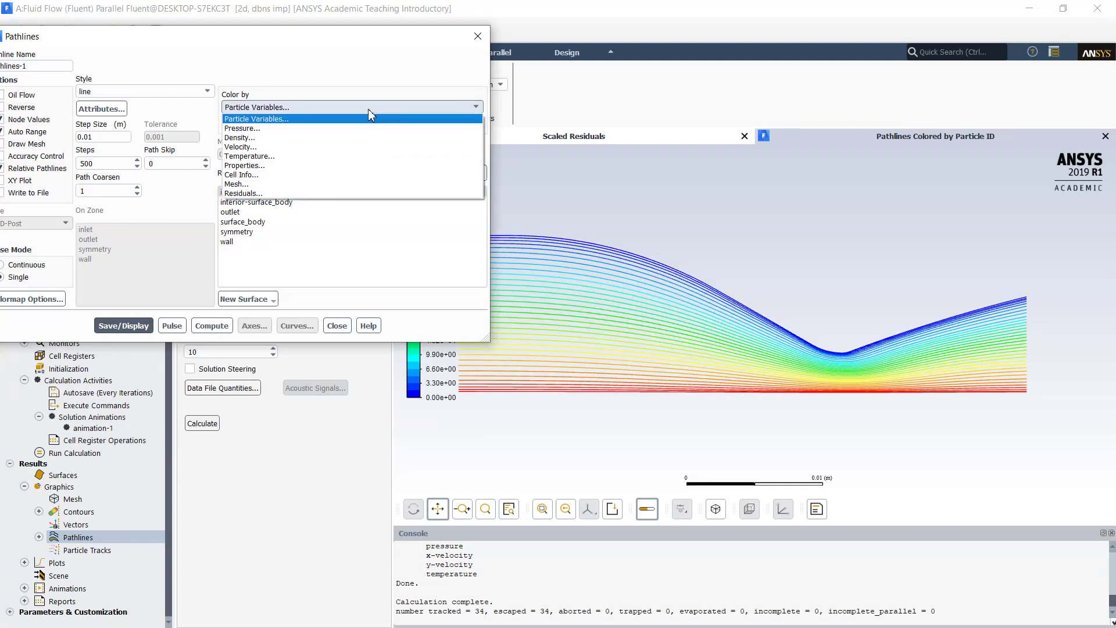
pyautogui.click(263, 128)
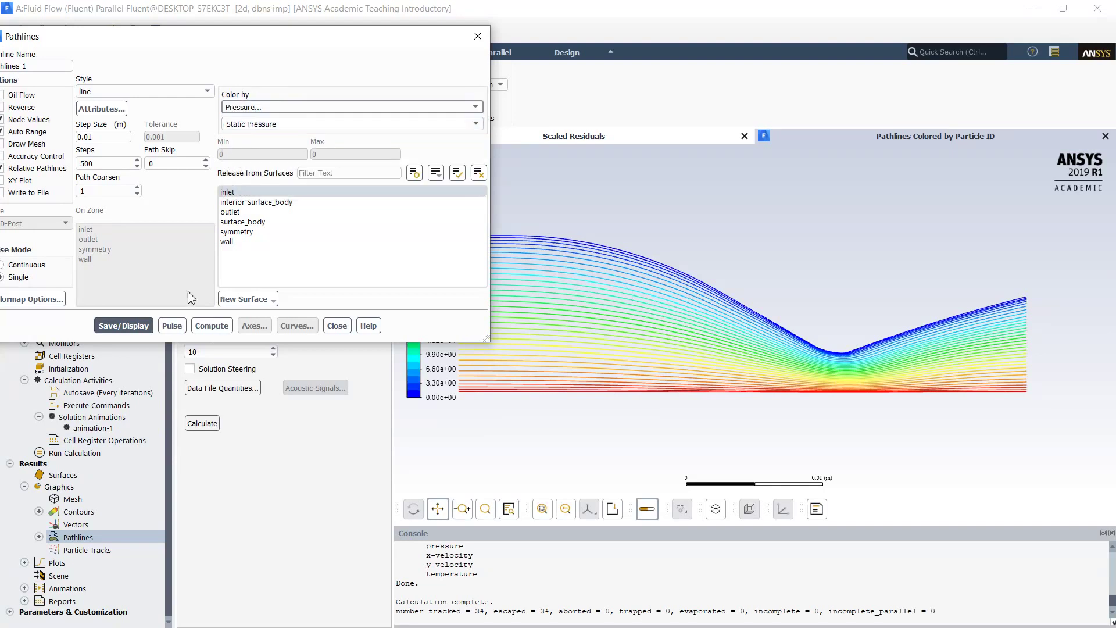
pyautogui.click(123, 327)
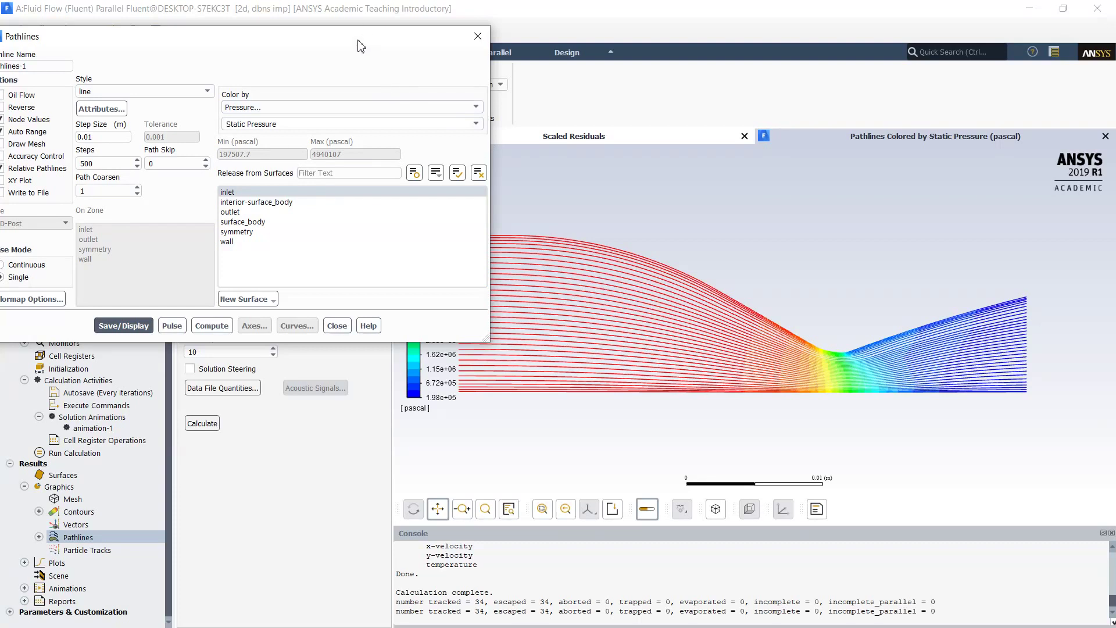
pyautogui.moveTo(357, 43); pyautogui.dragTo(416, 458)
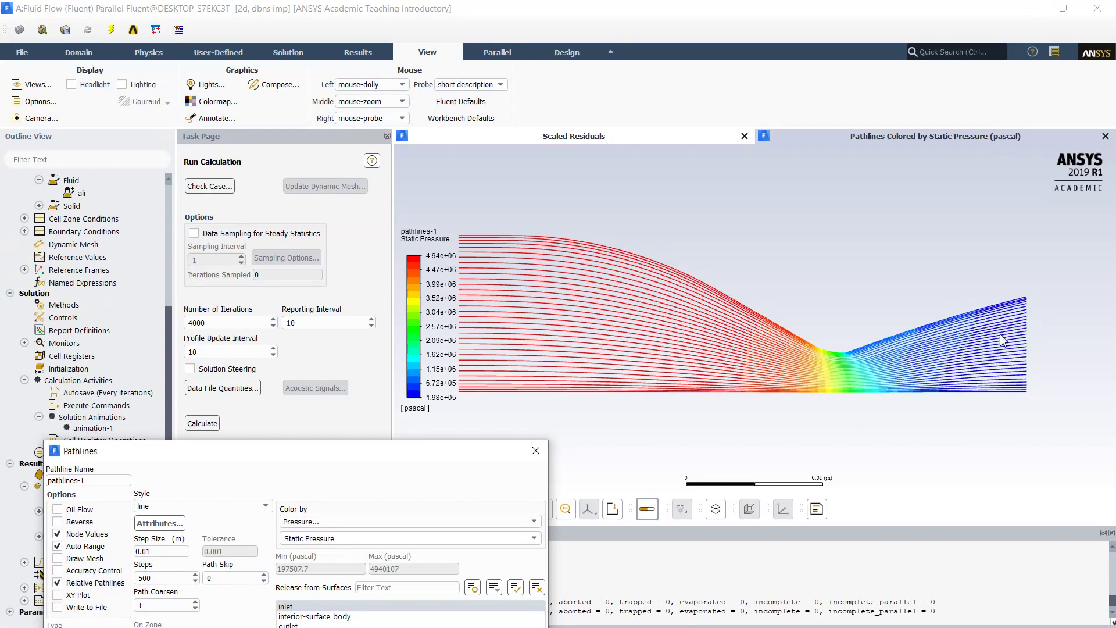
pyautogui.scroll(2, 923, 358)
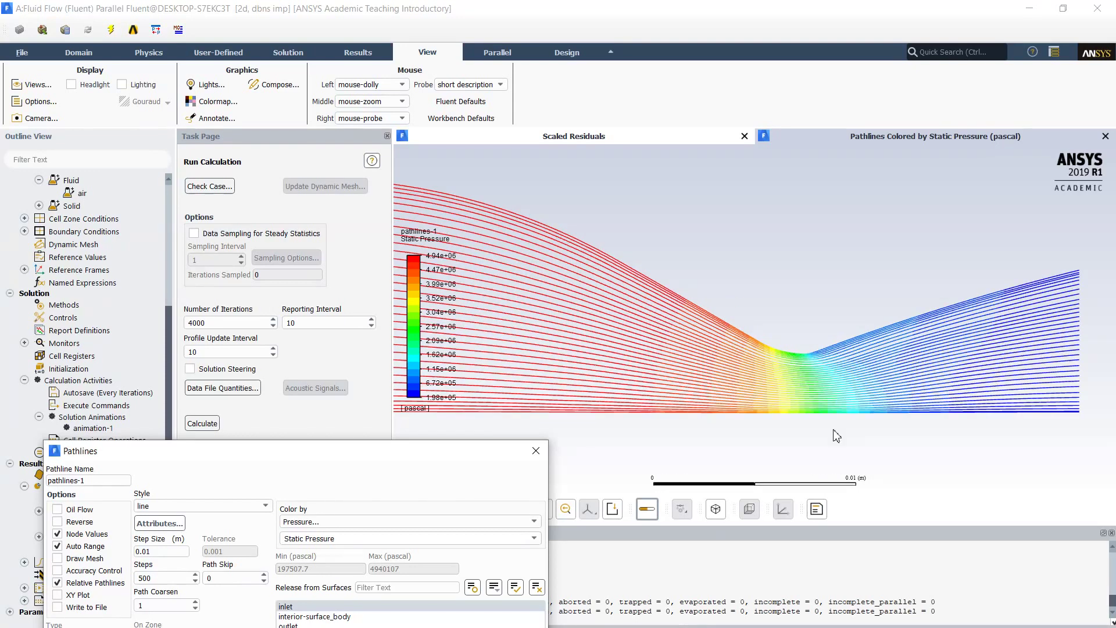
pyautogui.scroll(-2, 715, 469)
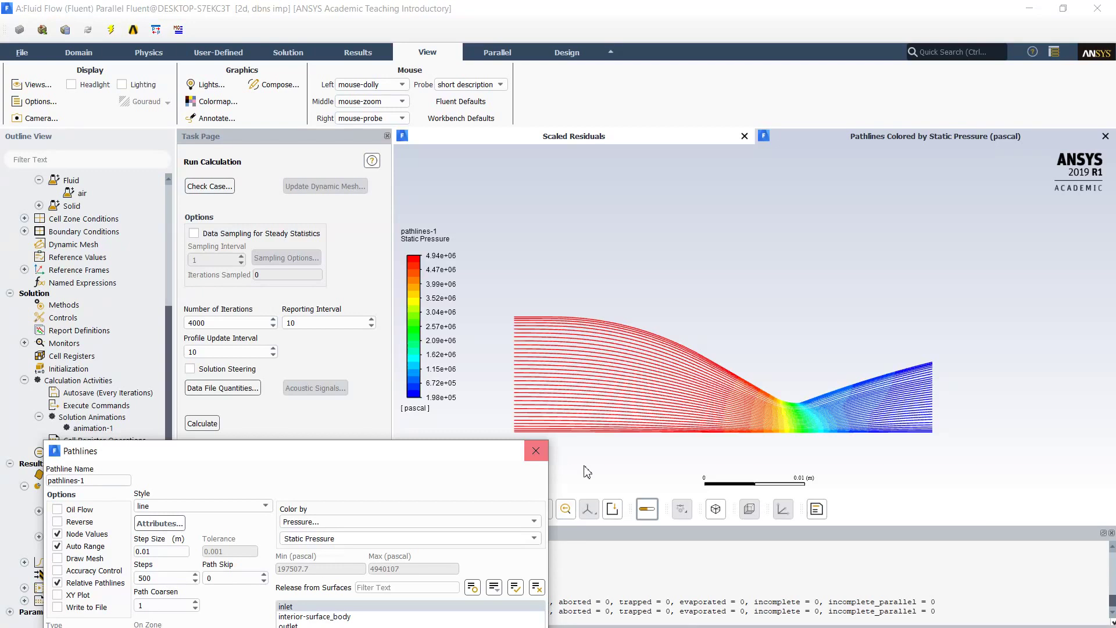
pyautogui.scroll(-1, 587, 472)
pyautogui.scroll(1, 586, 472)
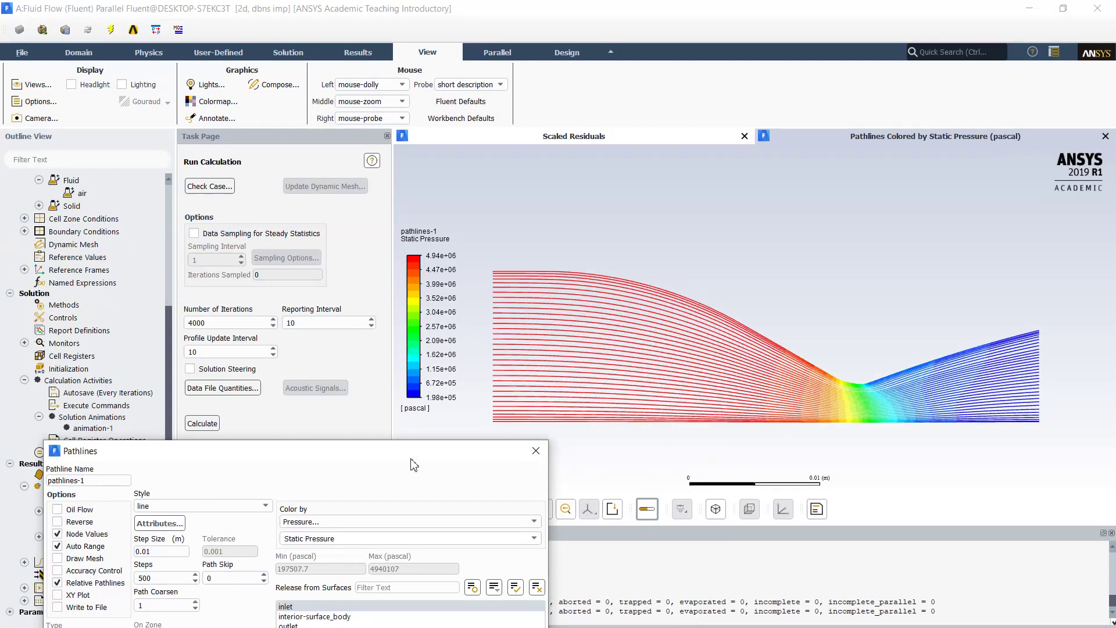
pyautogui.moveTo(413, 457); pyautogui.dragTo(336, 187)
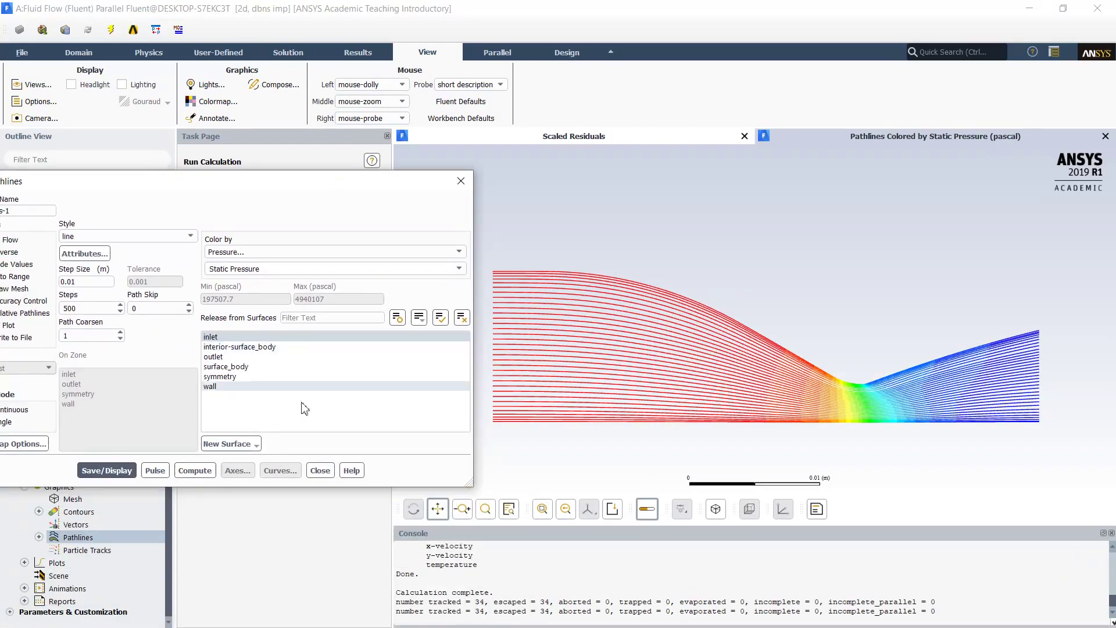
# Plot static pressure against X position along the symmetry axis.
pyautogui.click(327, 471)
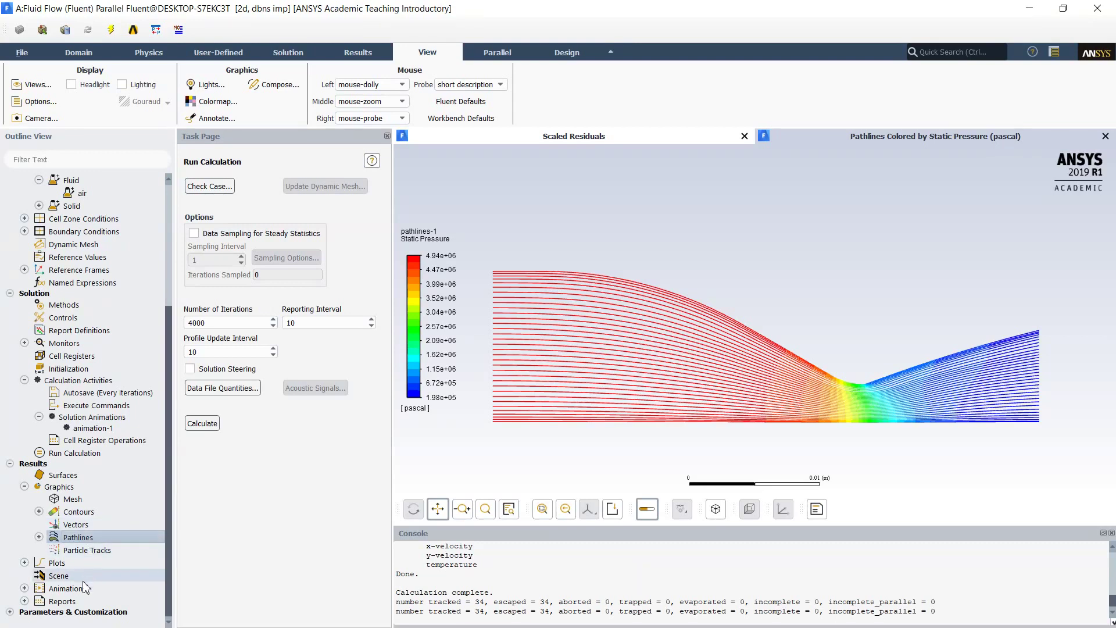
pyautogui.click(24, 564)
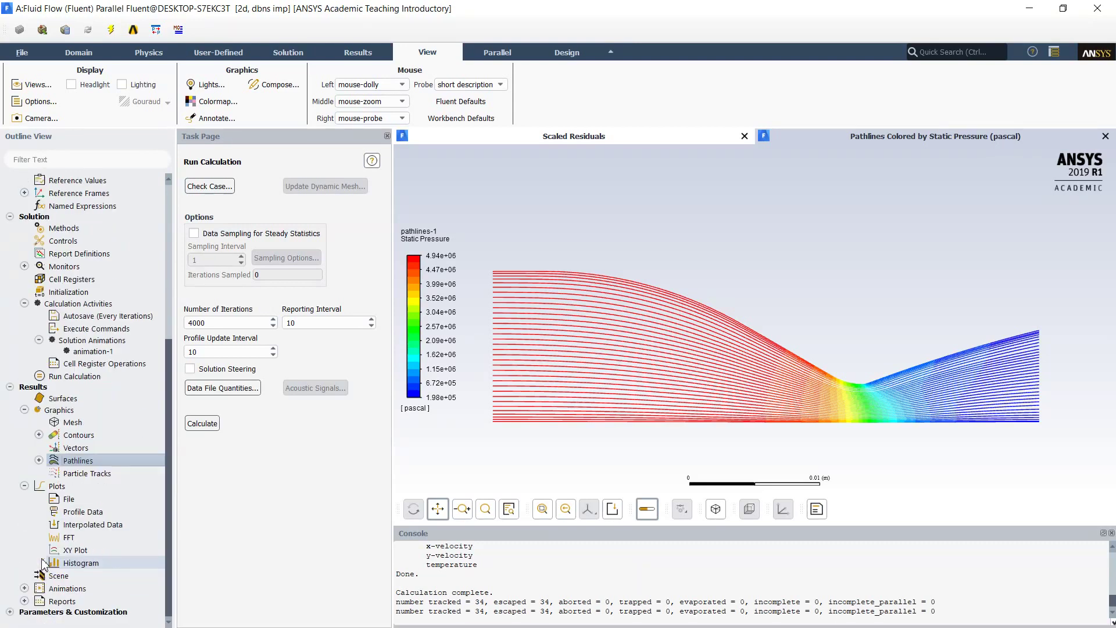
pyautogui.doubleClick(86, 552)
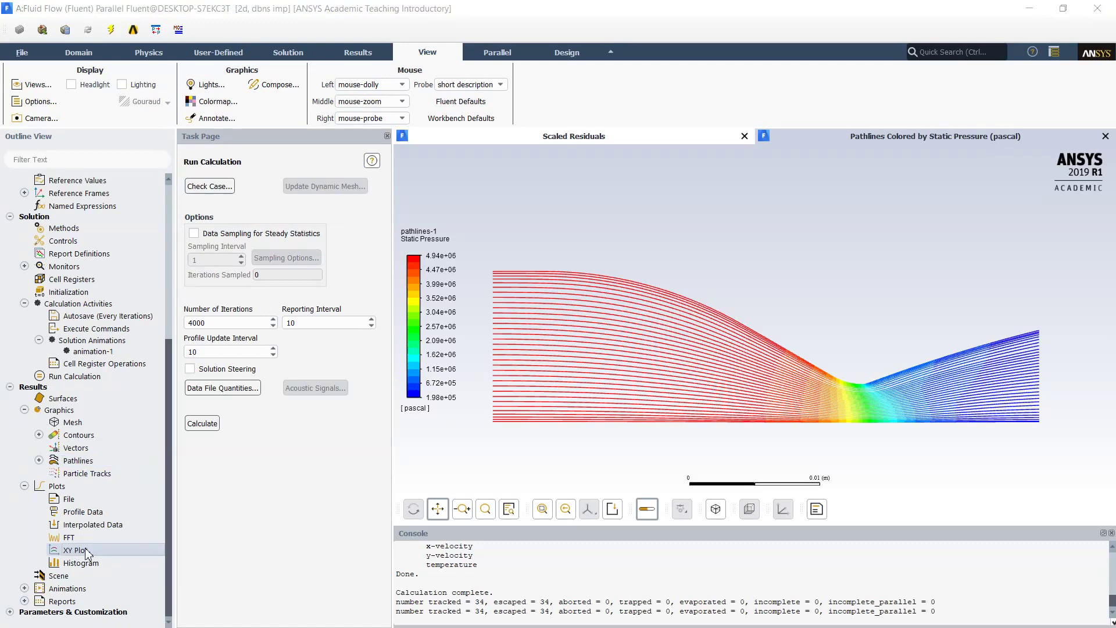
pyautogui.moveTo(337, 314); pyautogui.dragTo(262, 165)
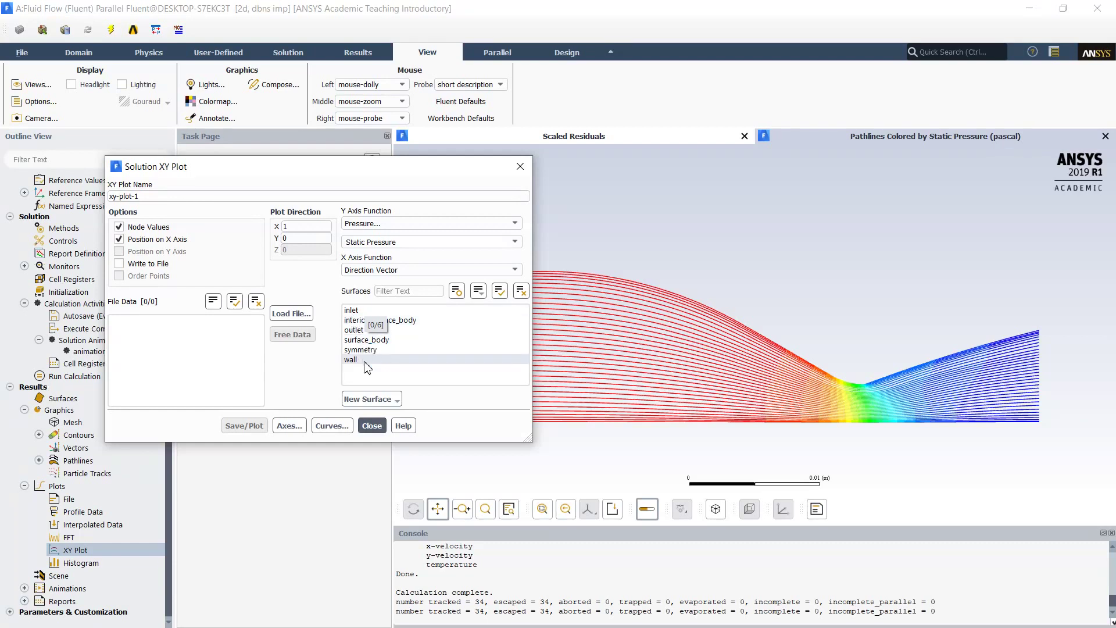
pyautogui.click(366, 350)
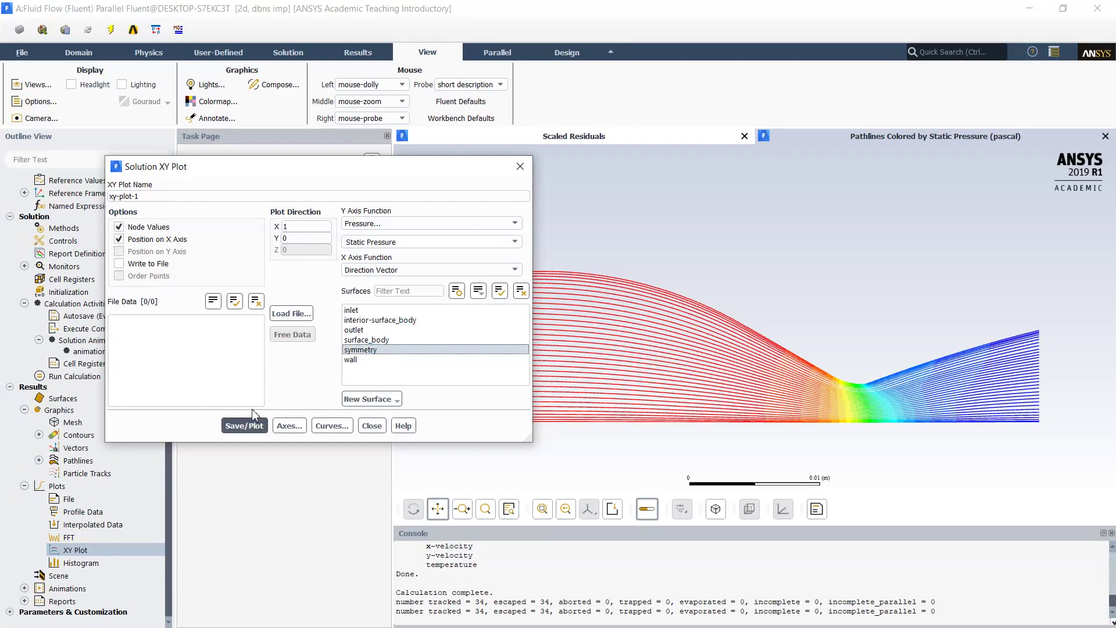
pyautogui.click(245, 427)
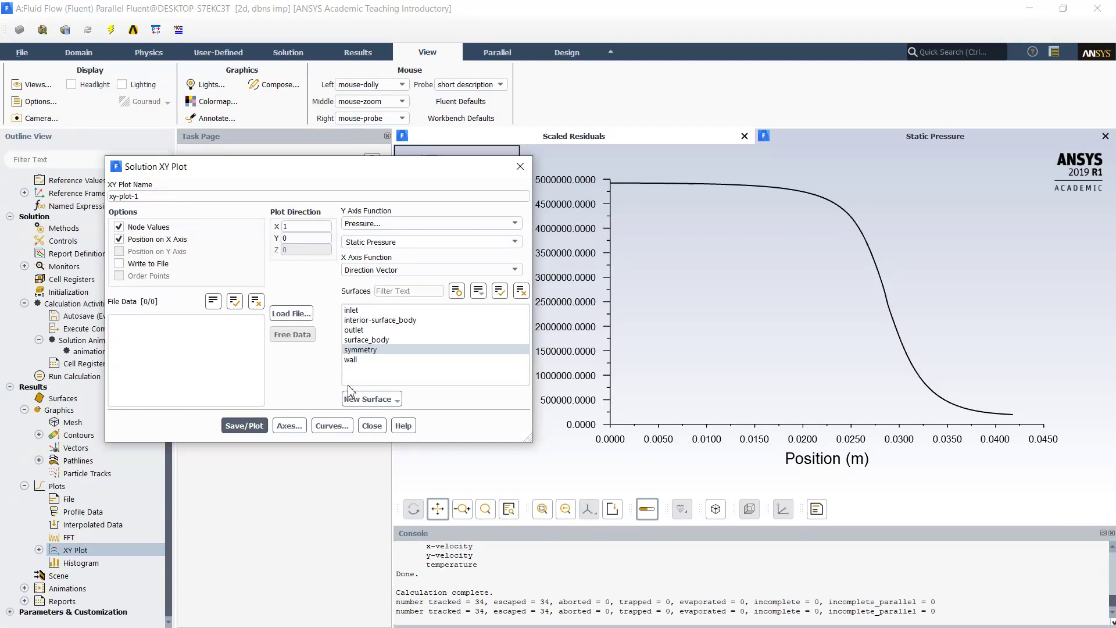
# Add the wall curve to the static pressure XY plot.
pyautogui.click(358, 366)
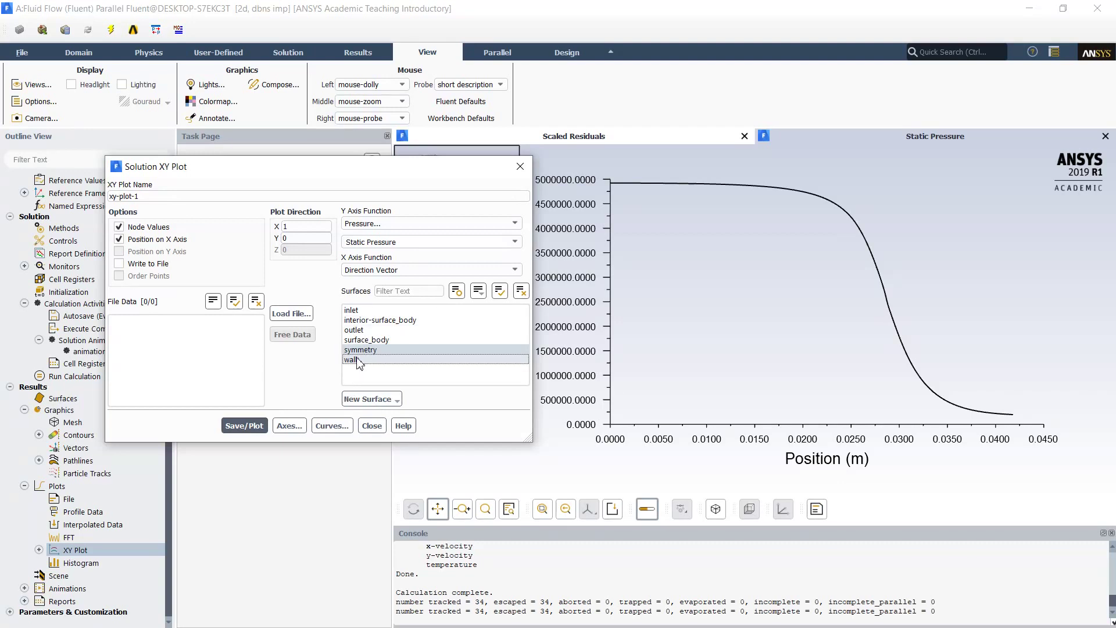
pyautogui.click(244, 426)
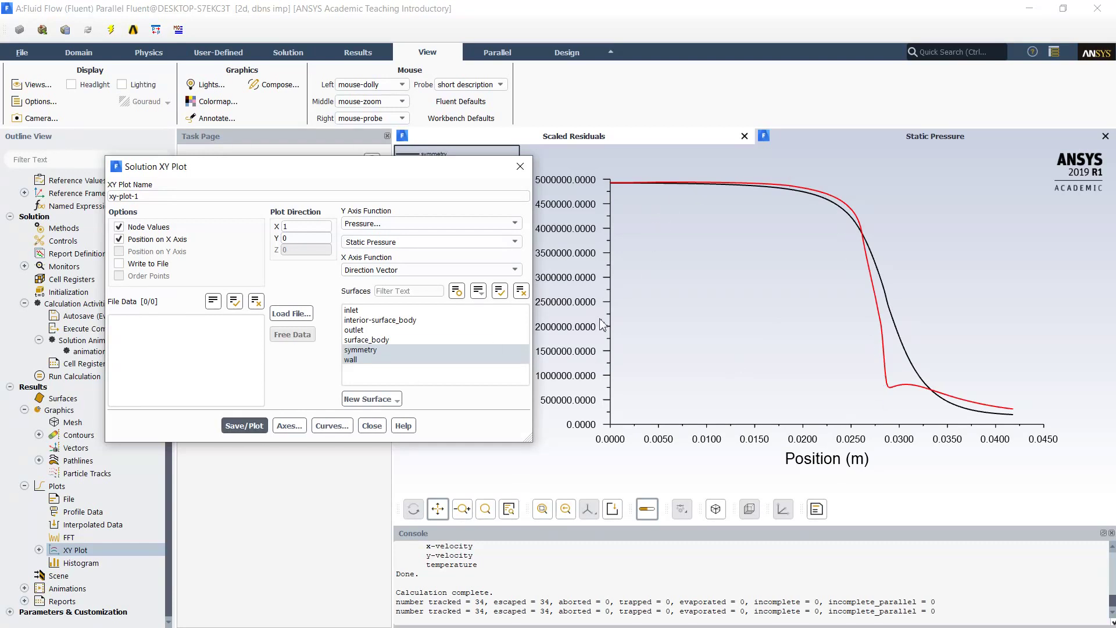
pyautogui.moveTo(400, 186); pyautogui.dragTo(378, 226)
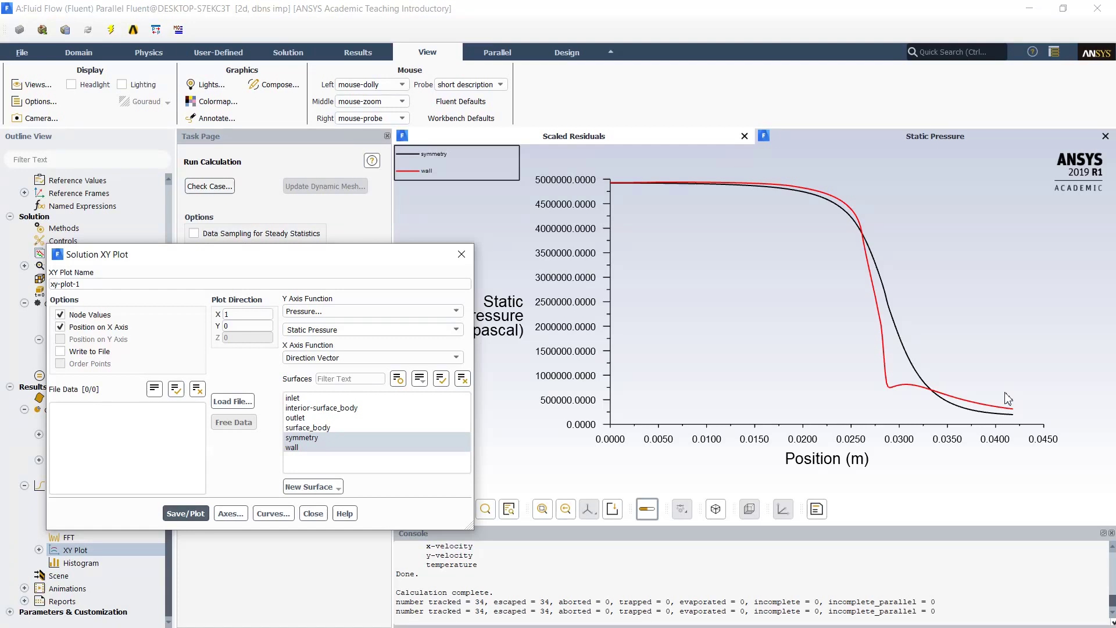
# Plot static pressure for the outlet only (about 2.0e+05–3.1e+05 Pa) and close the settings.
pyautogui.click(315, 439)
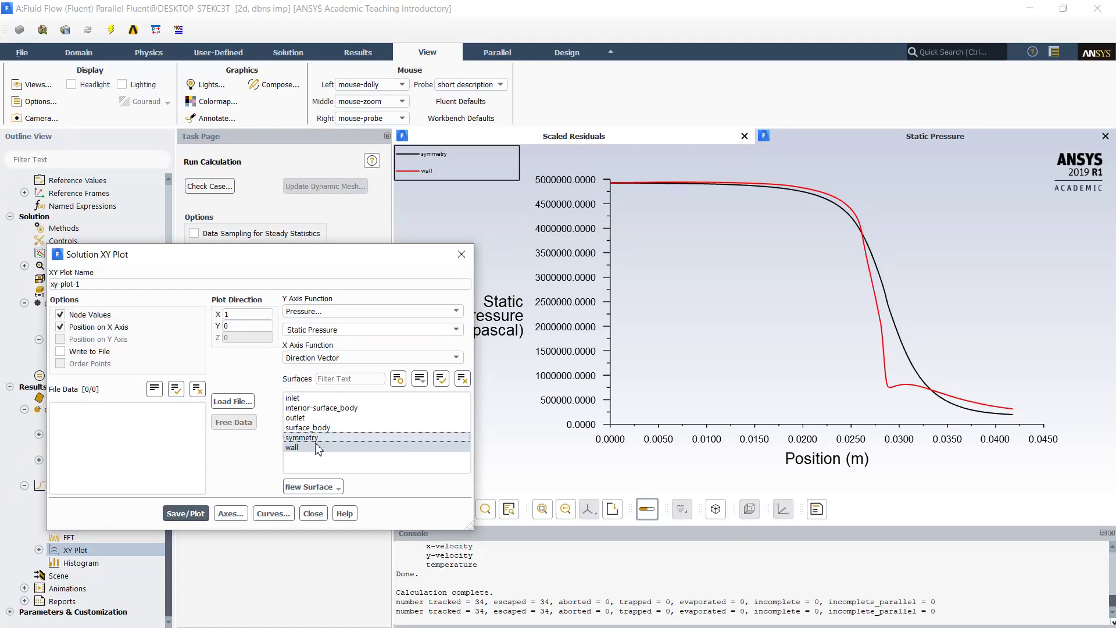
pyautogui.click(296, 398)
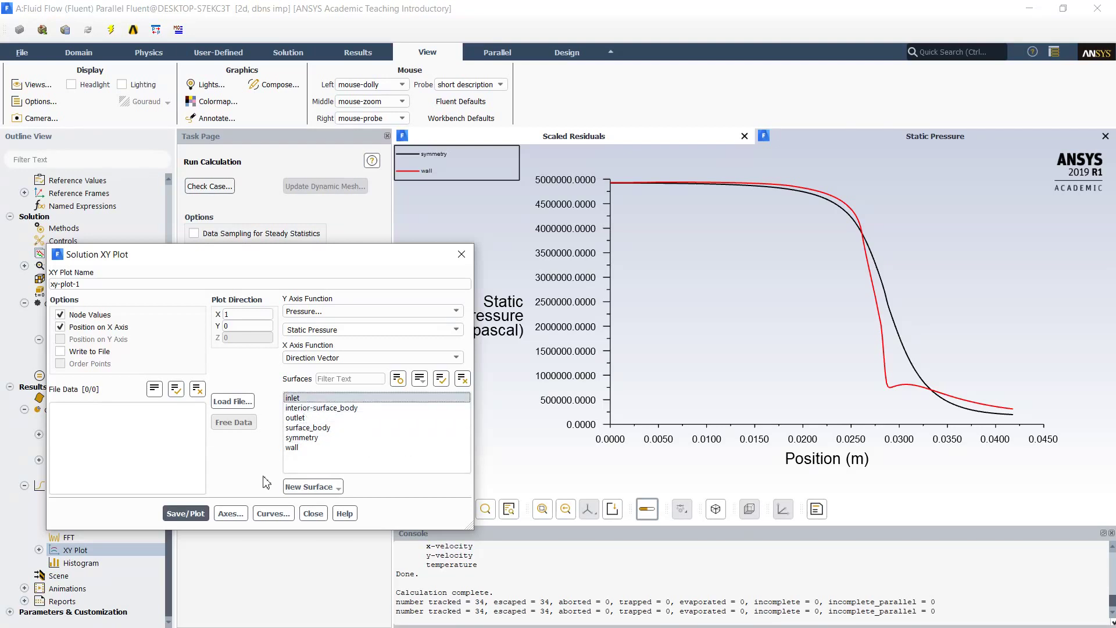
pyautogui.click(312, 408)
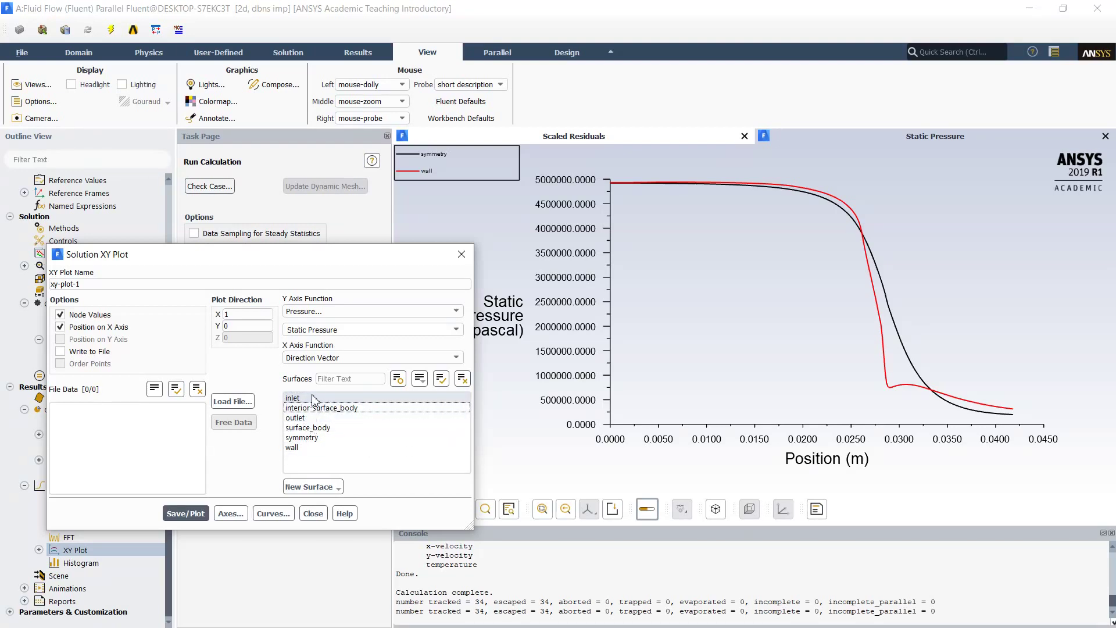
pyautogui.click(316, 398)
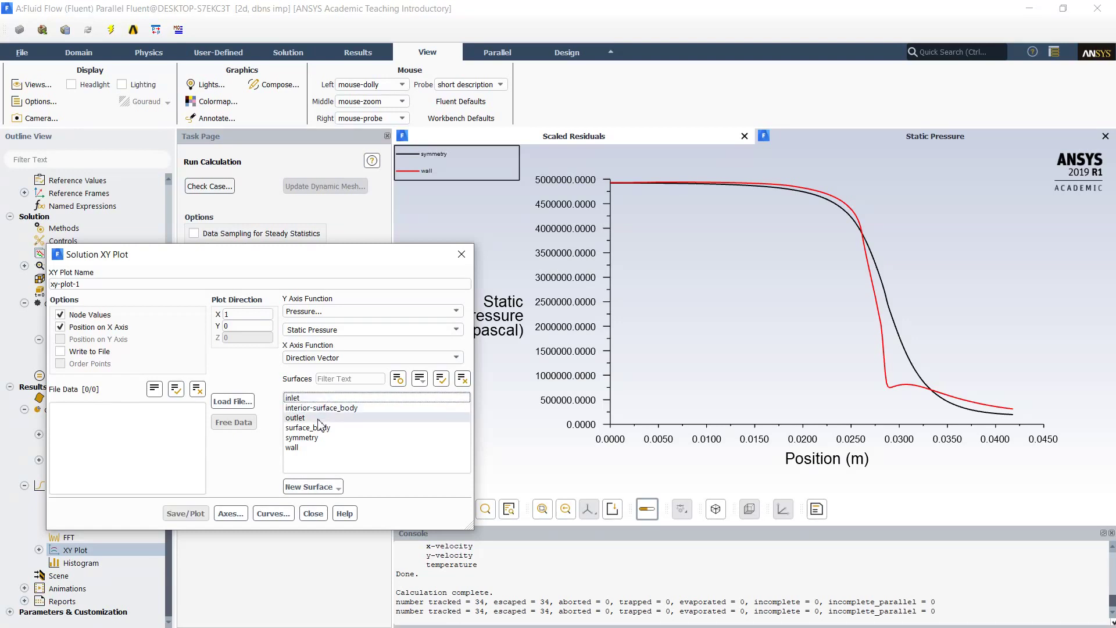
pyautogui.click(301, 418)
pyautogui.click(187, 513)
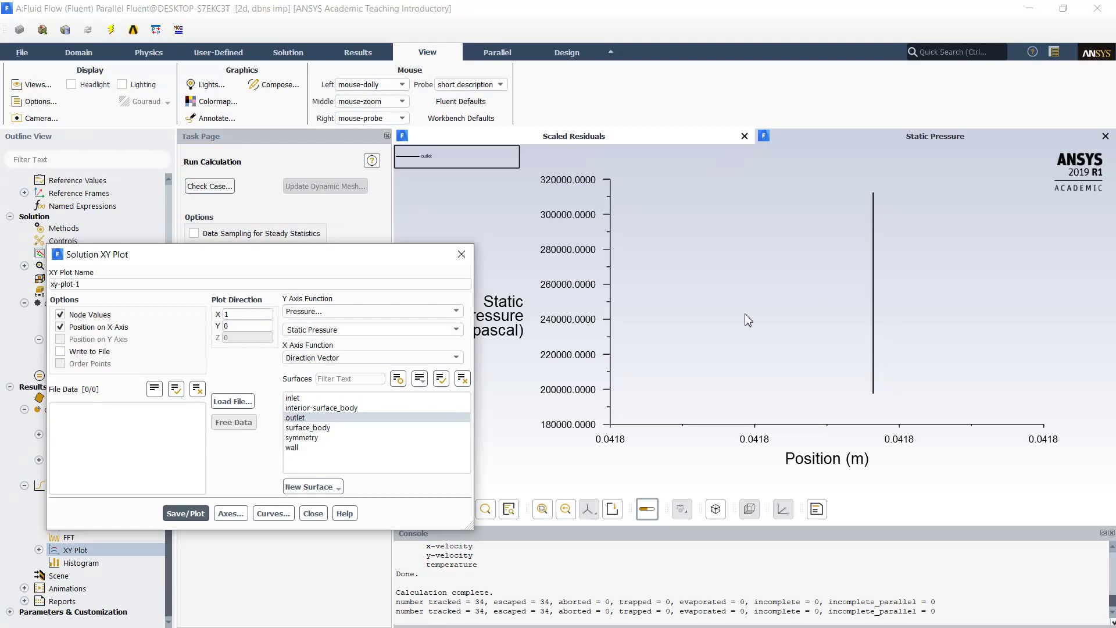
pyautogui.click(470, 261)
pyautogui.click(469, 259)
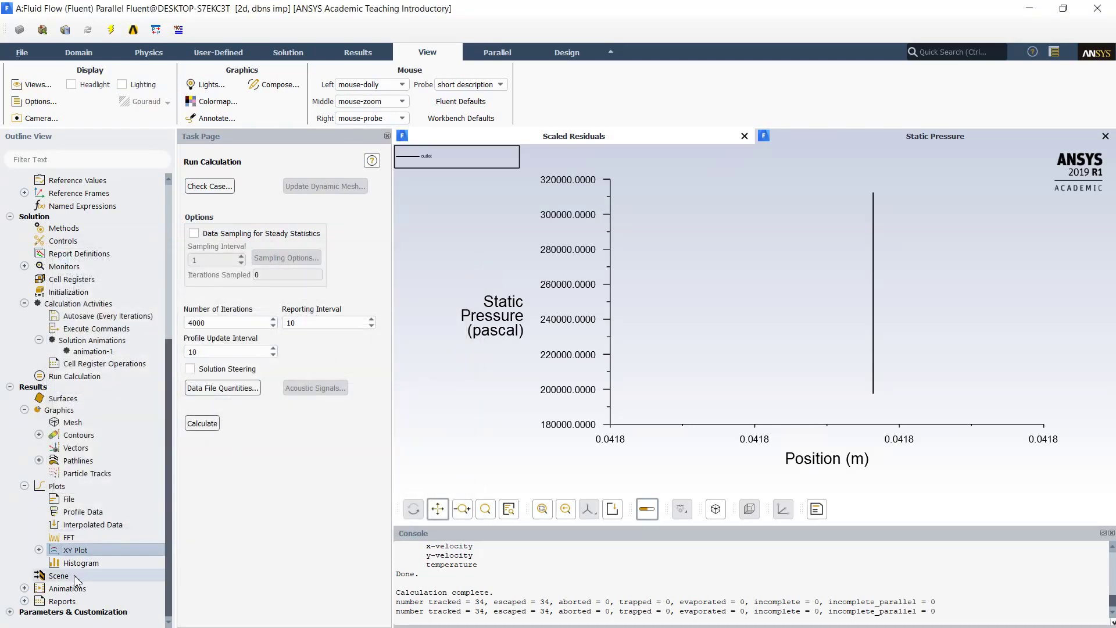
# Report the area-weighted average static pressure over the outlet surface: 251026.54 Pa.
pyautogui.click(24, 589)
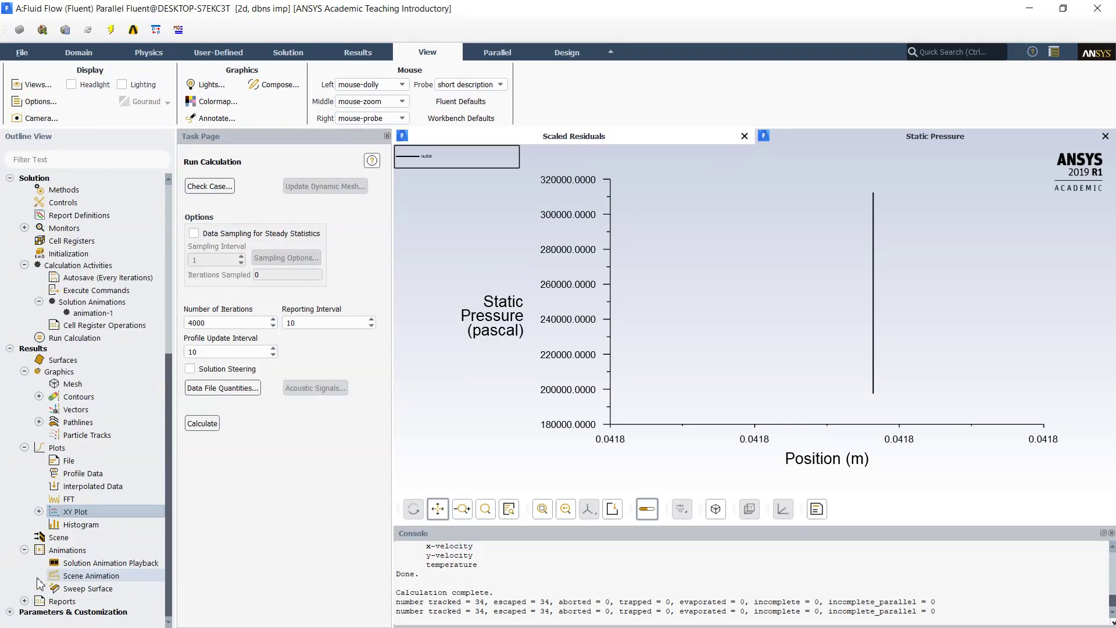
pyautogui.click(24, 601)
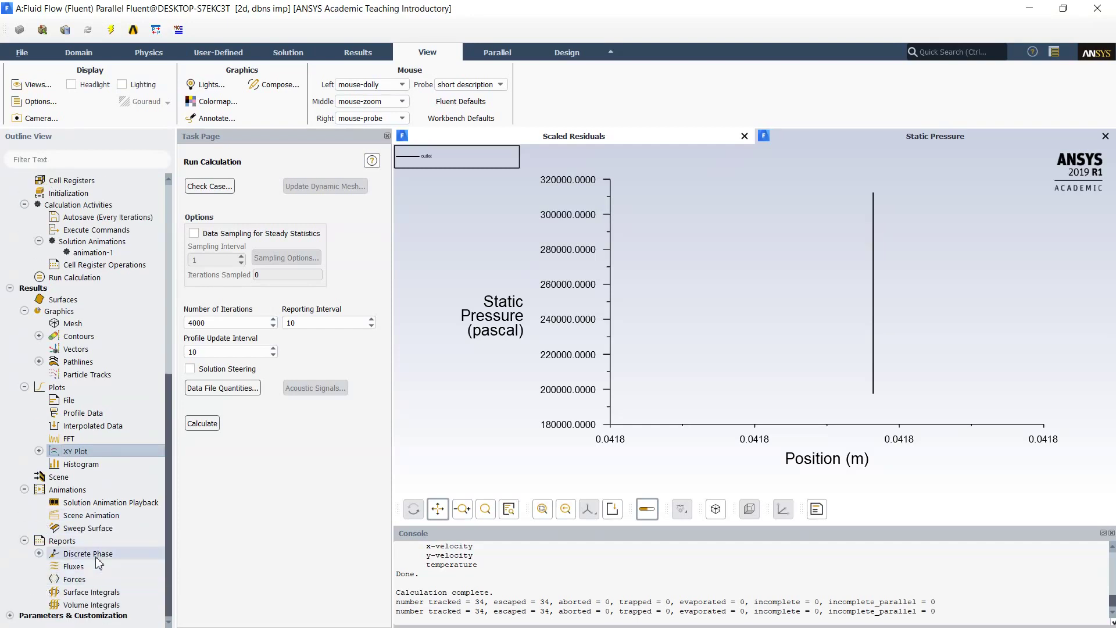
pyautogui.doubleClick(93, 592)
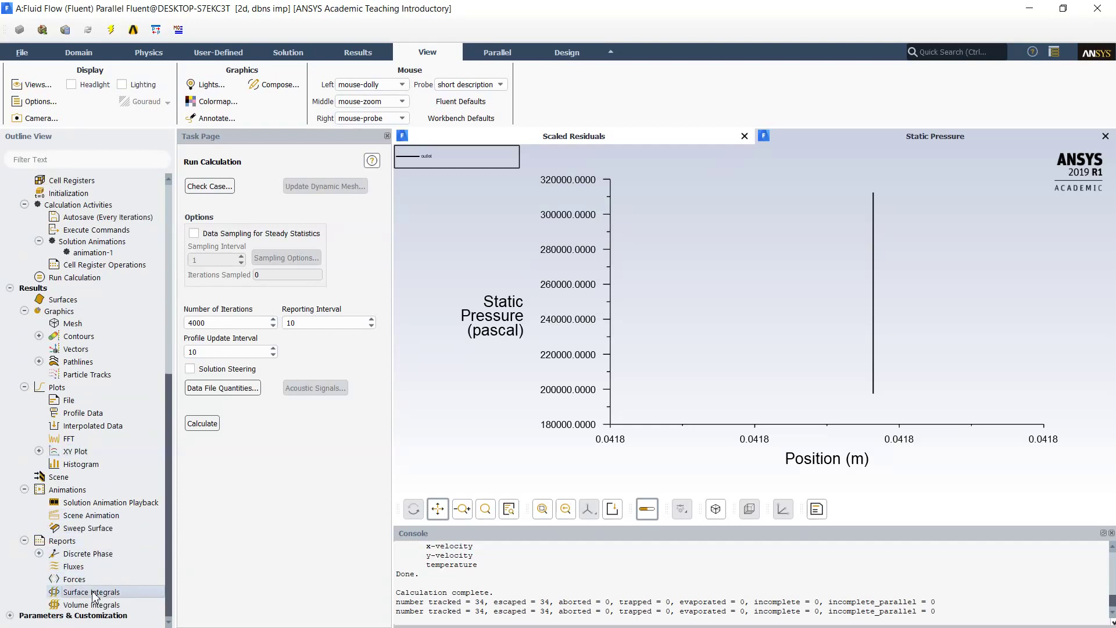
pyautogui.click(245, 347)
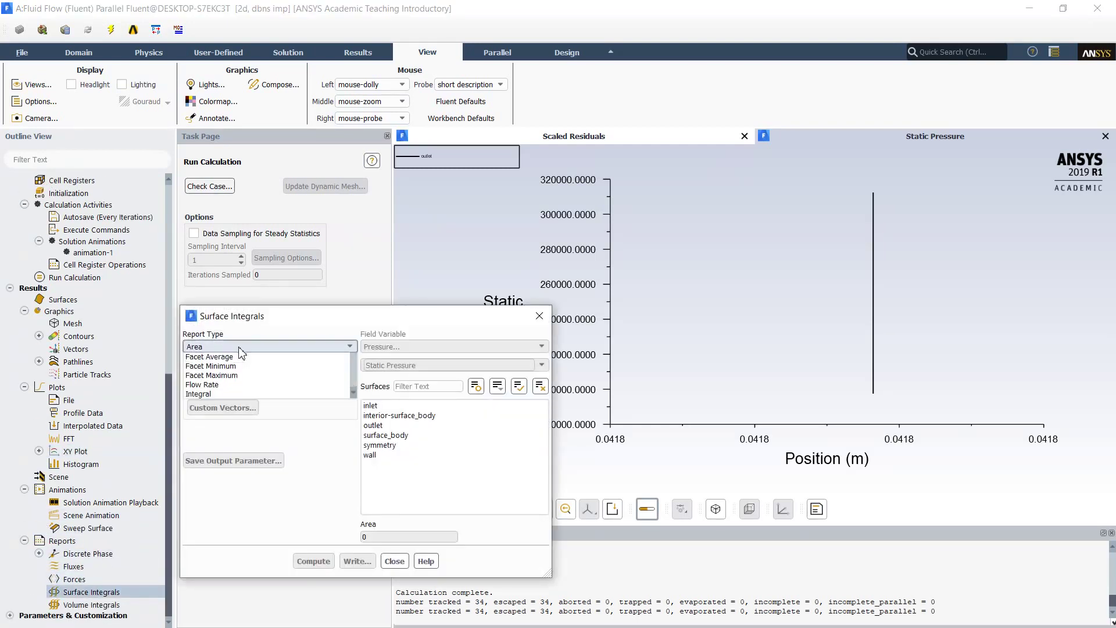
pyautogui.click(253, 368)
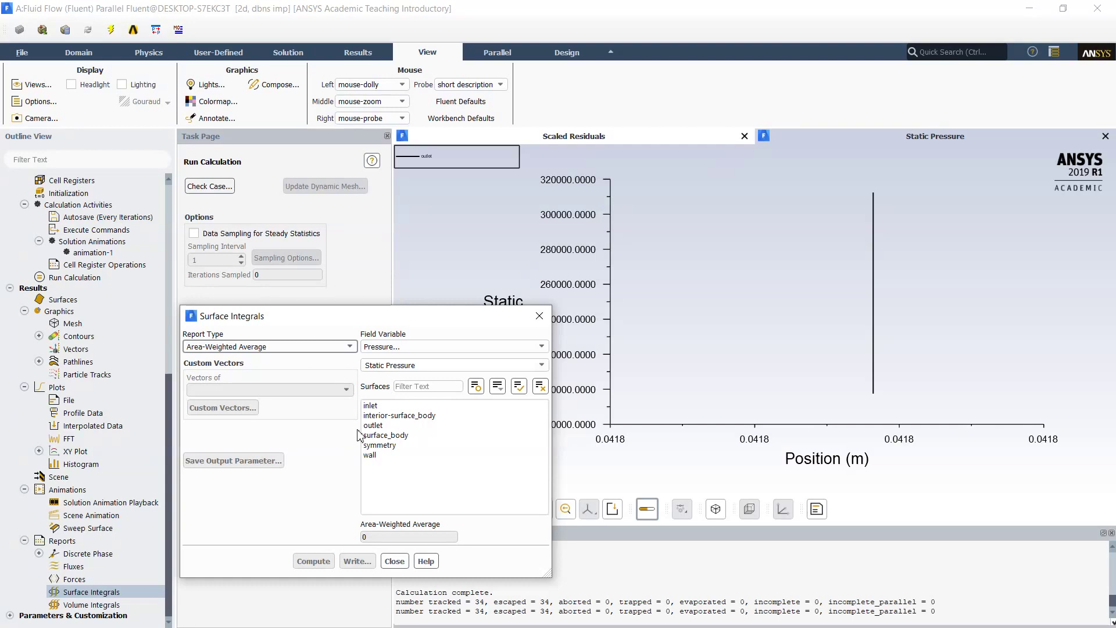
pyautogui.click(387, 425)
pyautogui.click(387, 425)
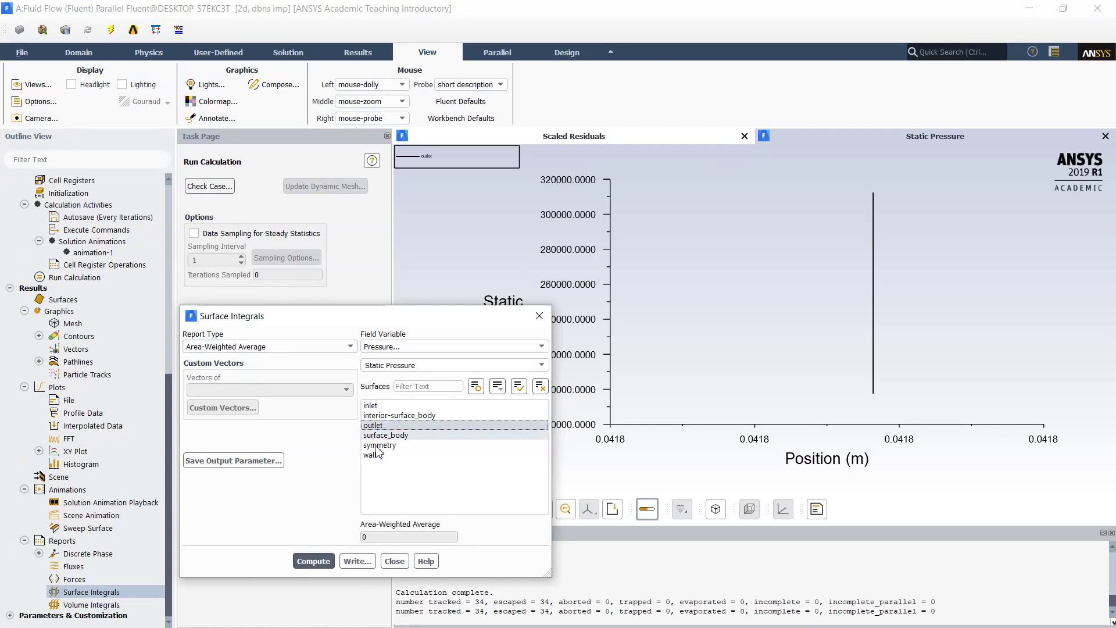
pyautogui.click(312, 561)
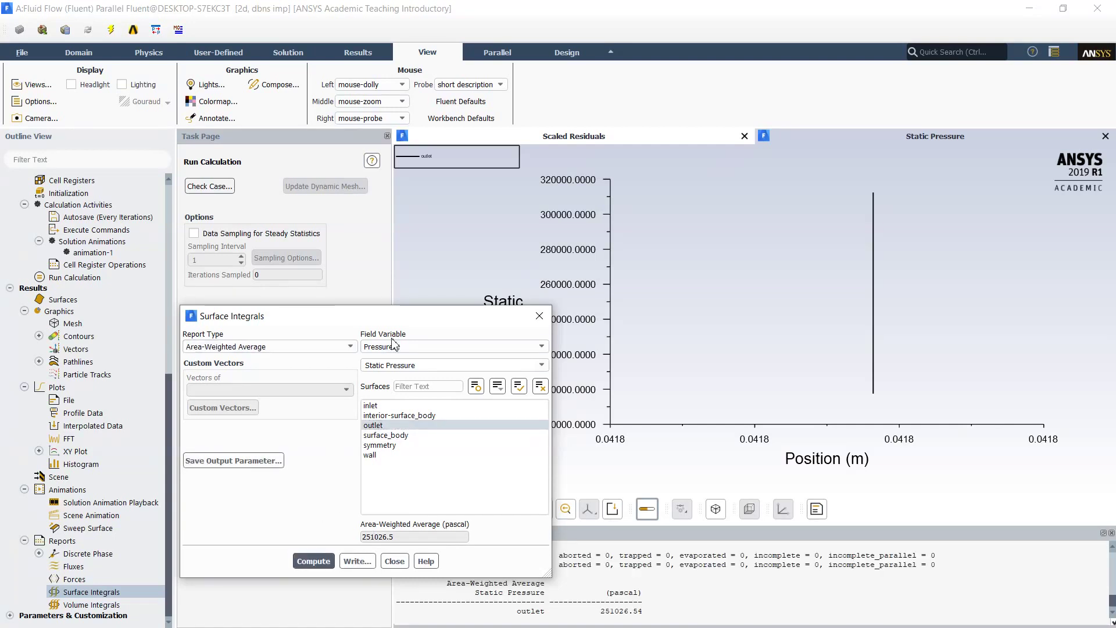
pyautogui.moveTo(401, 320); pyautogui.dragTo(298, 145)
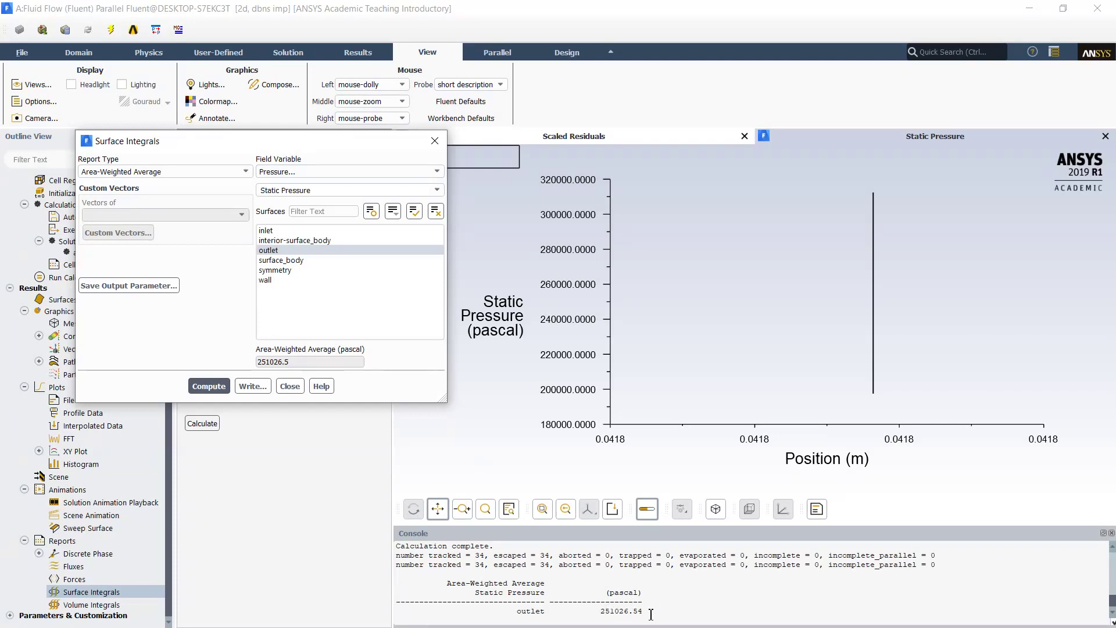
pyautogui.moveTo(651, 613); pyautogui.dragTo(602, 615)
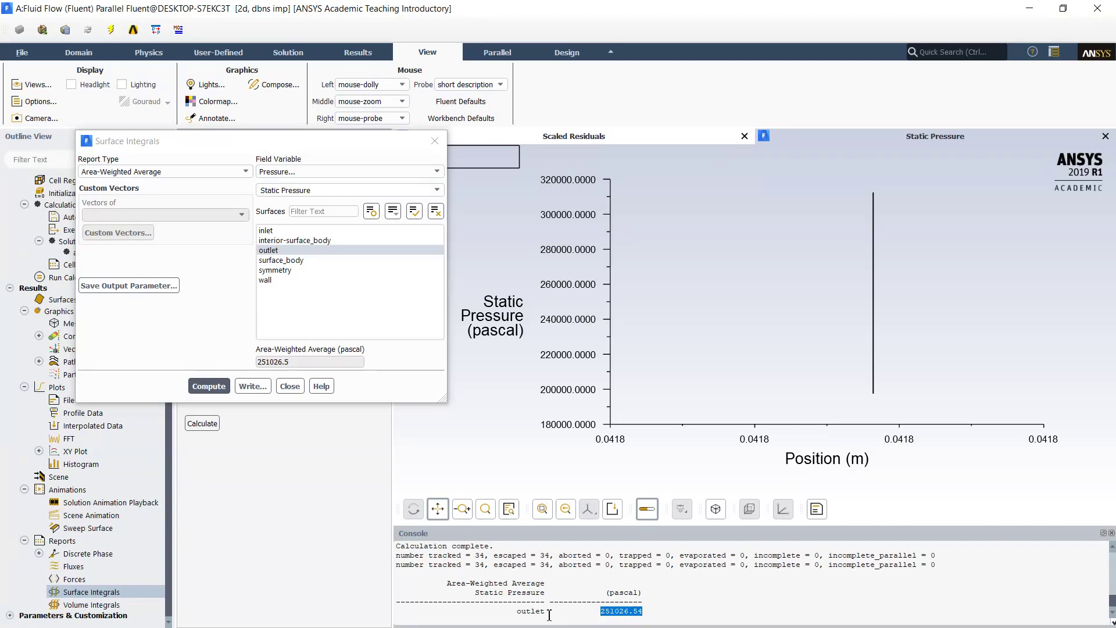